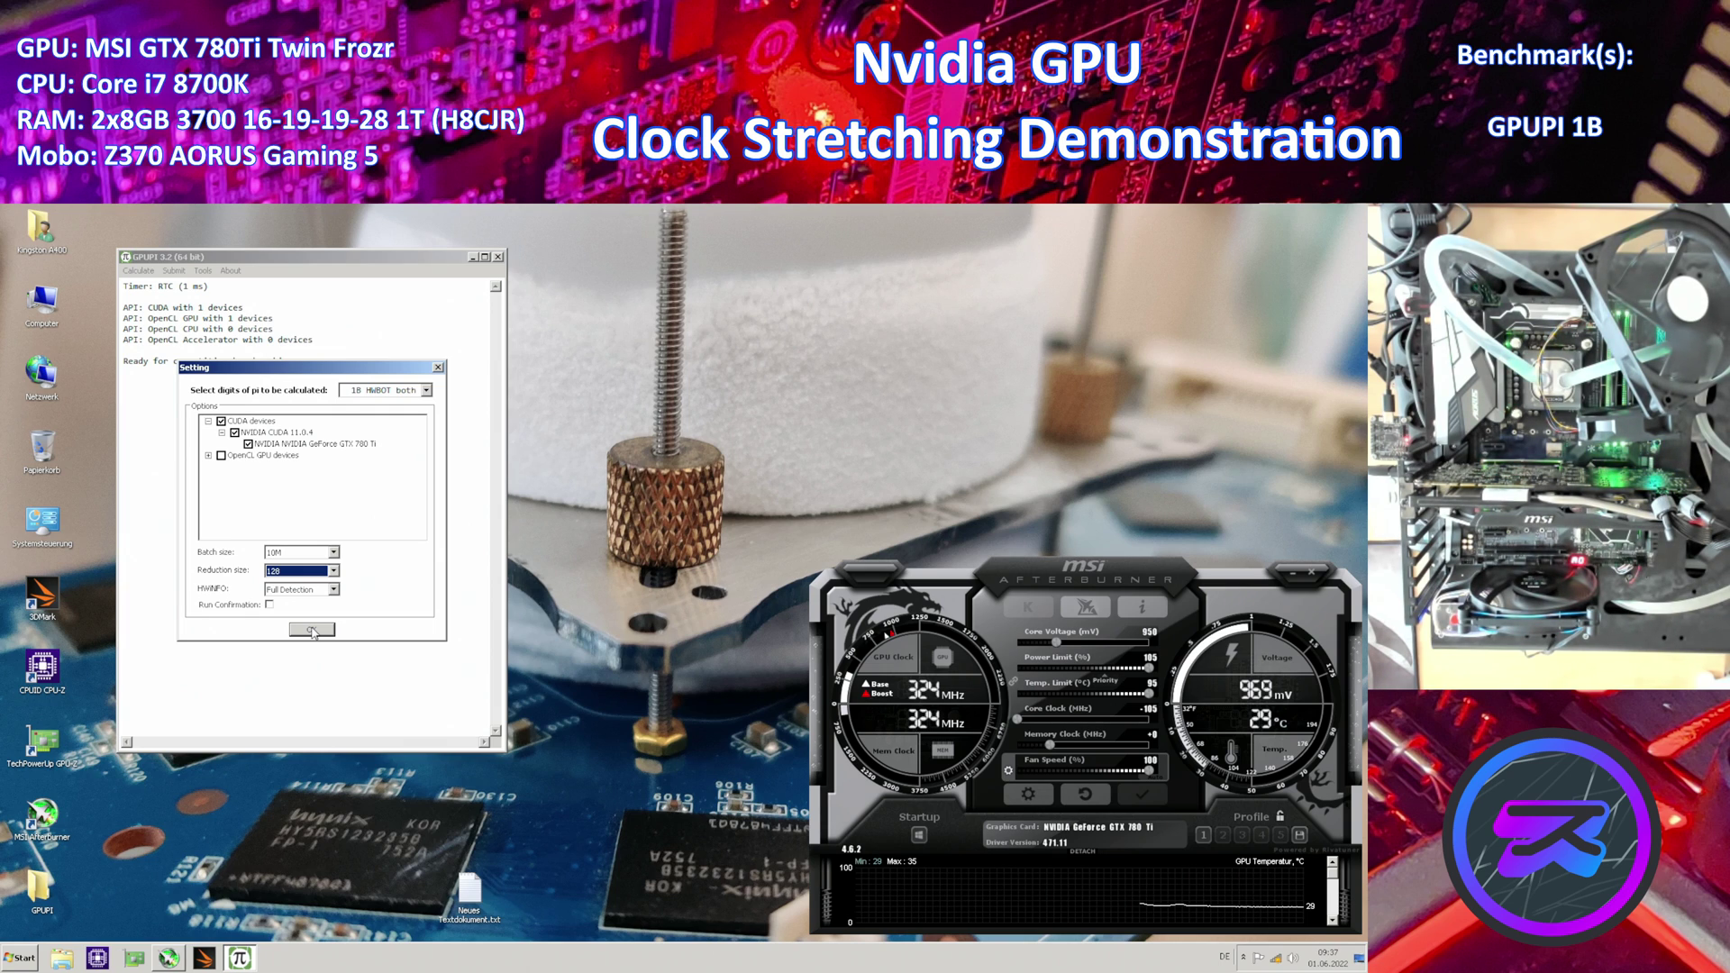
Run the 1B calculation on the GTX 780 Ti with CUDA, and create and open a new text document on the desktop
click(313, 630)
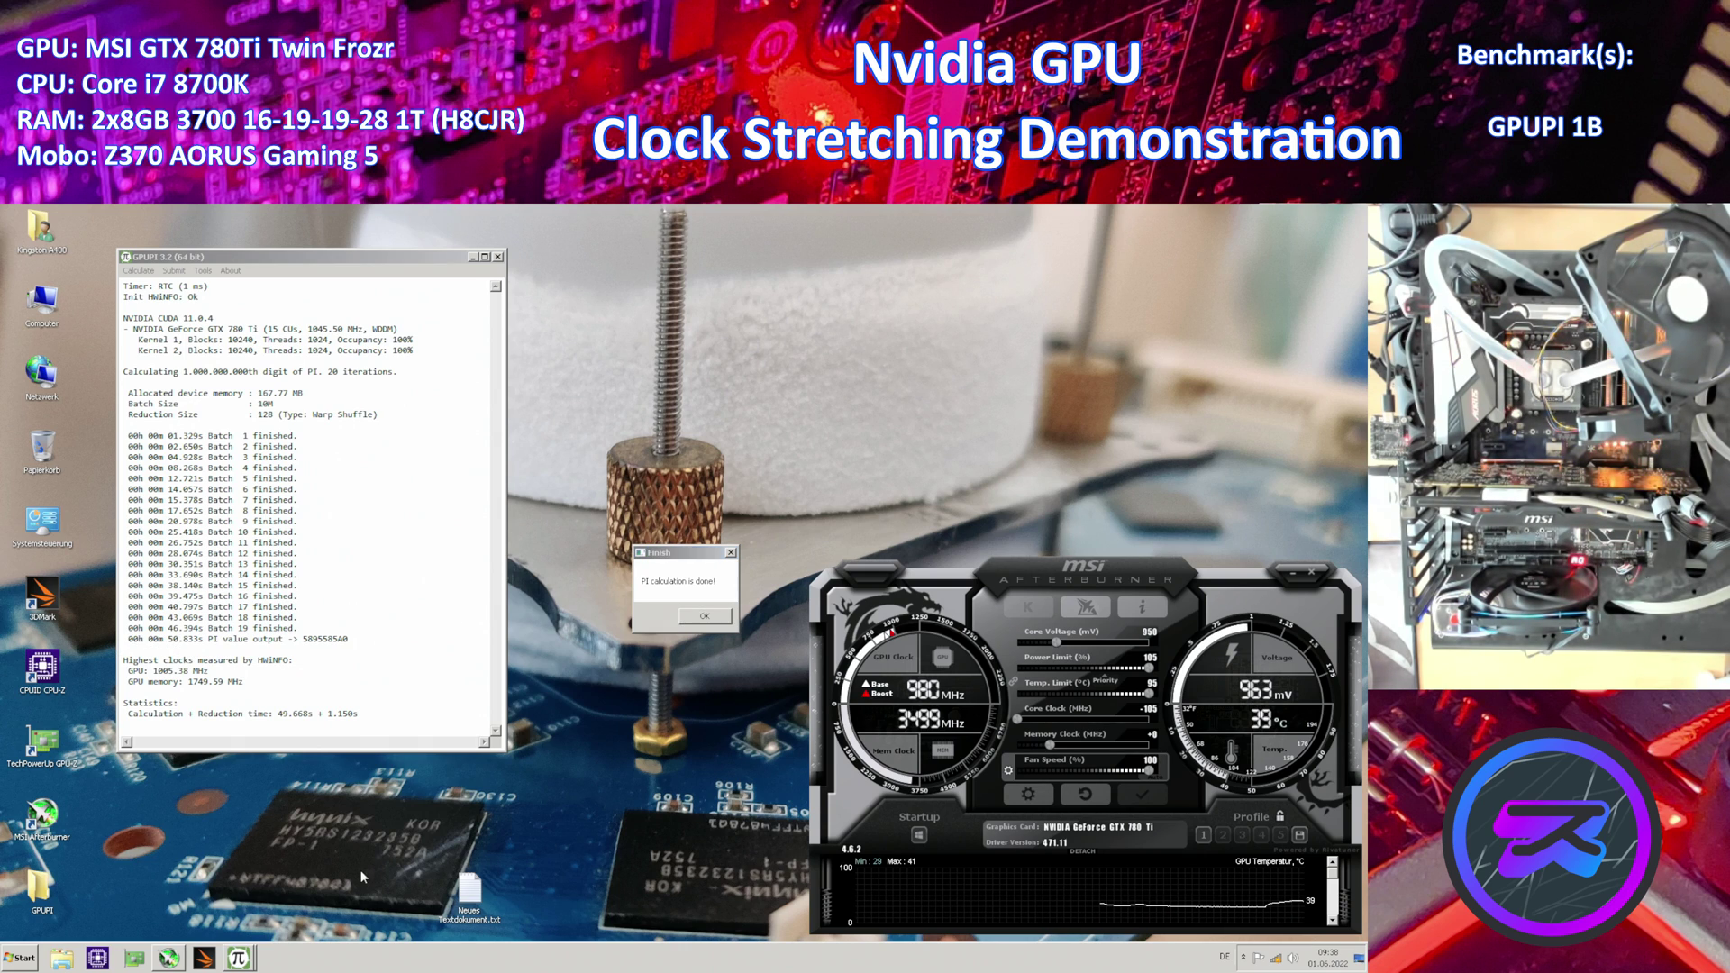
right_click(282, 879)
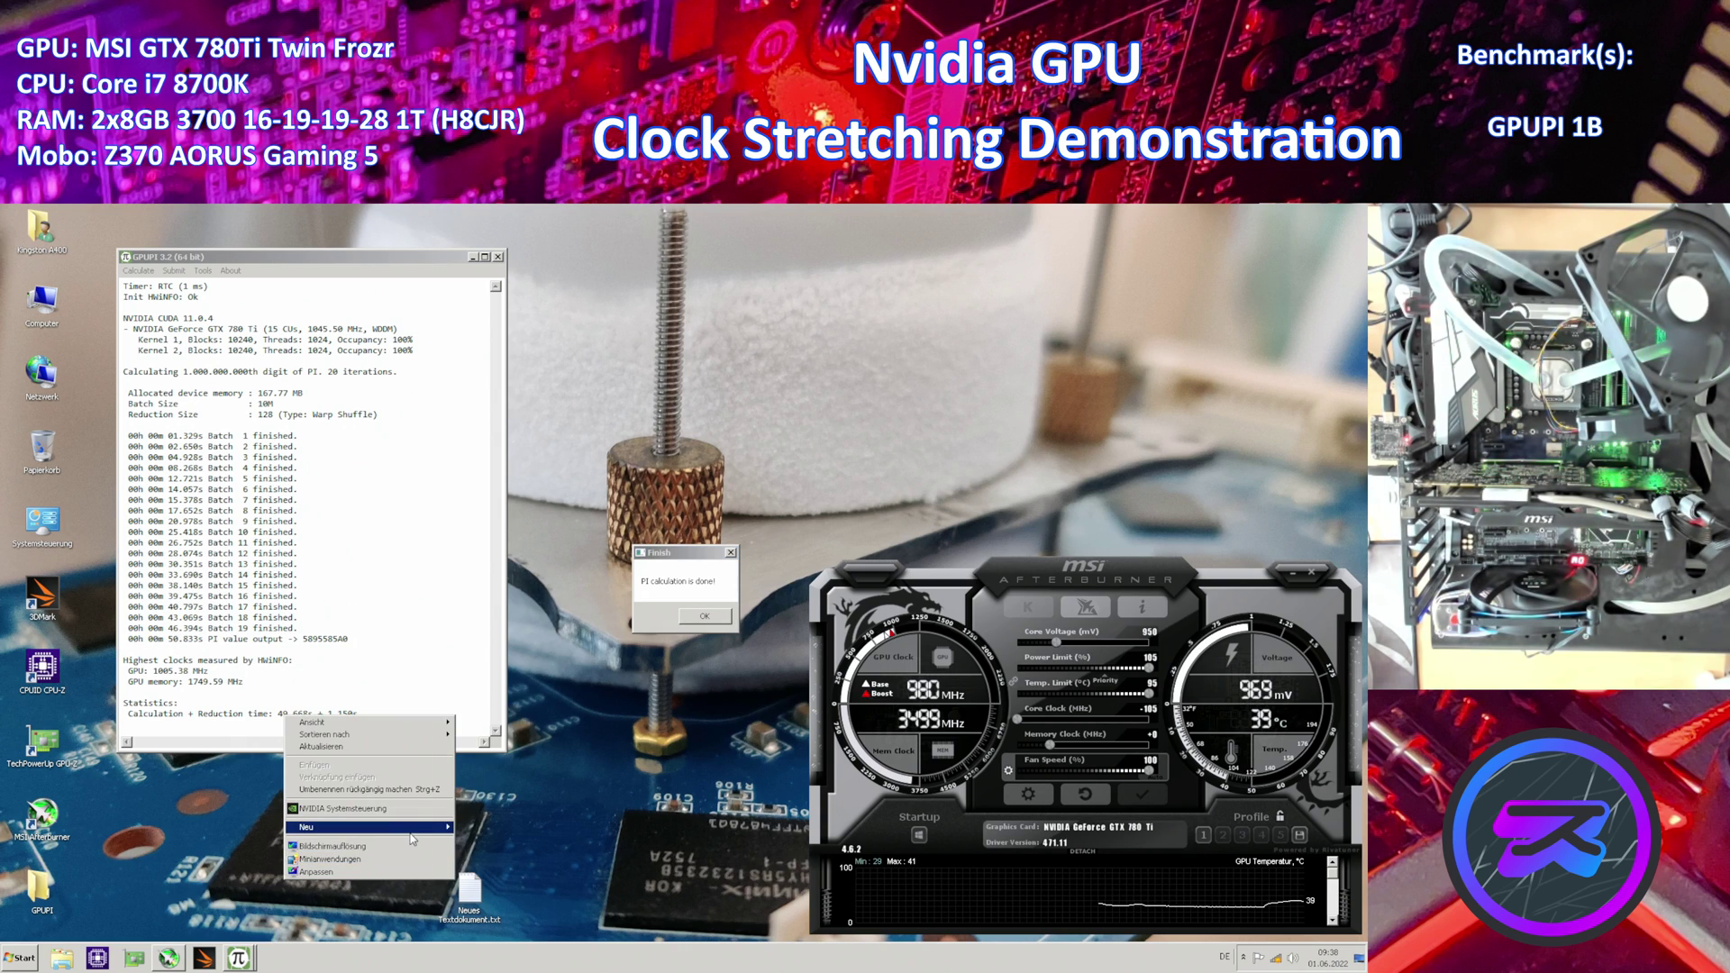
mouse_move(406, 826)
click(505, 915)
double_click(298, 892)
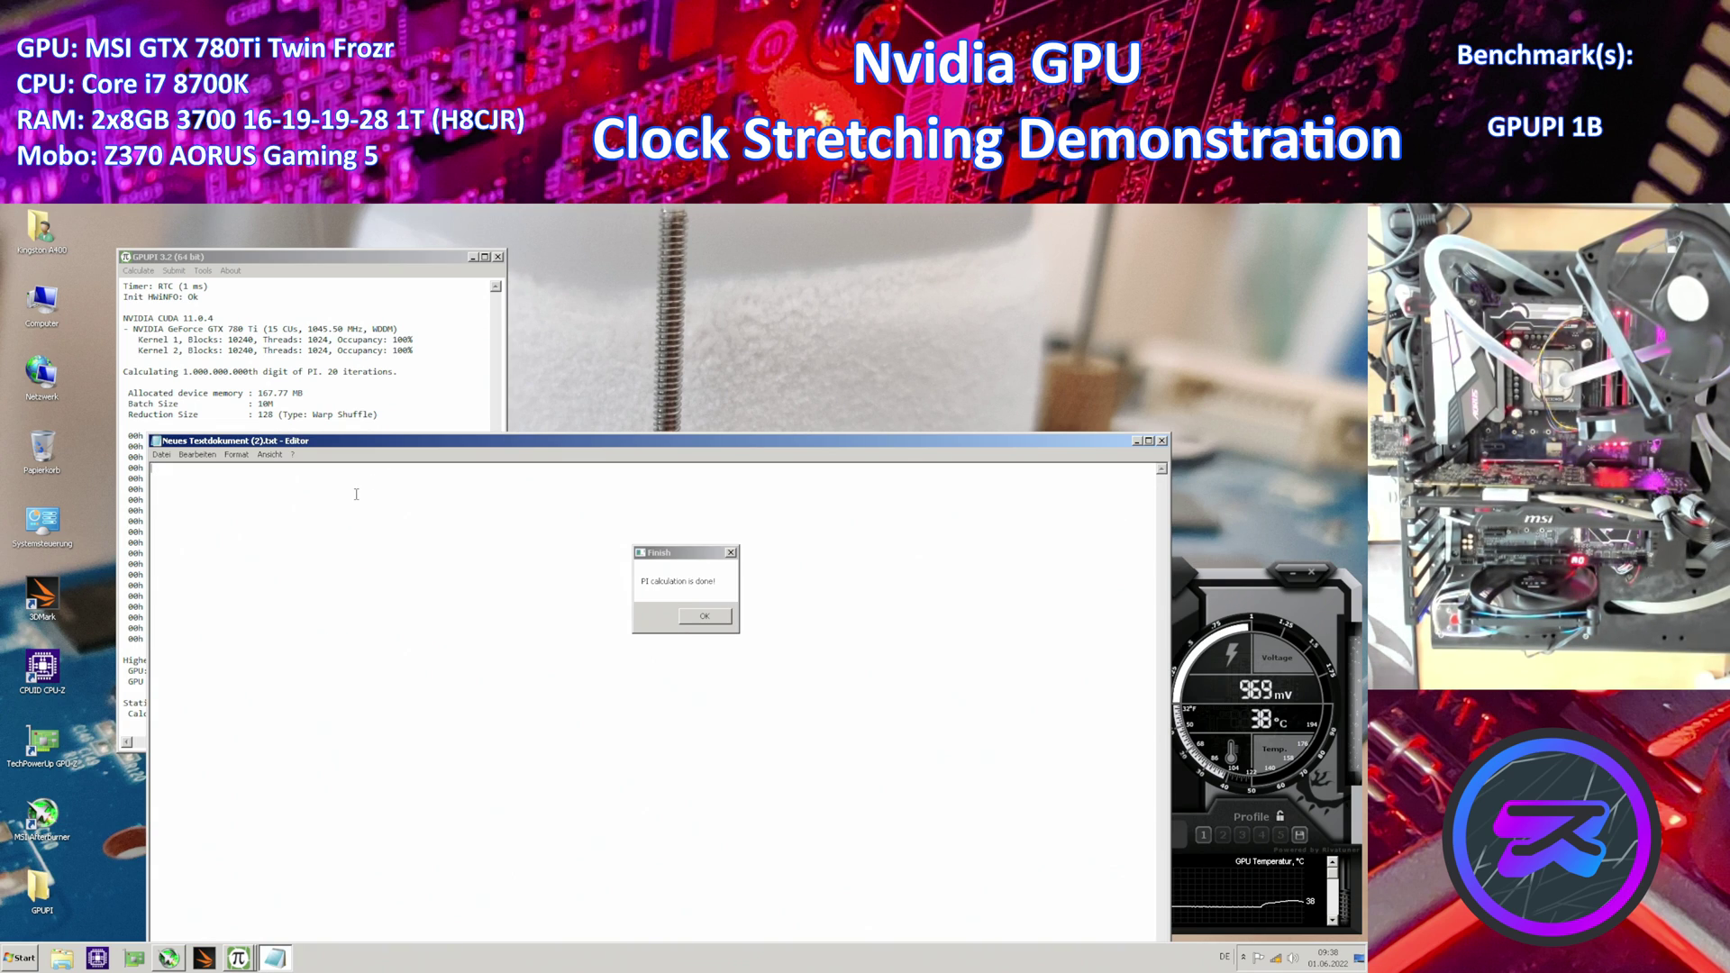
Record the result line "950 50.833" in the new text document, with its window moved clear of the benchmark output, then save and close it
text(950)
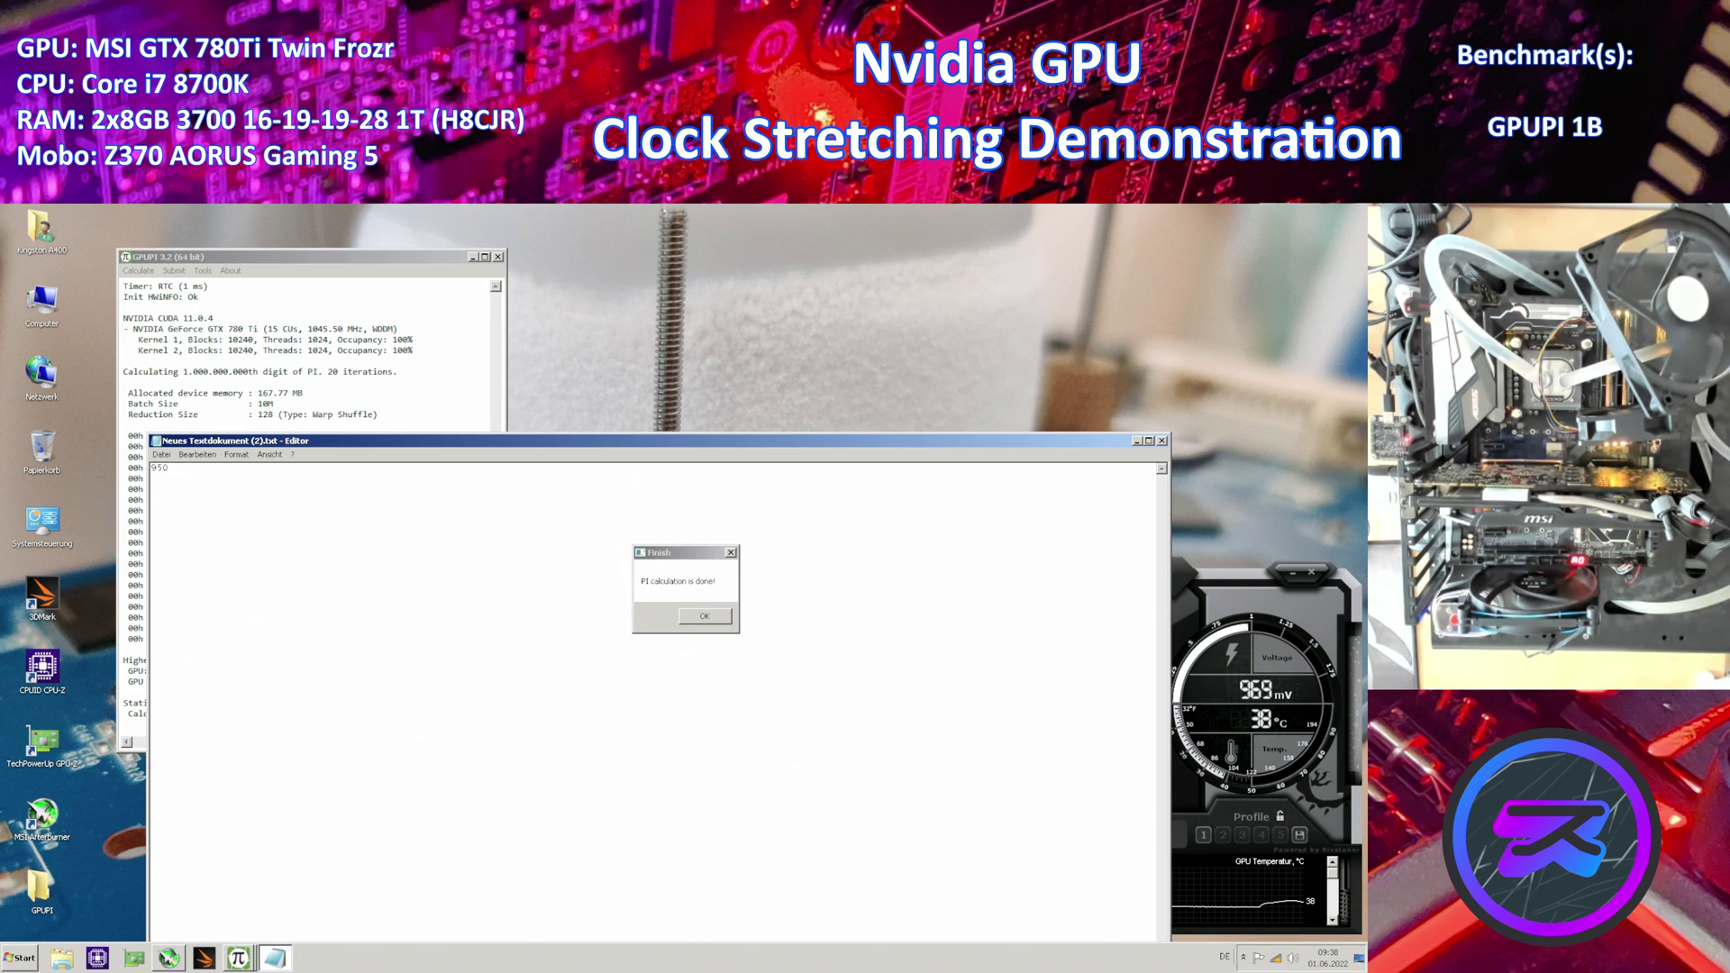
drag(160, 436, 817, 416)
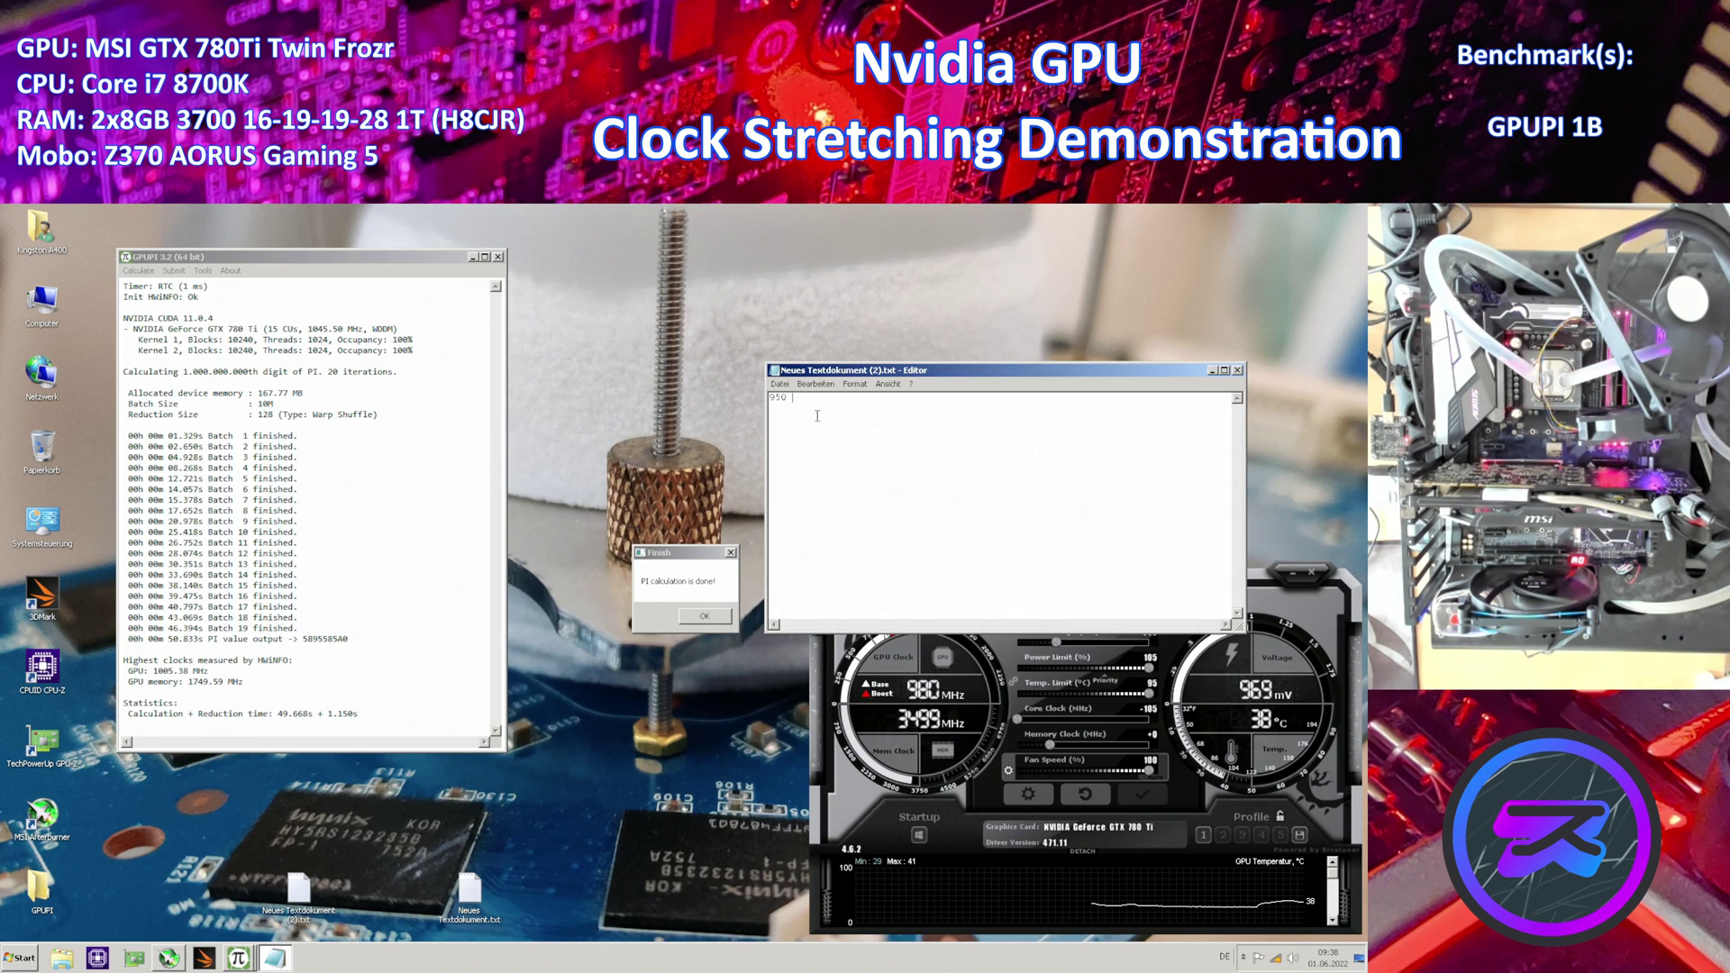
text(0.833)
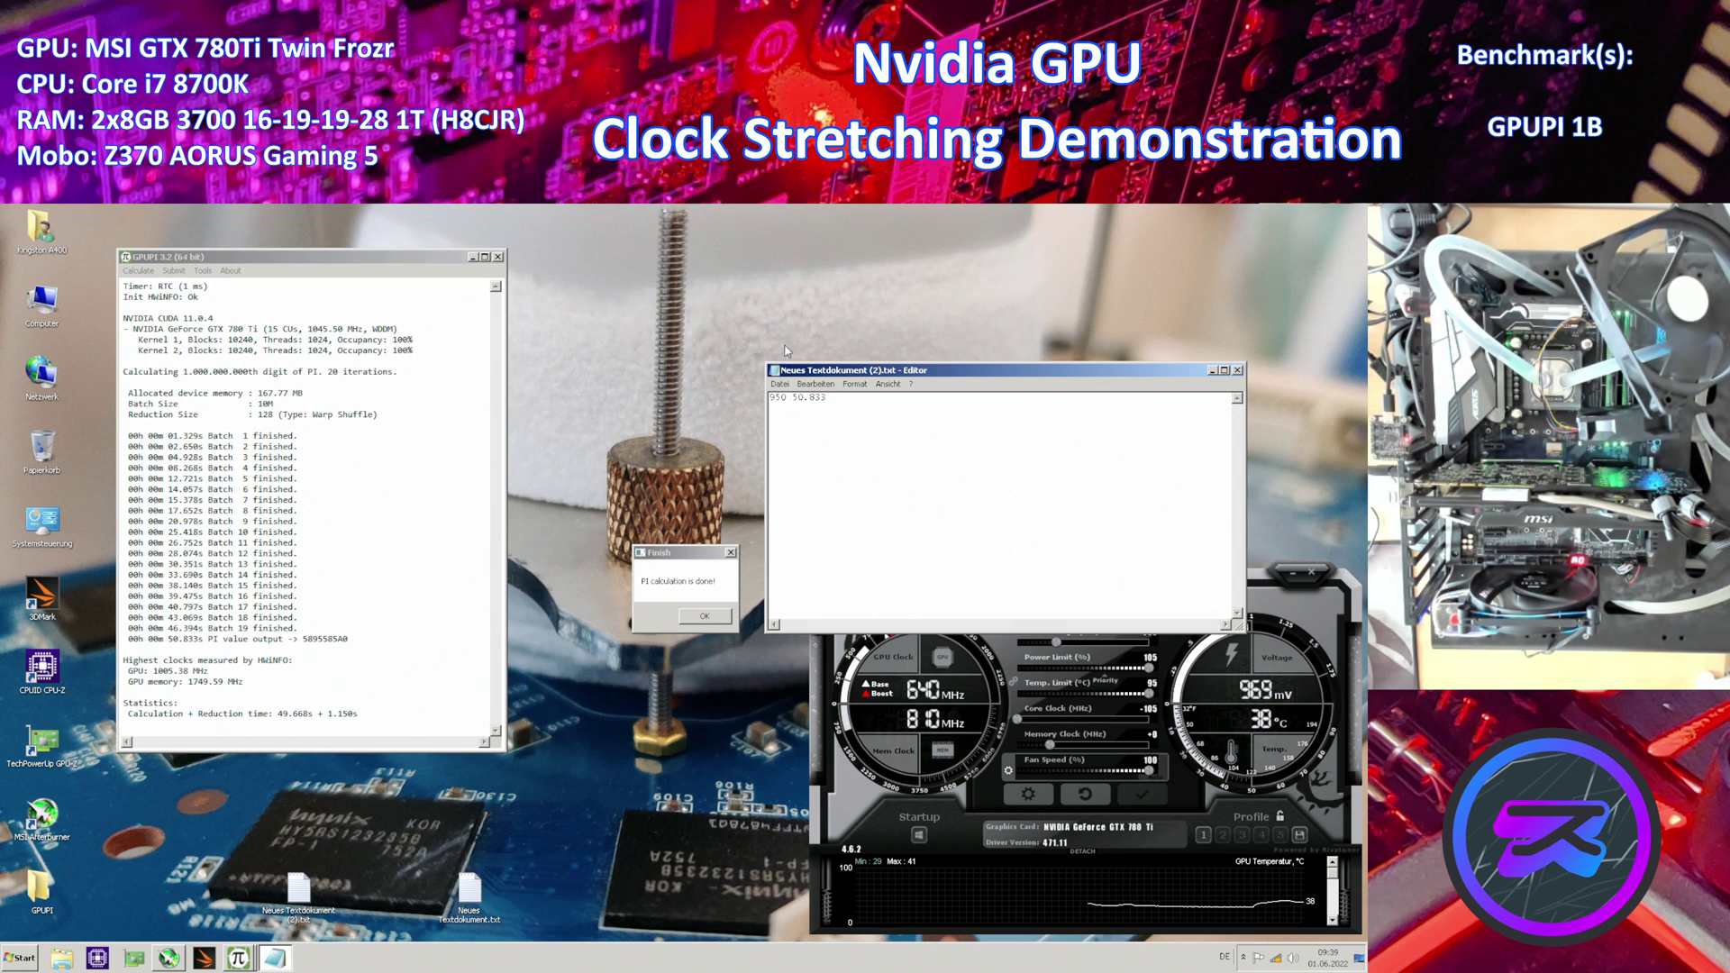
click(779, 384)
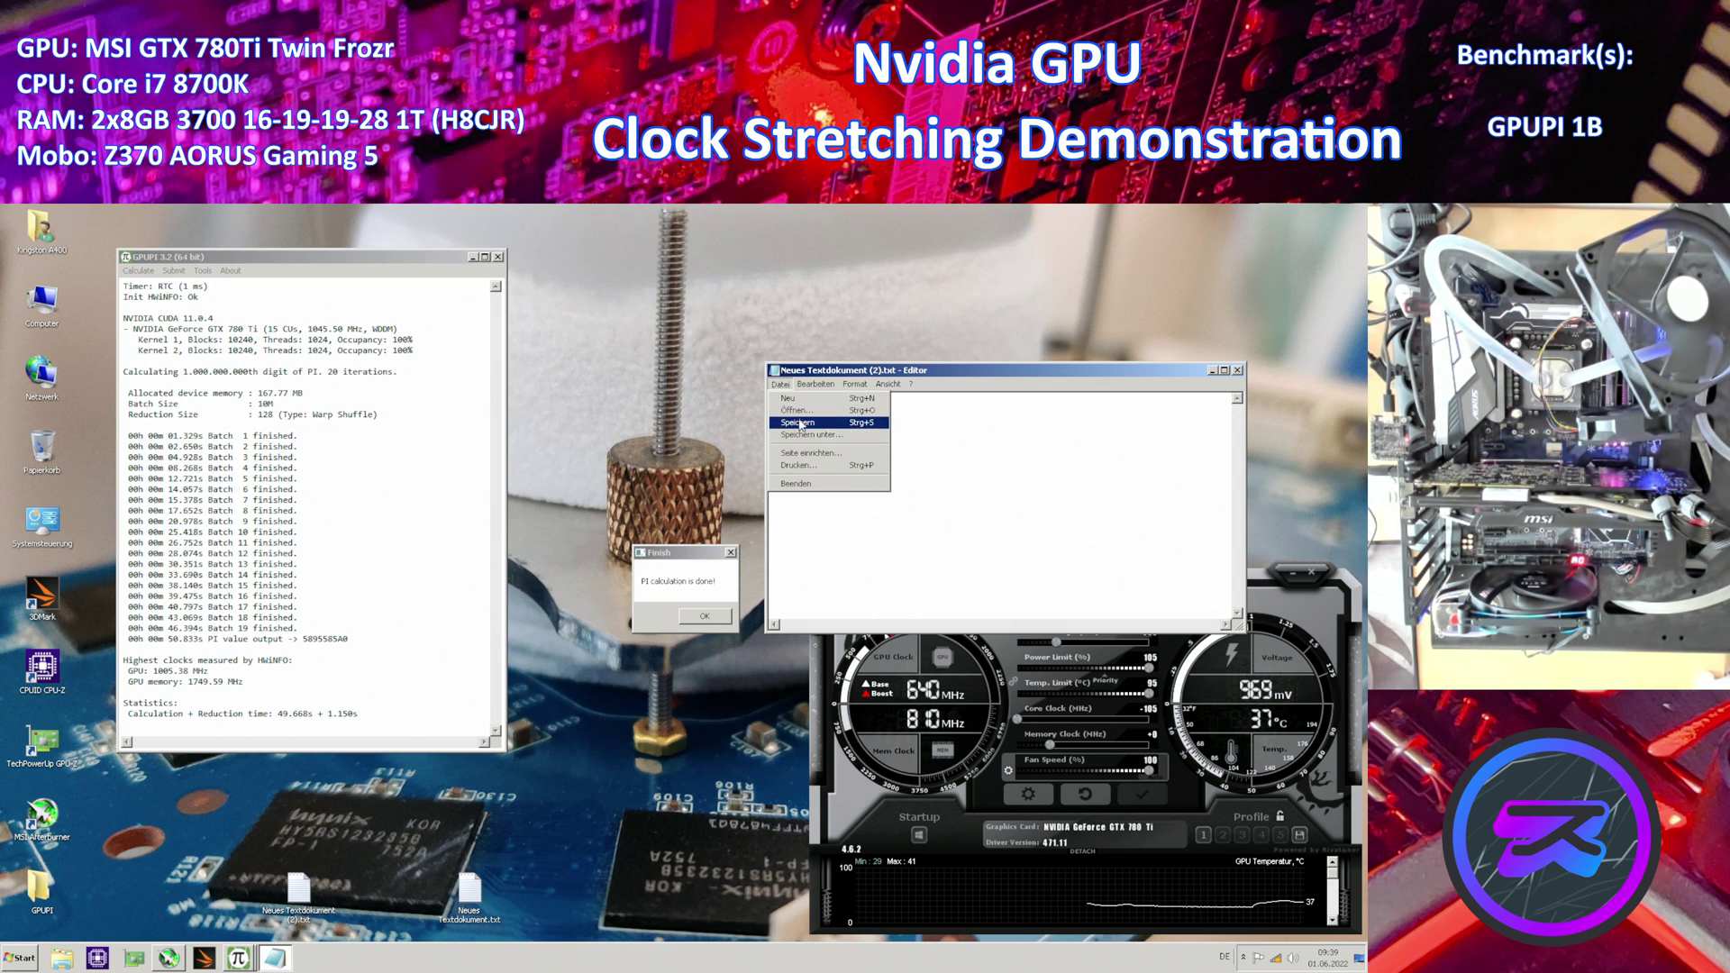
click(799, 422)
click(1237, 370)
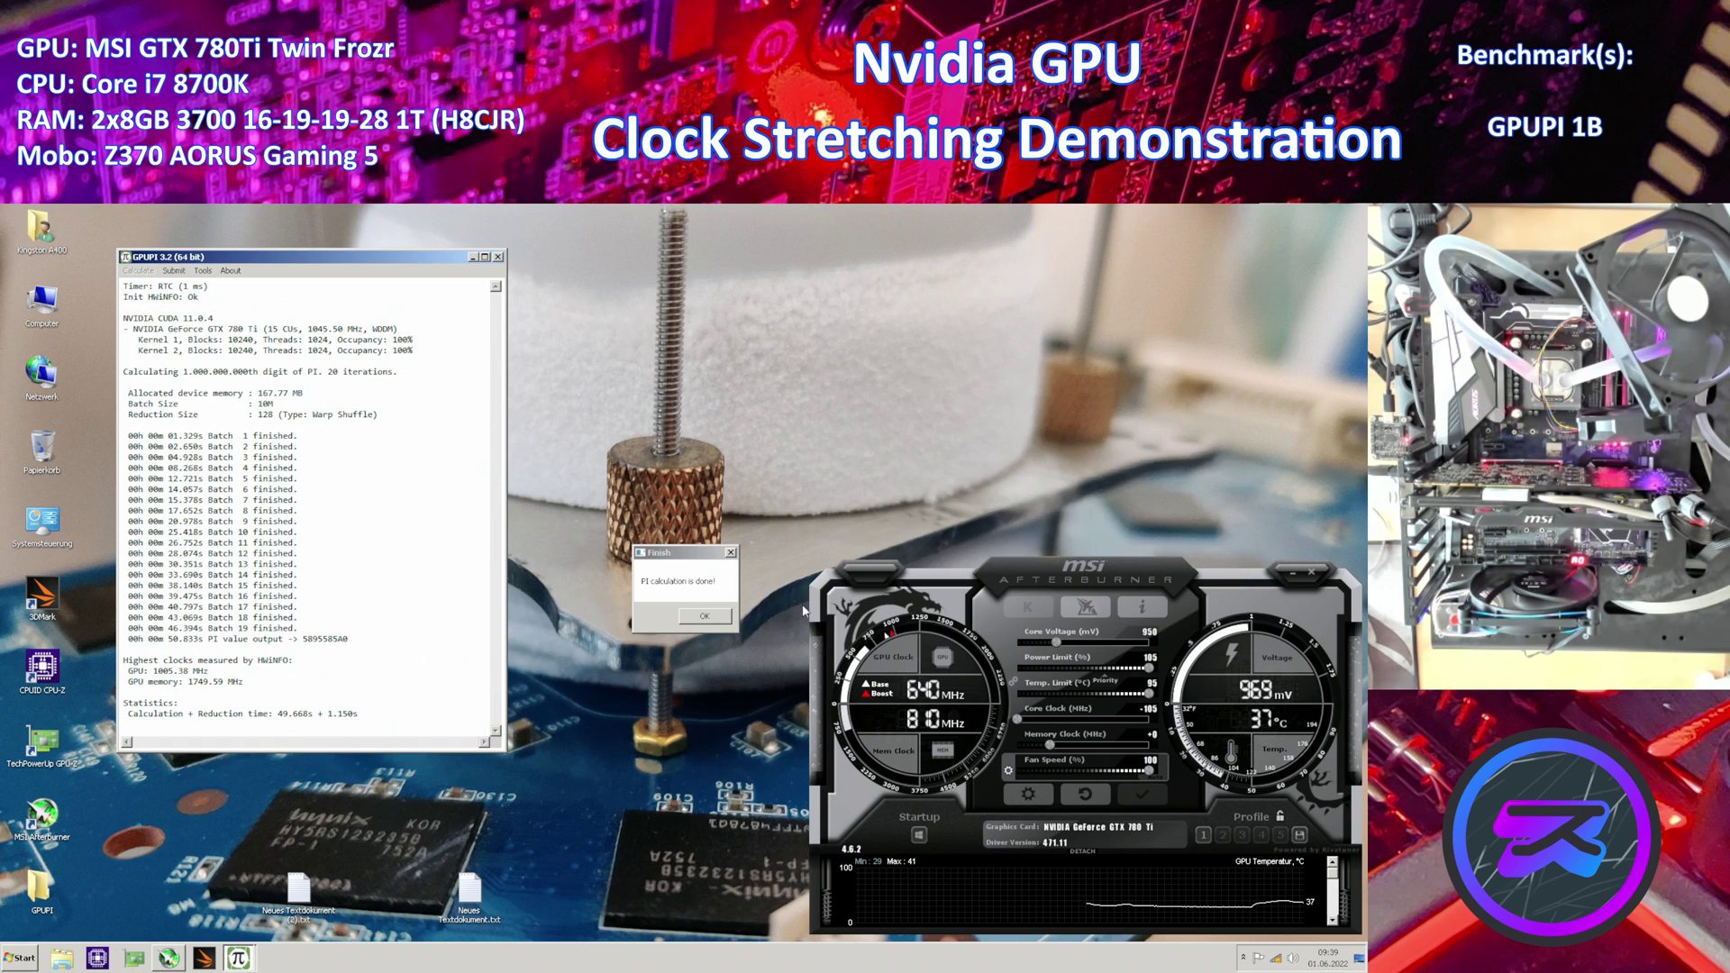
Apply a GPU core voltage of 1000 mV in MSI Afterburner and rerun the 1B calculation in GPUPI
click(722, 618)
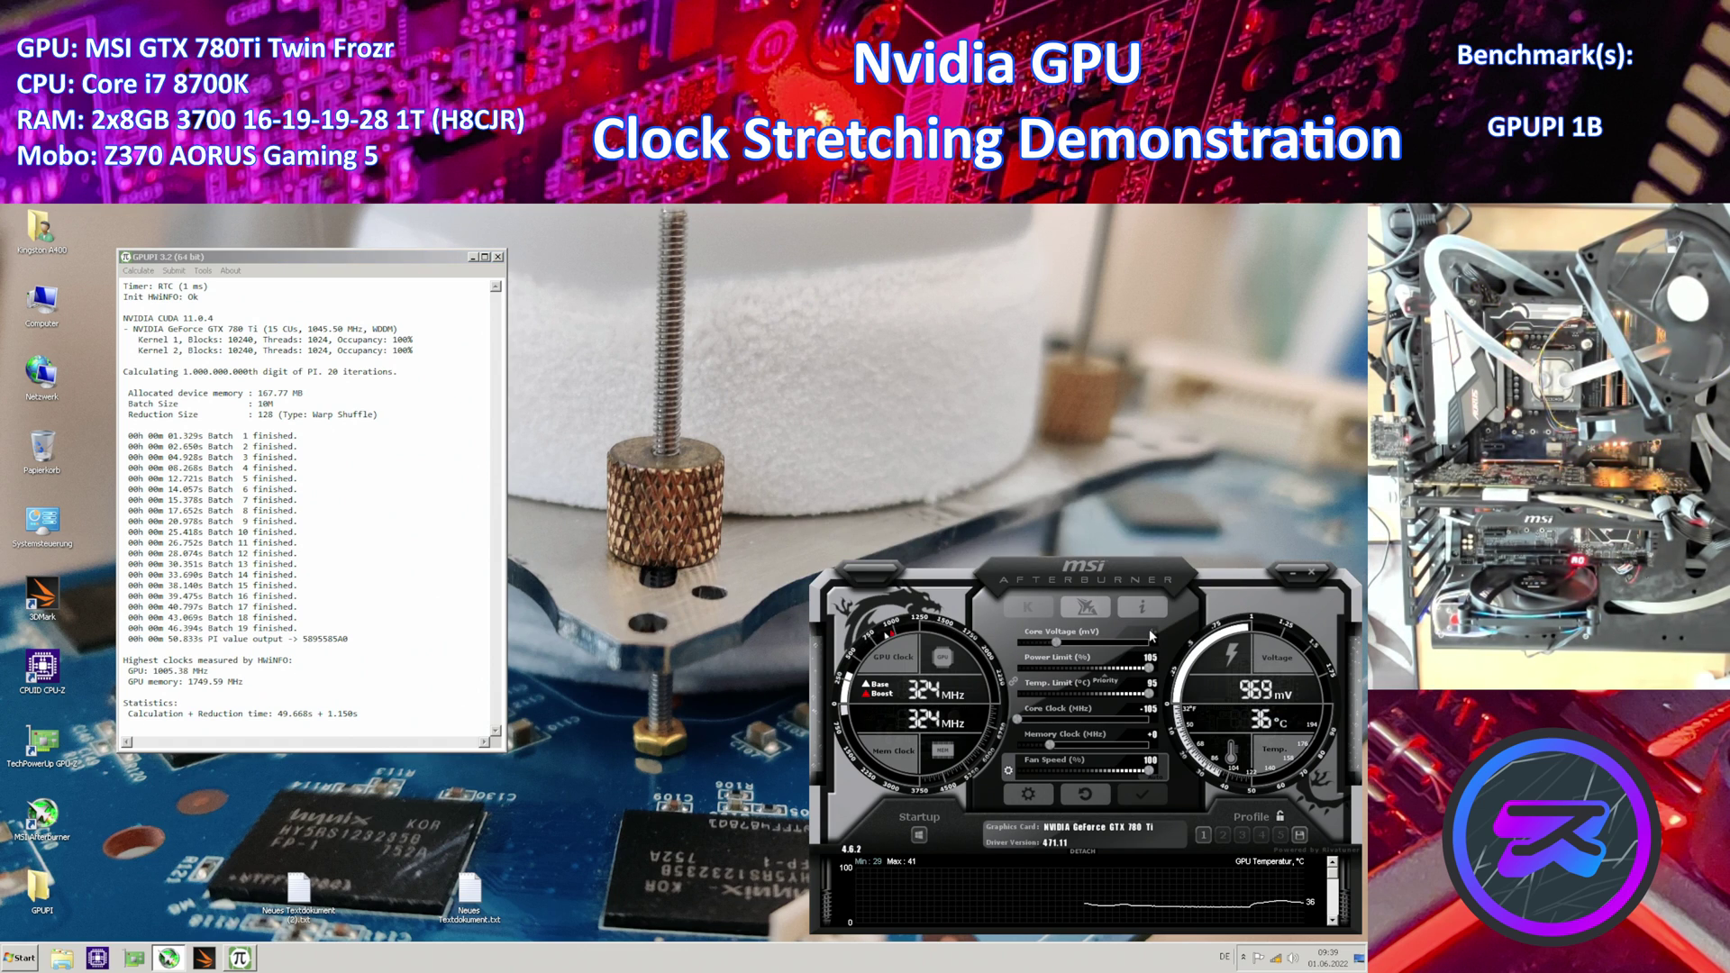
click(1149, 636)
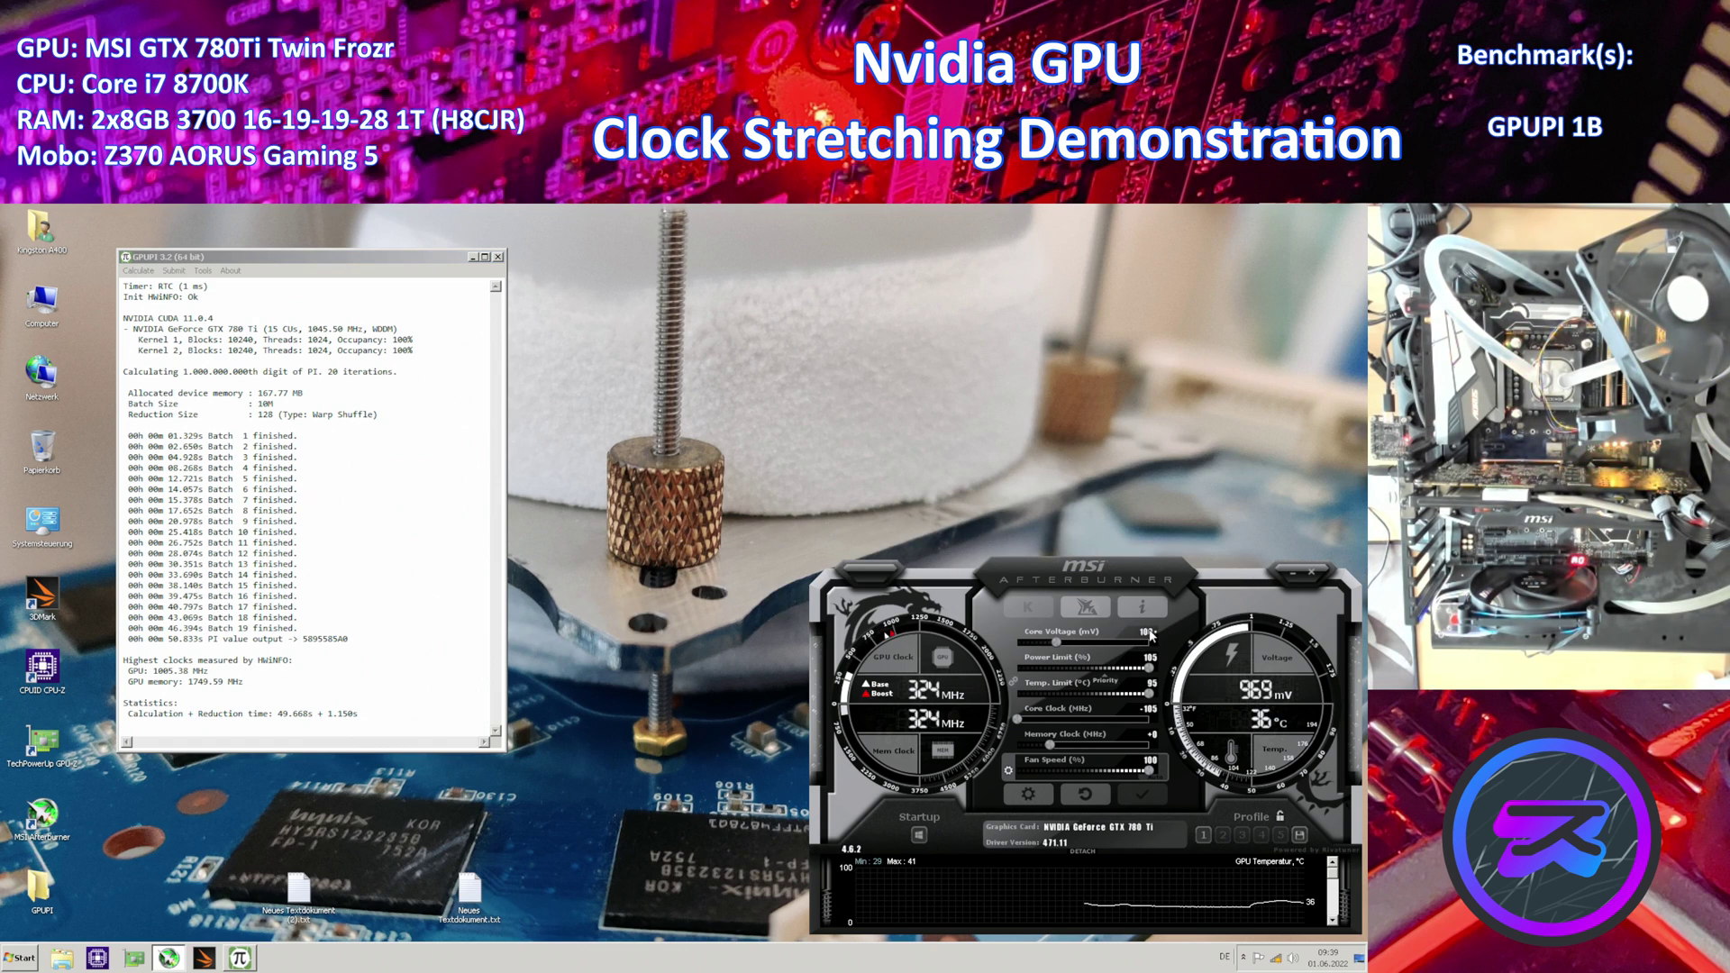
click(1144, 800)
click(138, 270)
click(151, 283)
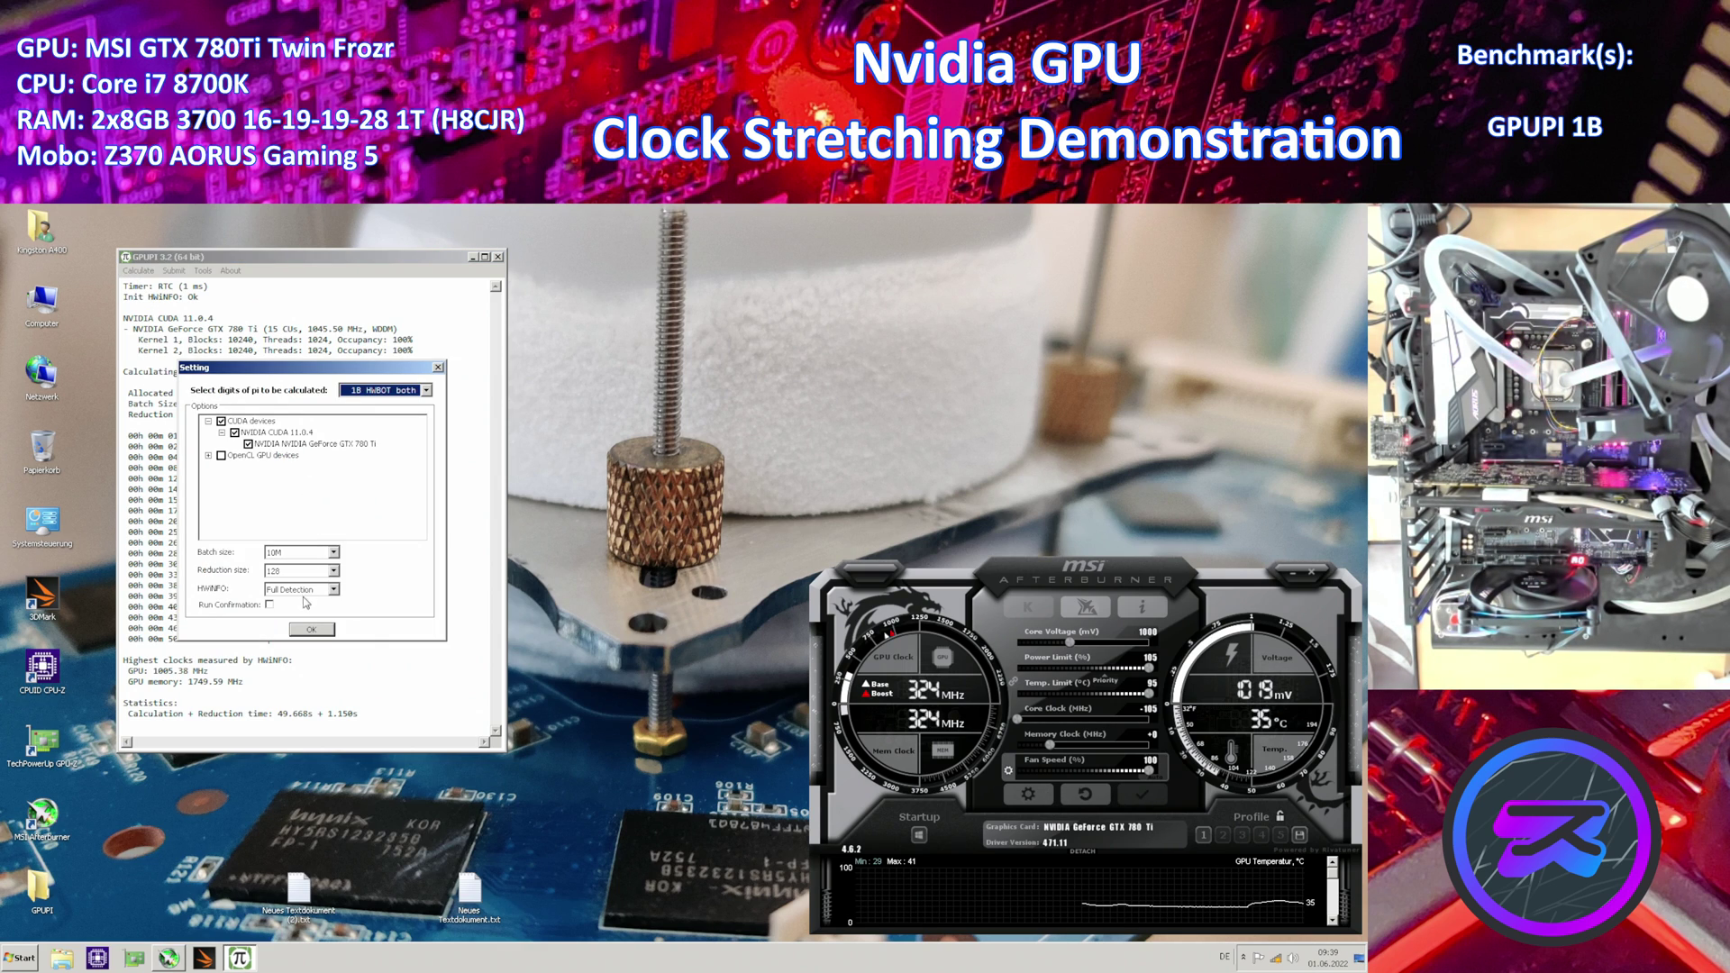
click(312, 628)
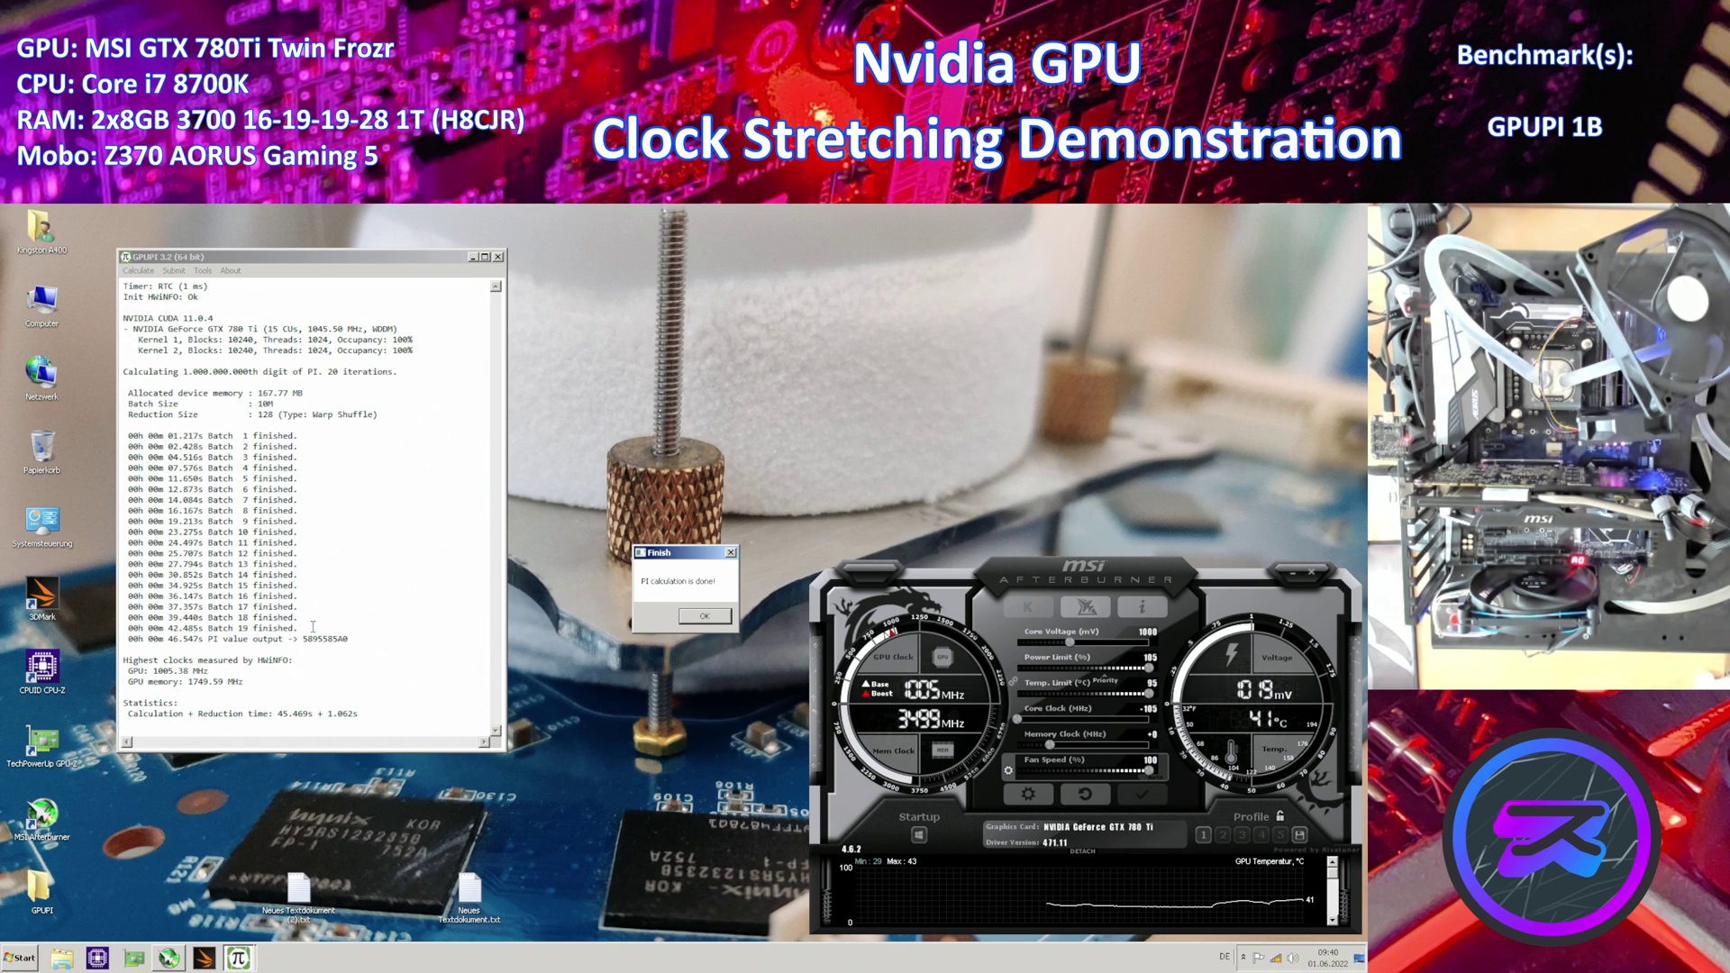
Reopen the results text document, add the line "1000 46.547", save it and close it
click(310, 896)
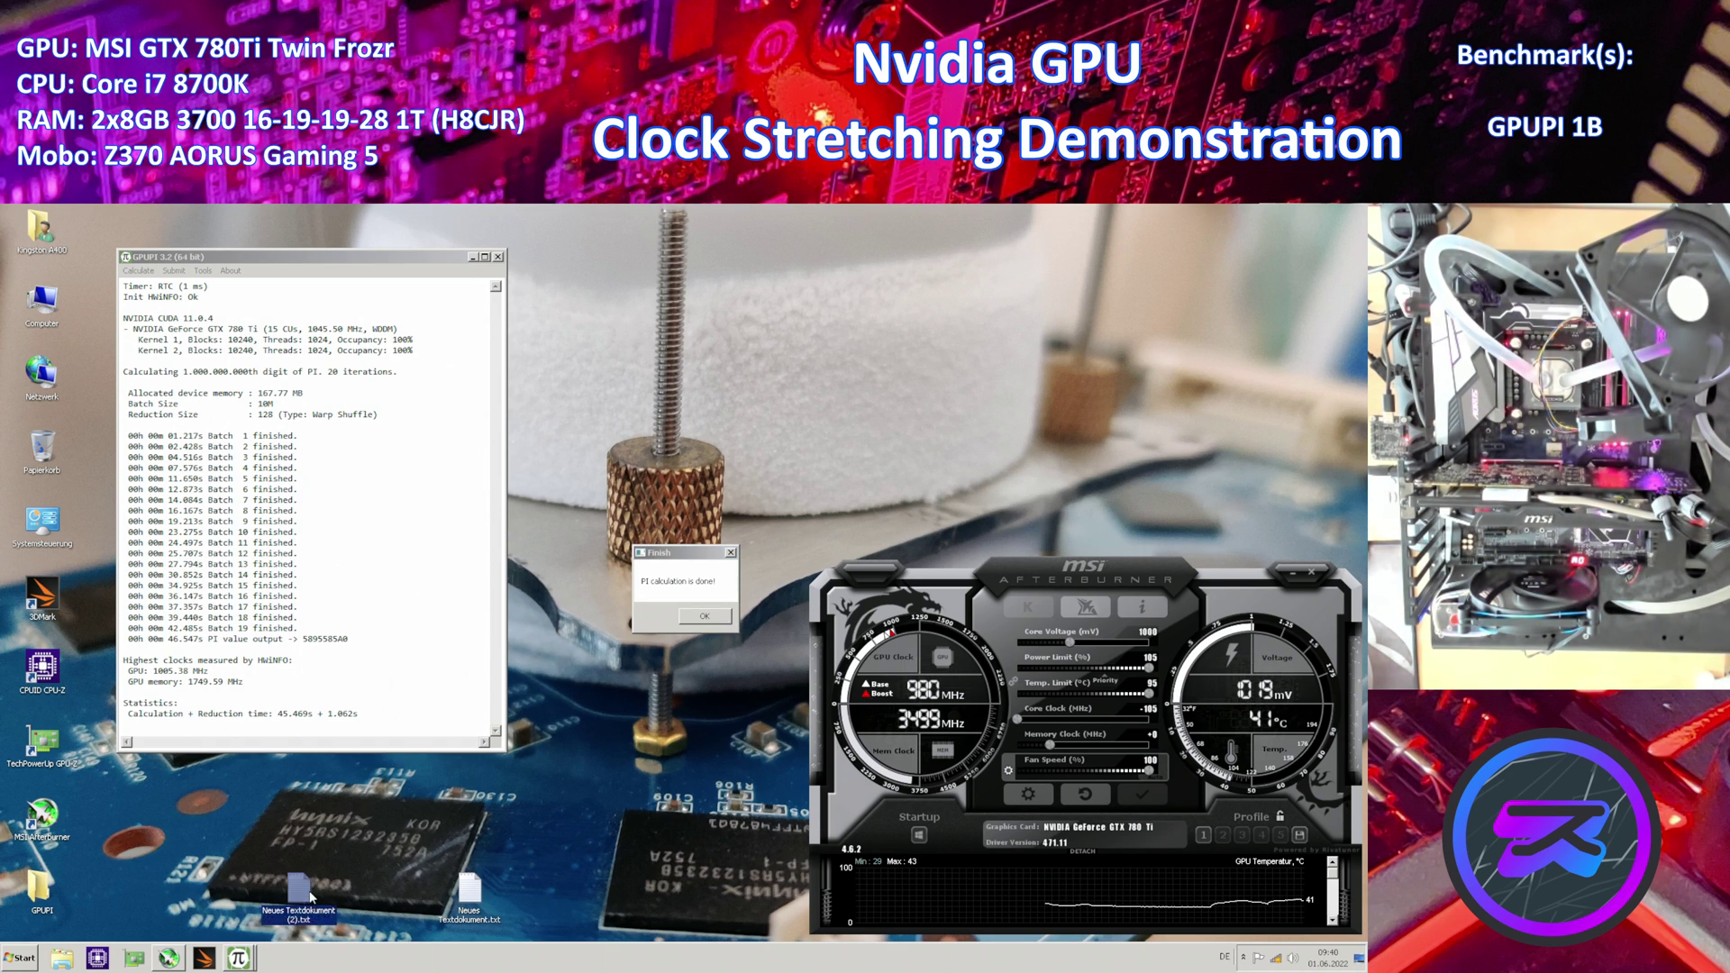
double_click(309, 896)
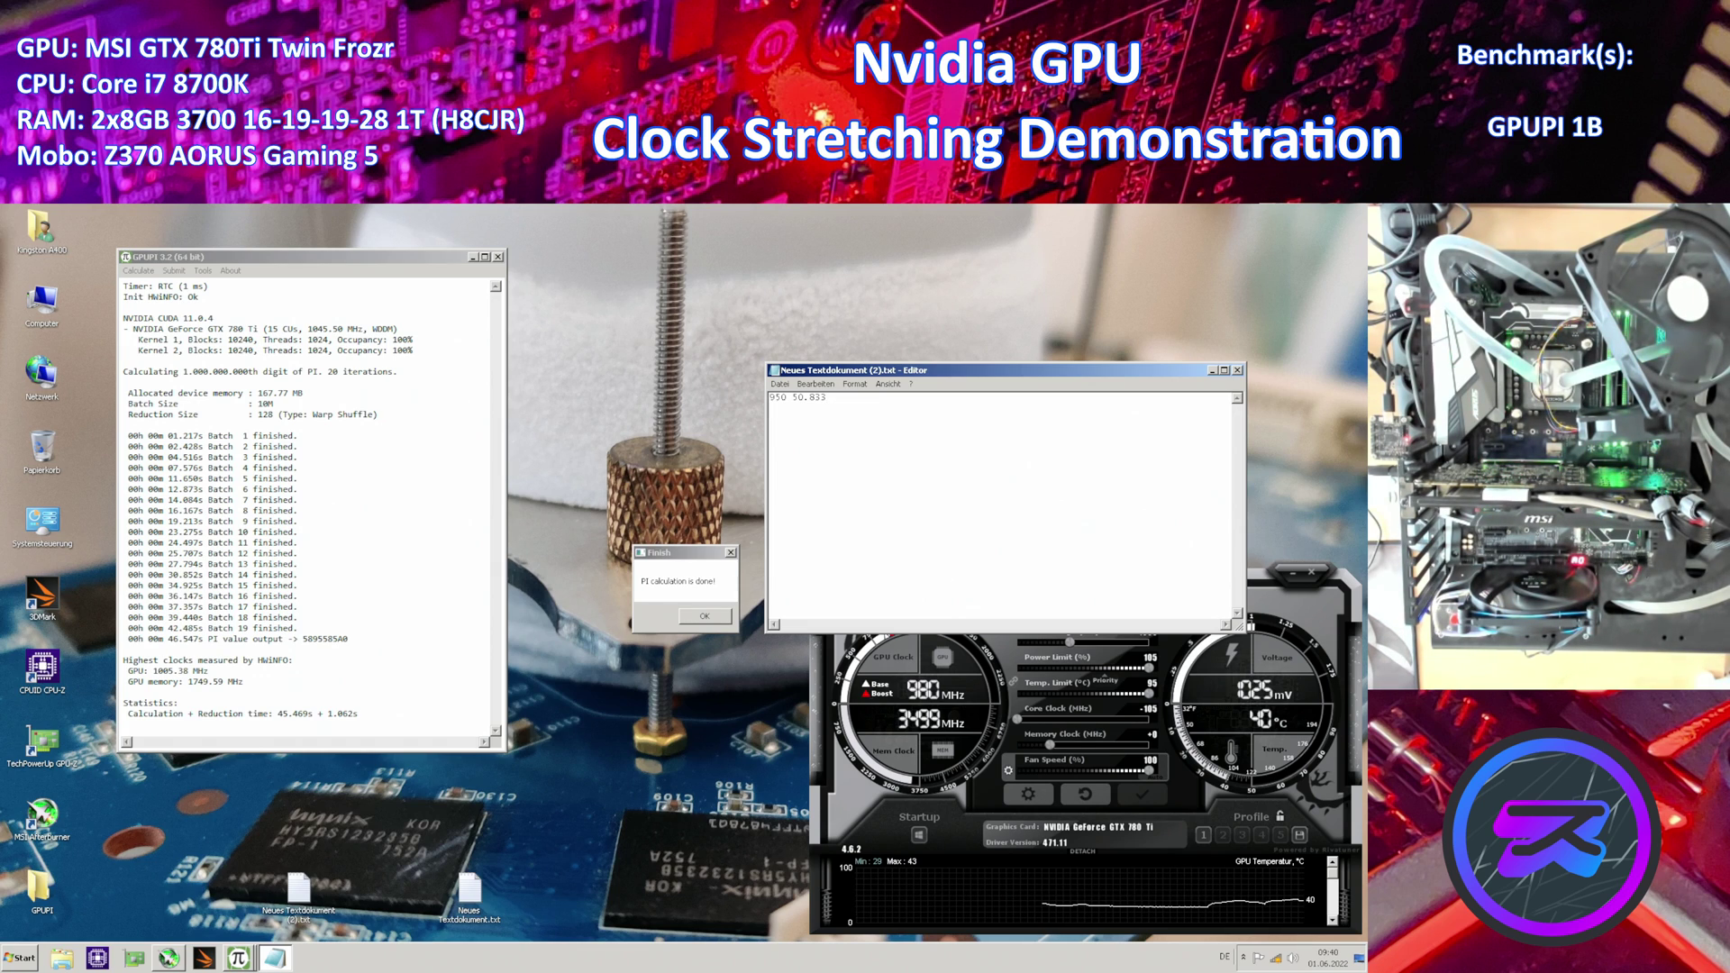
text(100)
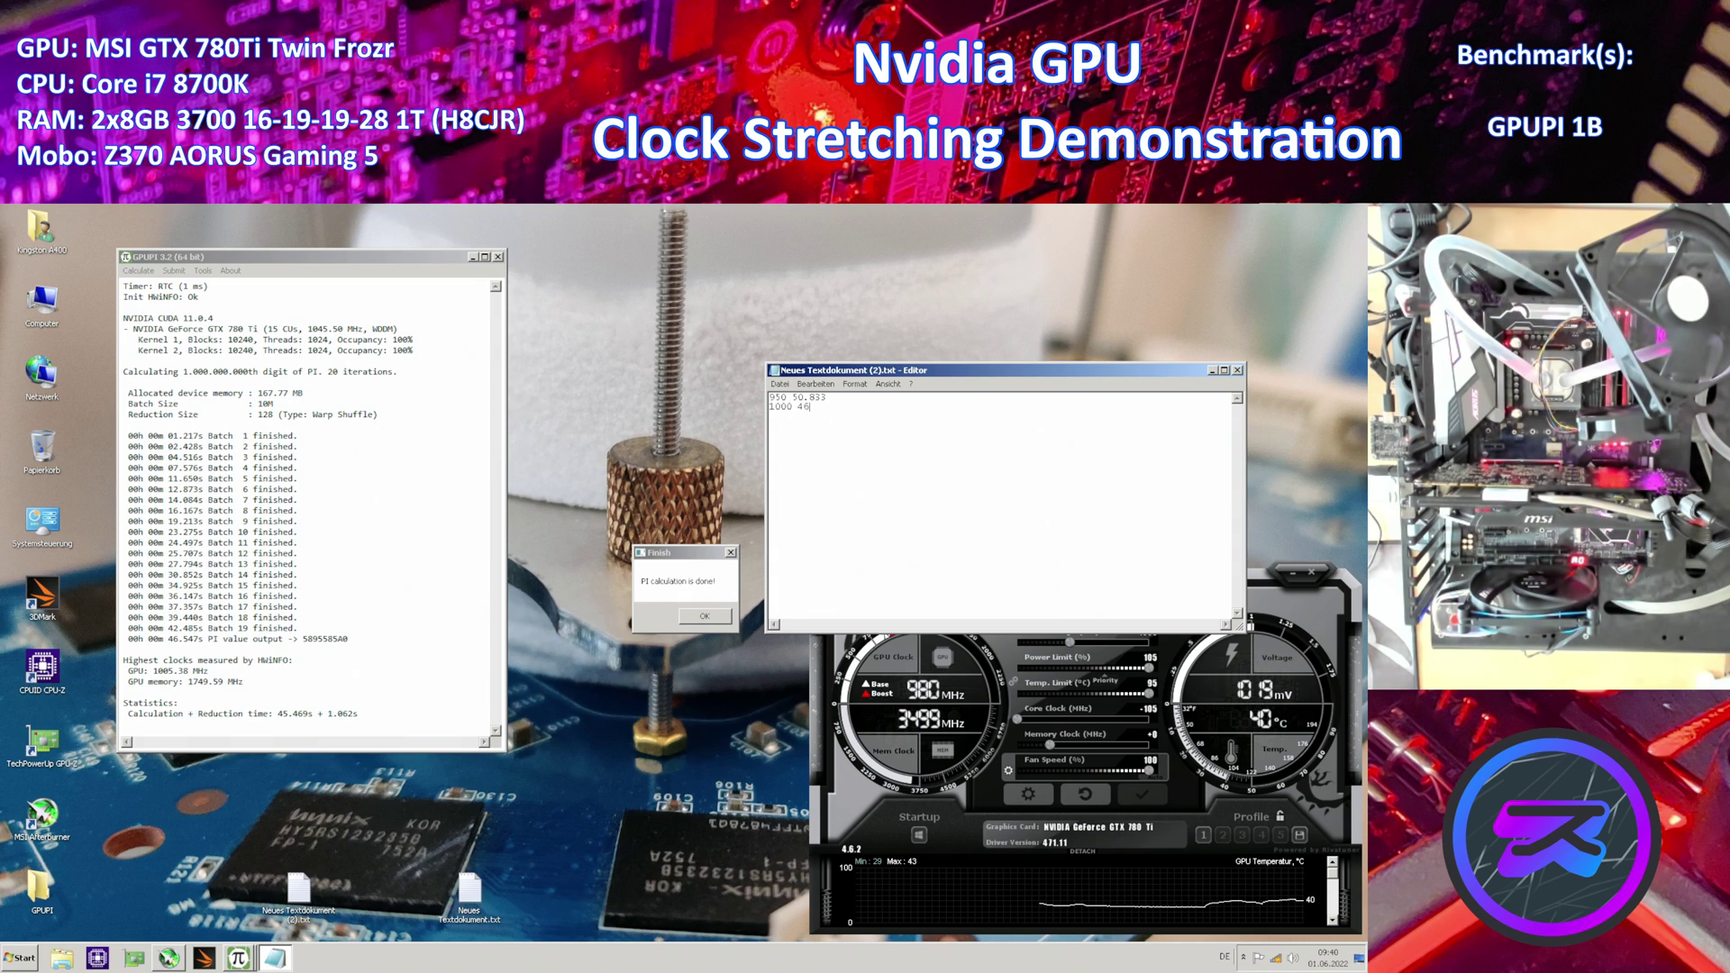
text(0 46)
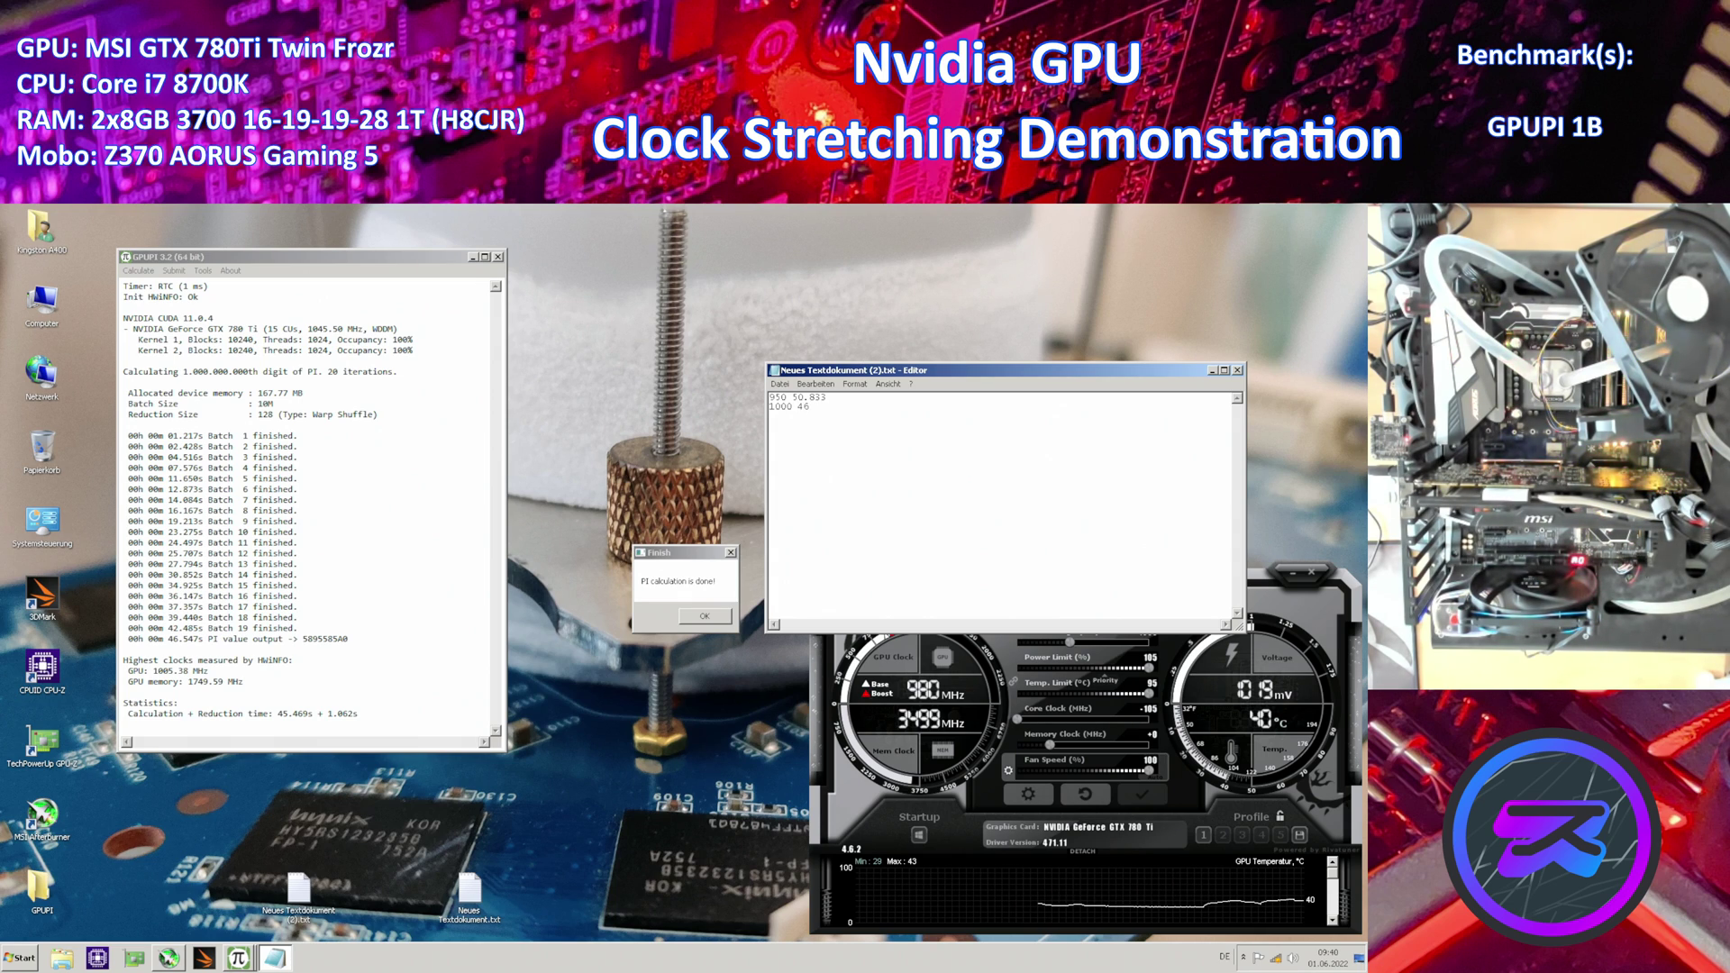
text(.547)
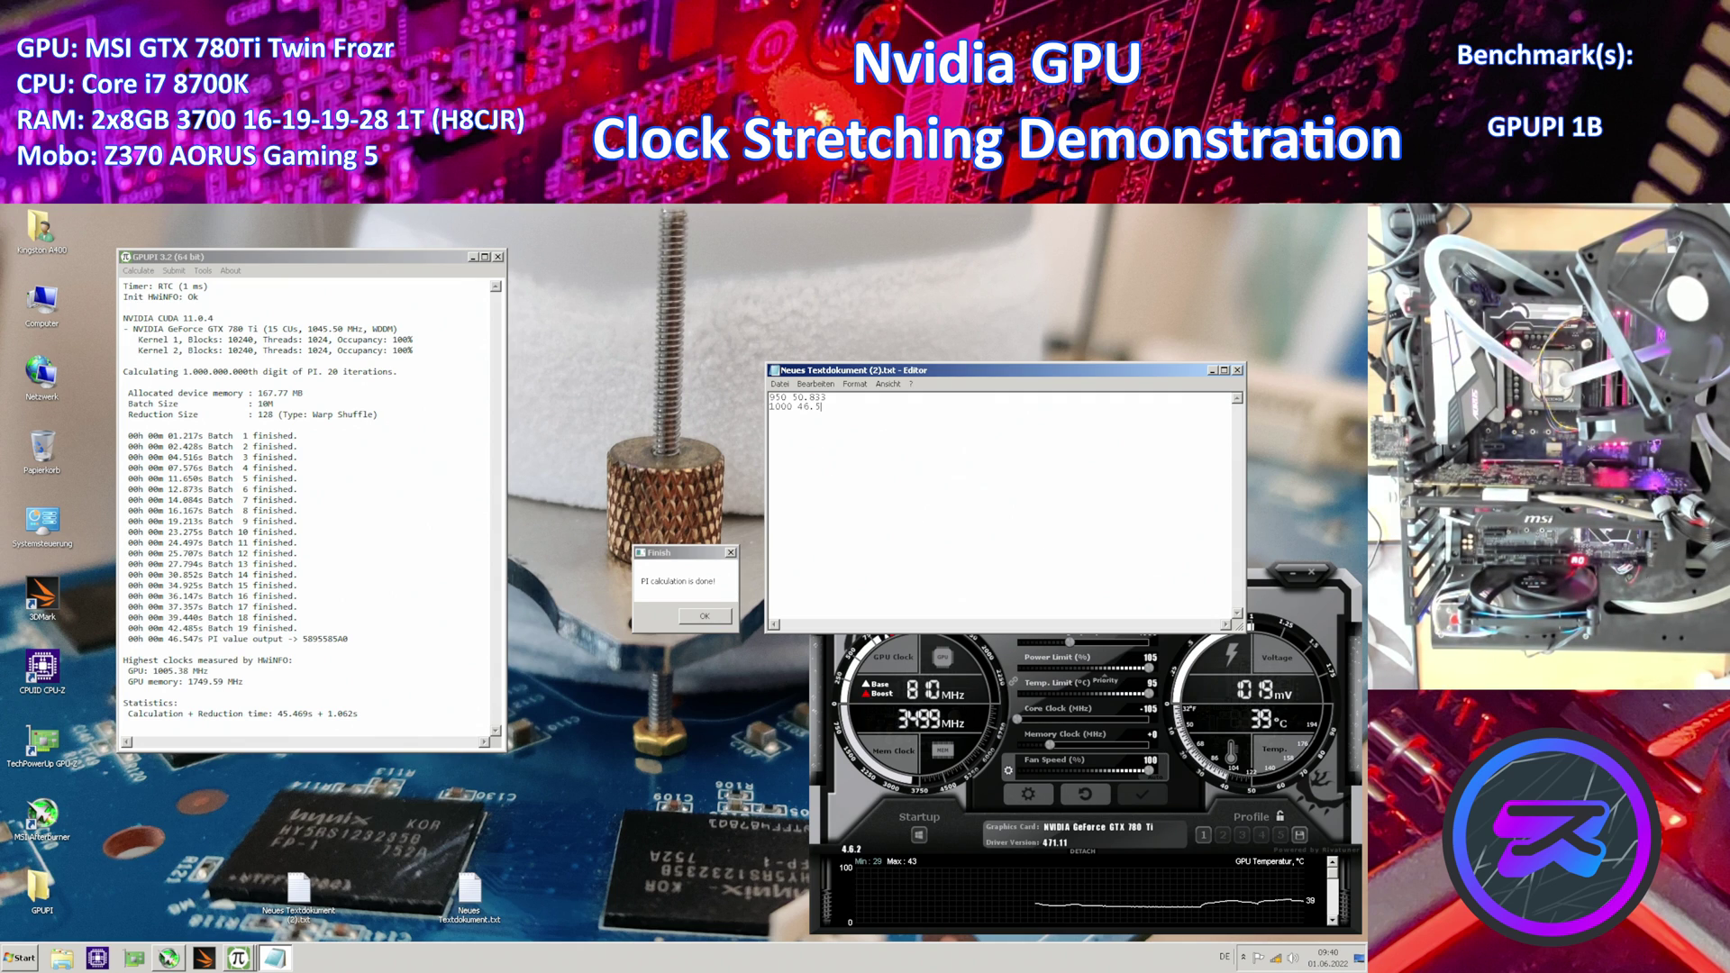
click(779, 385)
click(846, 407)
drag(846, 408, 806, 408)
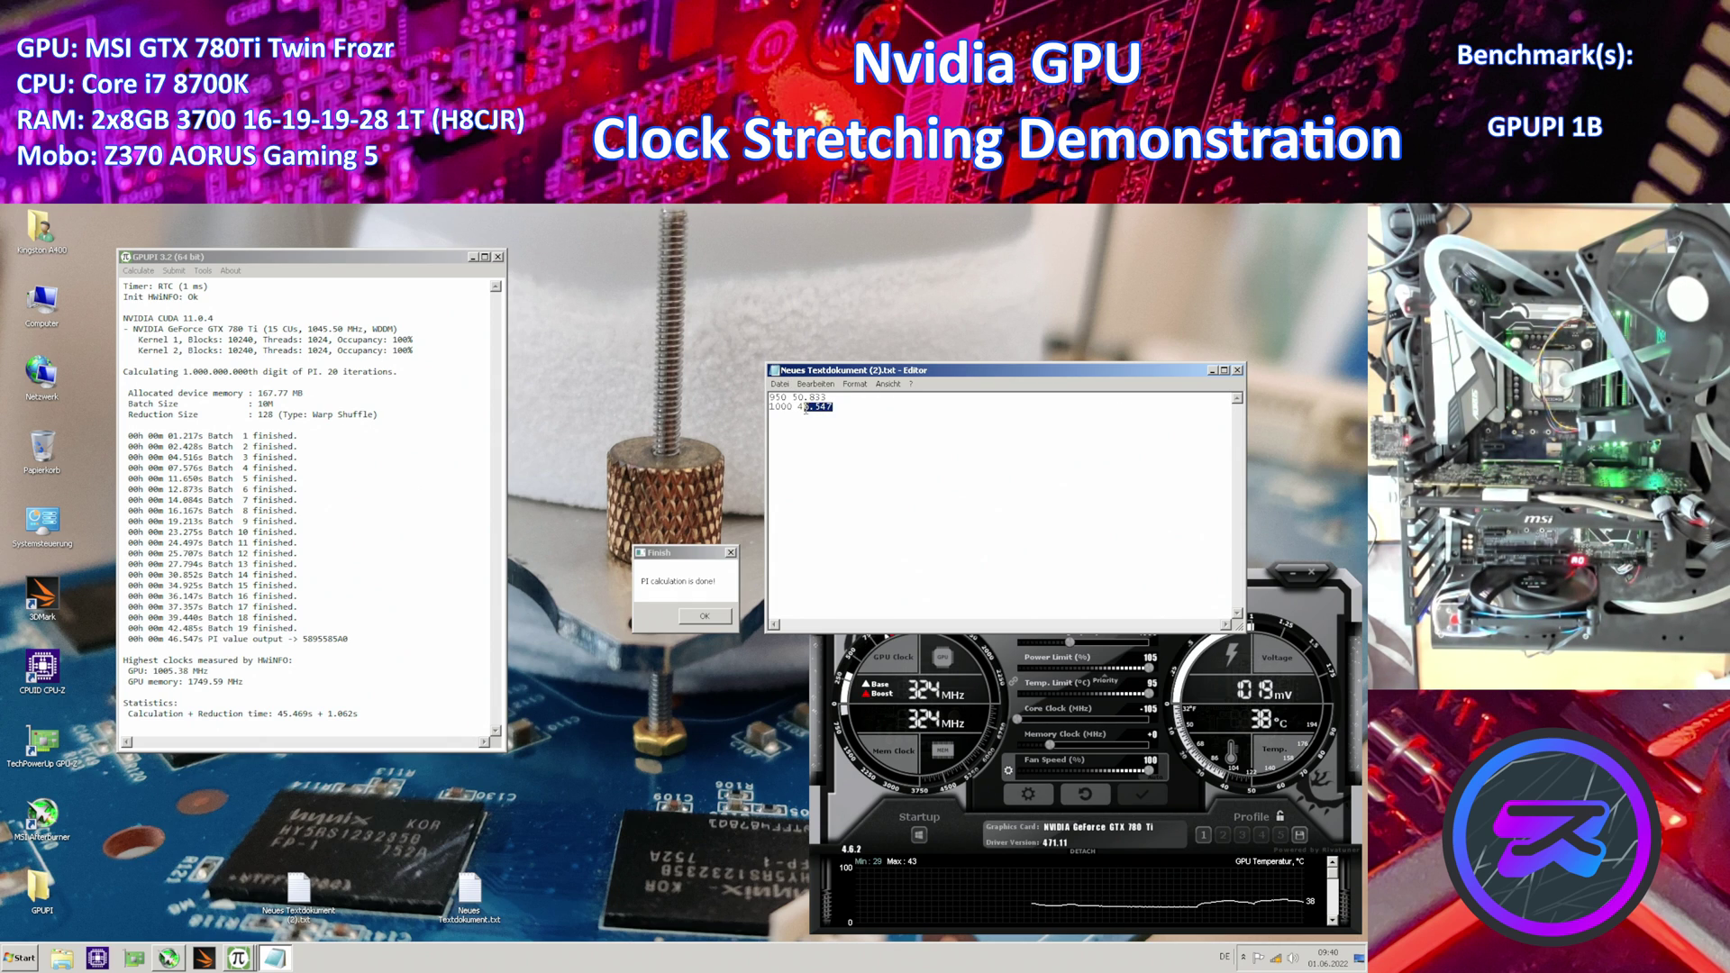
click(1236, 370)
Apply a GPU core voltage of 1100 mV in MSI Afterburner and rerun the 1B calculation in GPUPI
click(1146, 637)
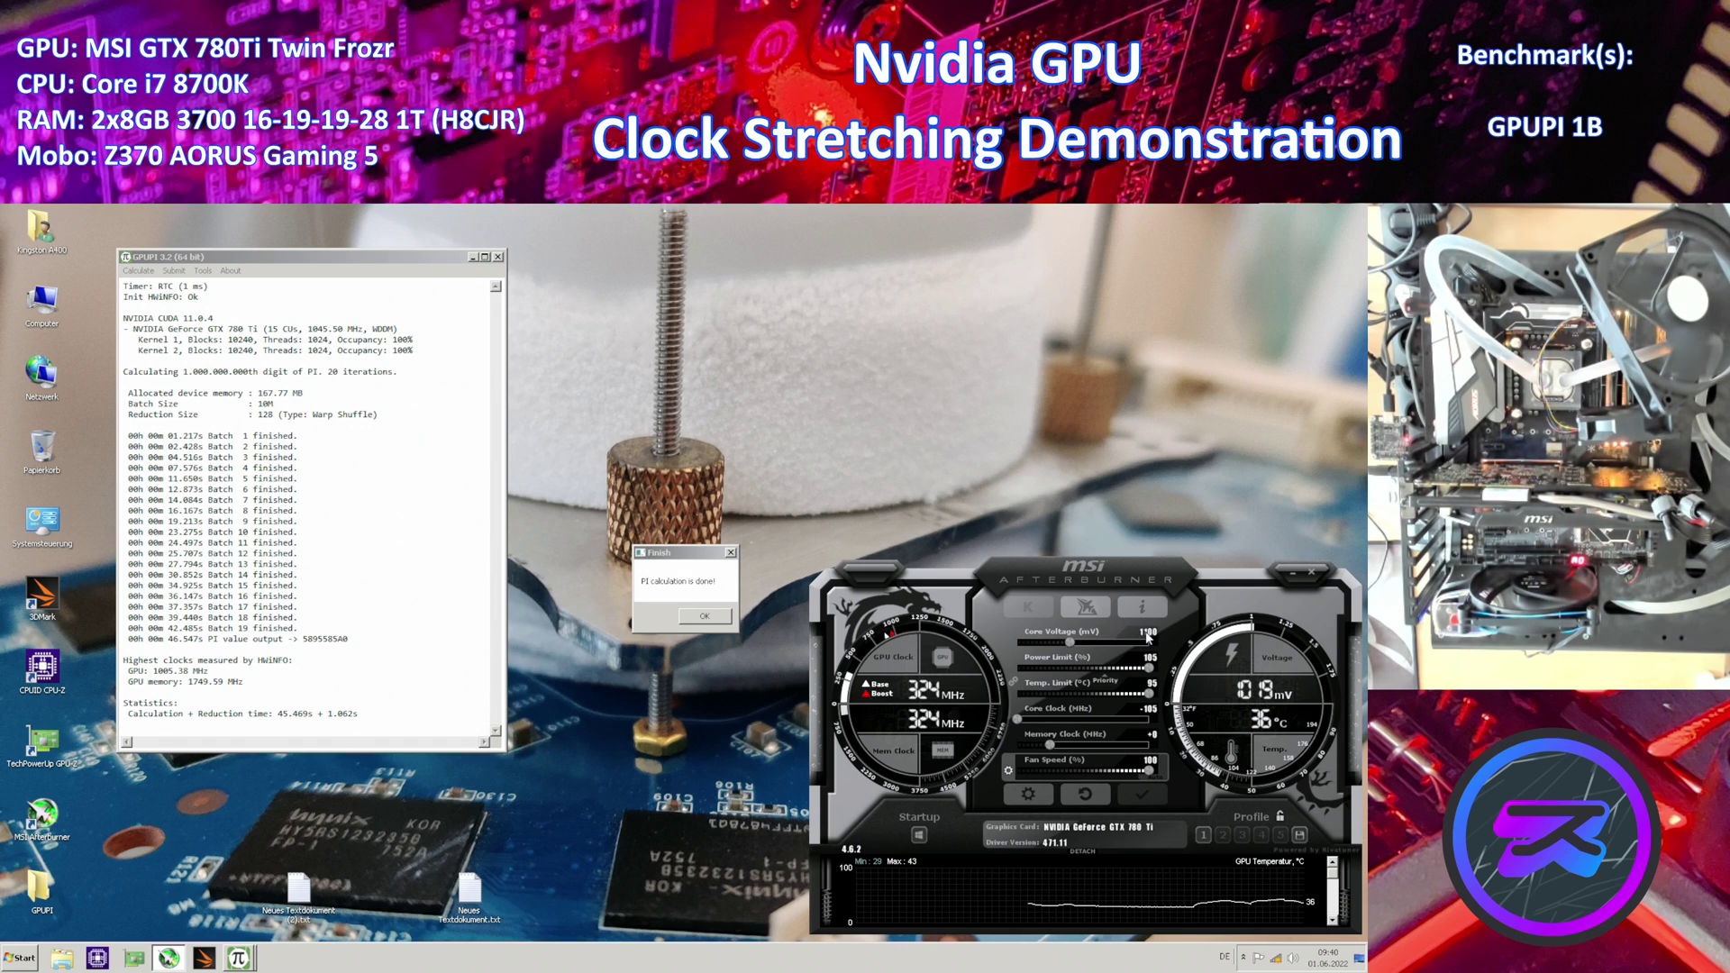
click(1124, 791)
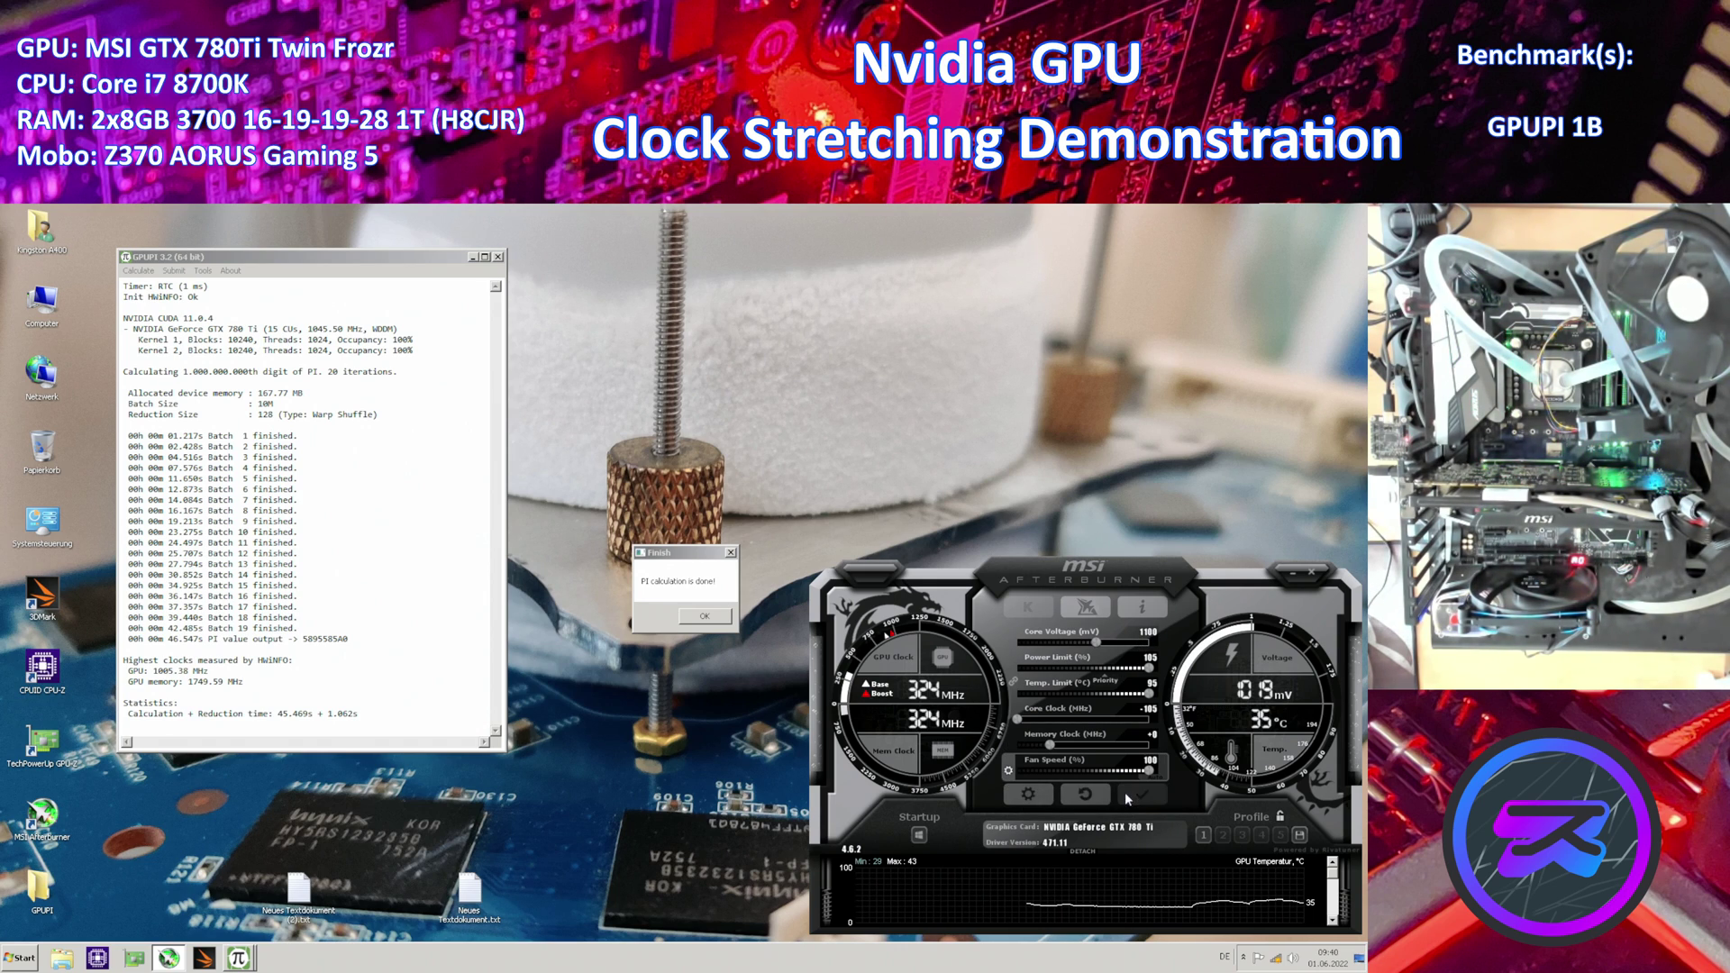
click(702, 617)
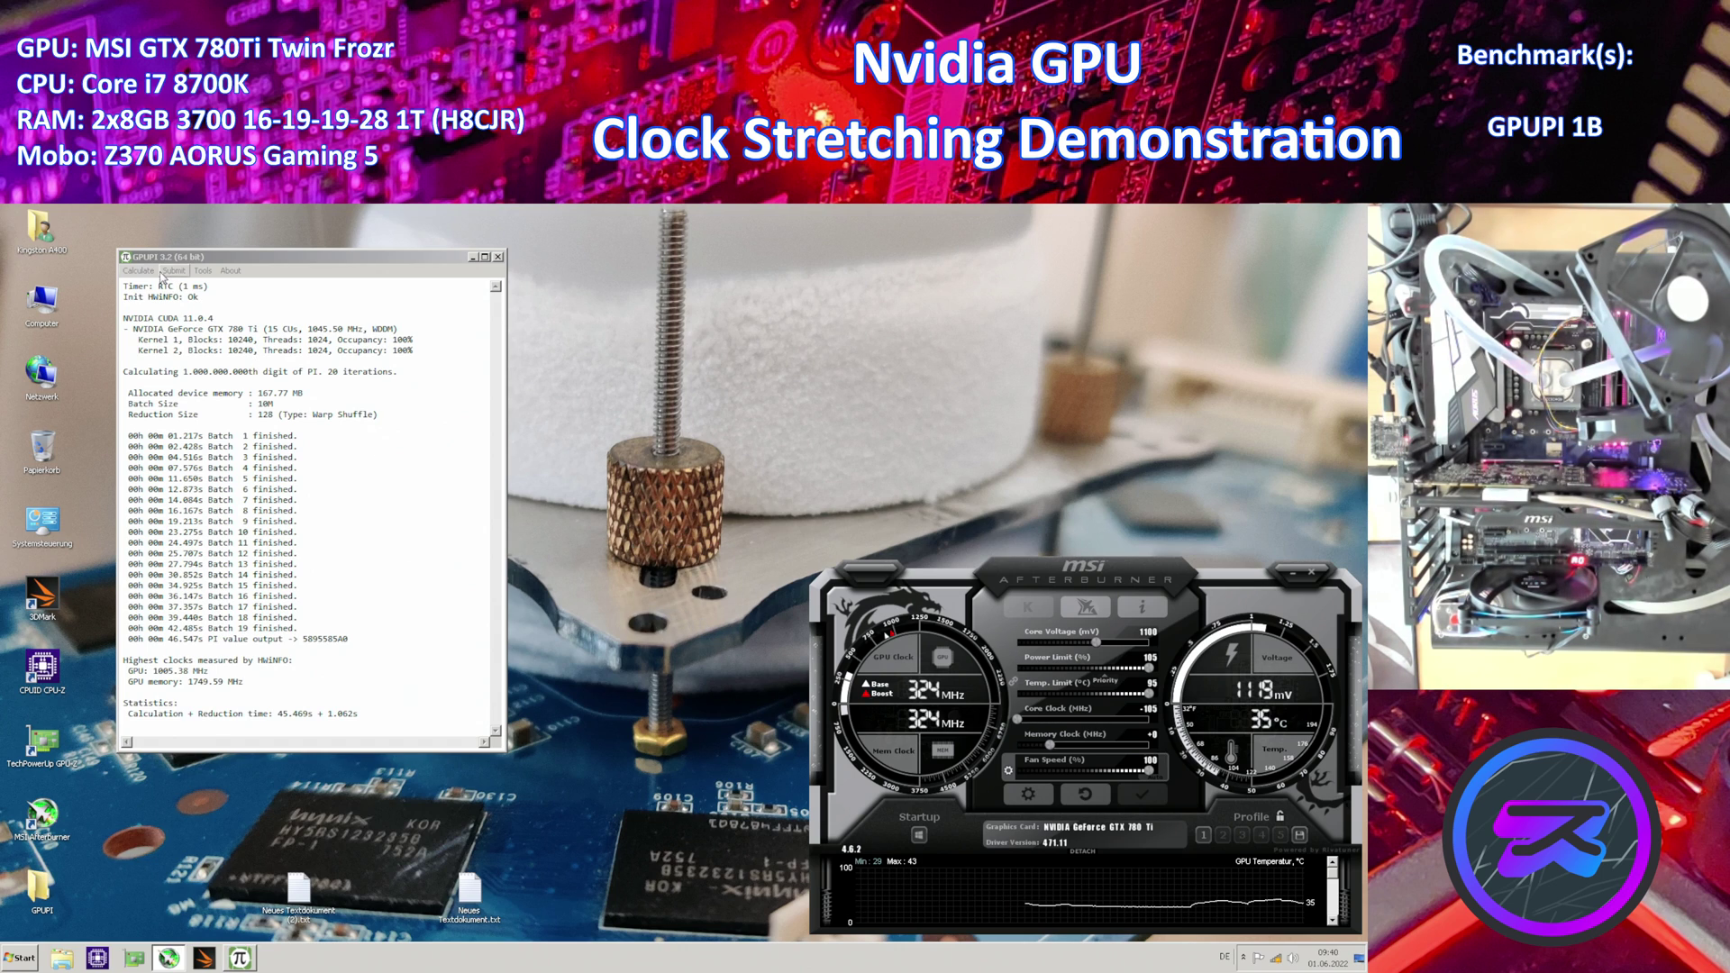
click(149, 271)
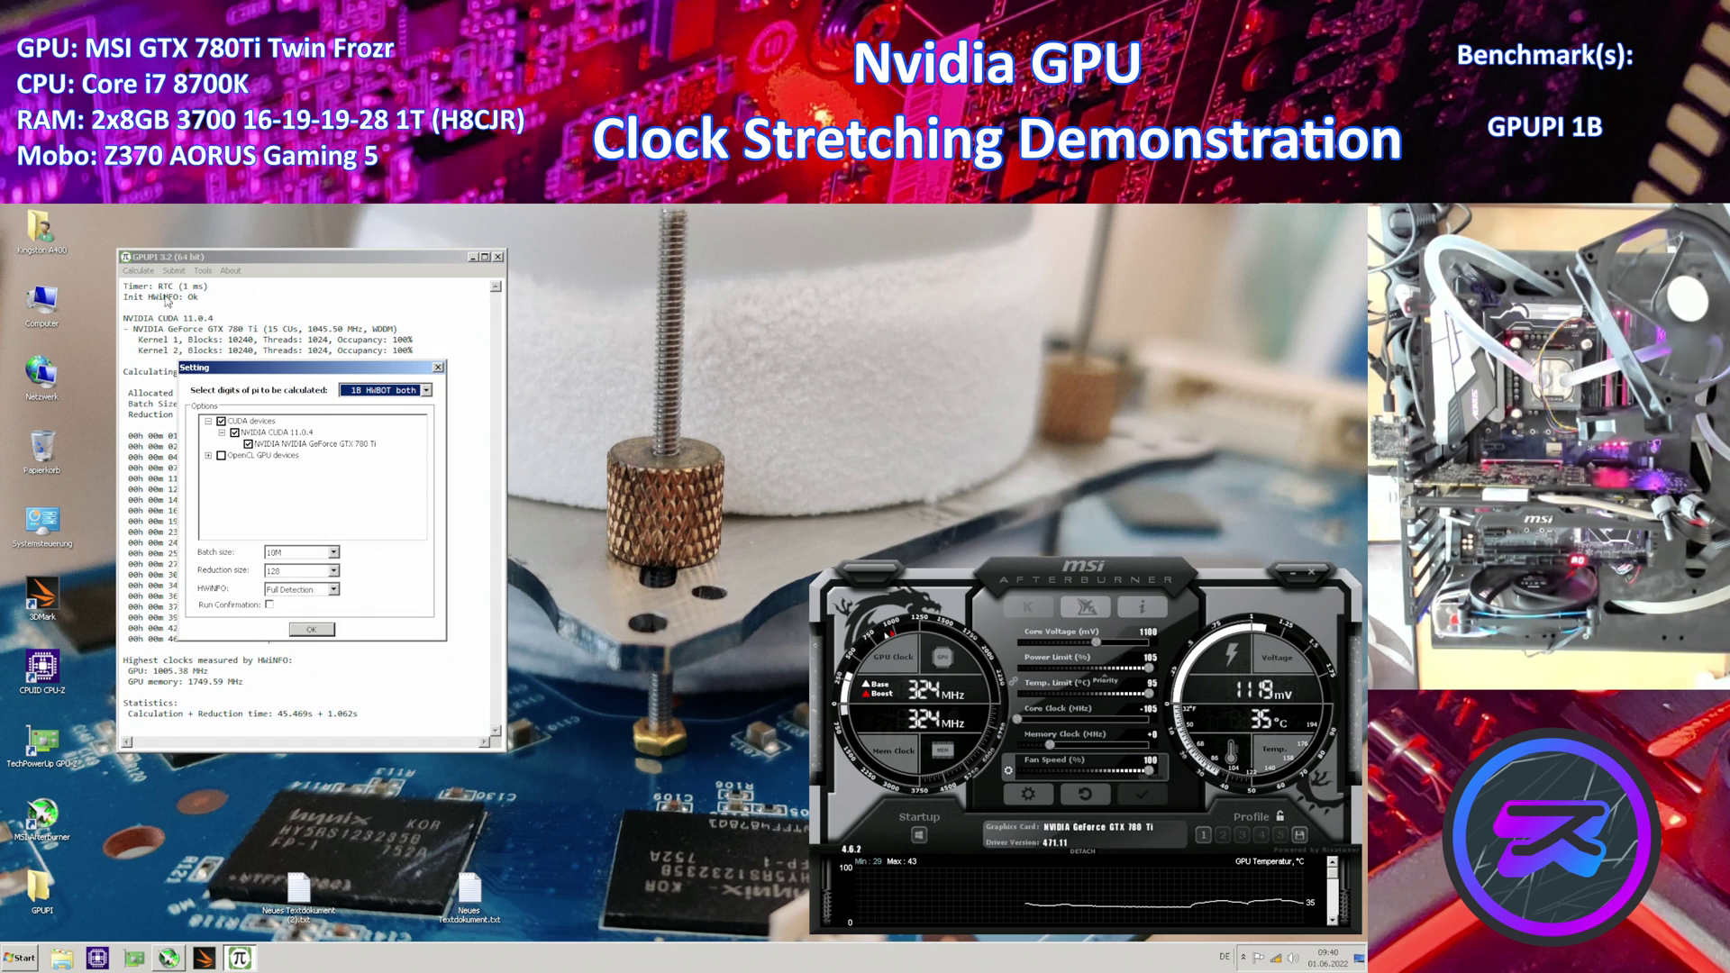
click(309, 631)
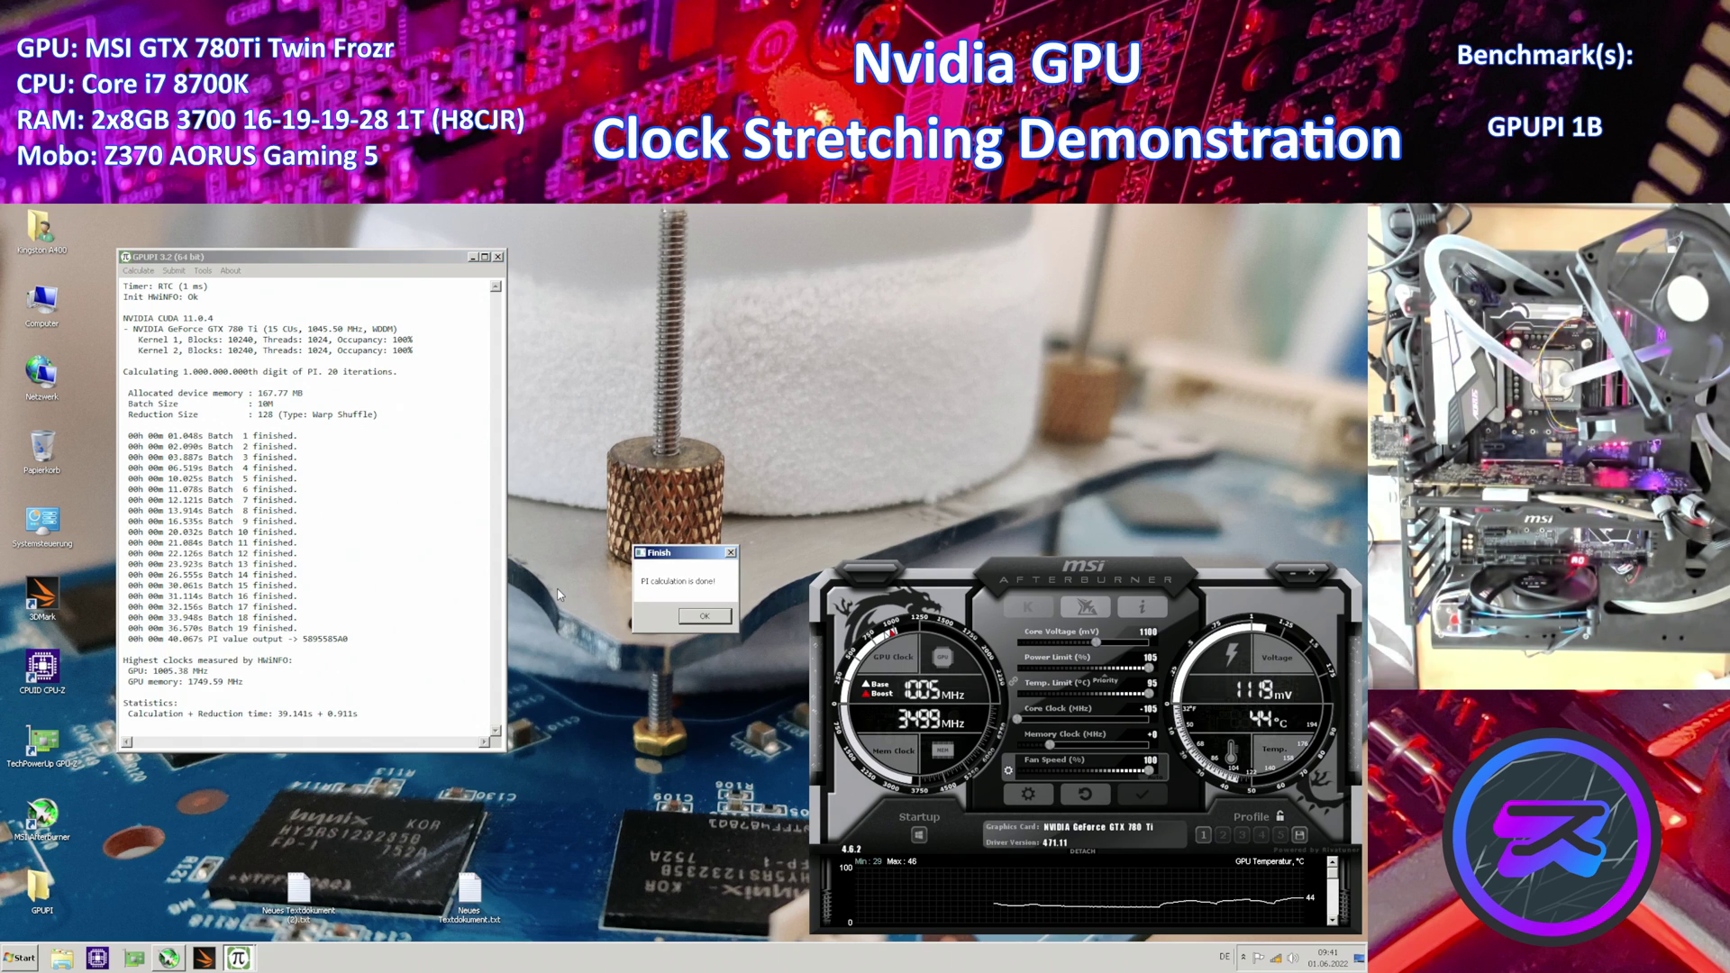
Reopen the results text document, add the line "1100 40.067", save it and close it
double_click(313, 885)
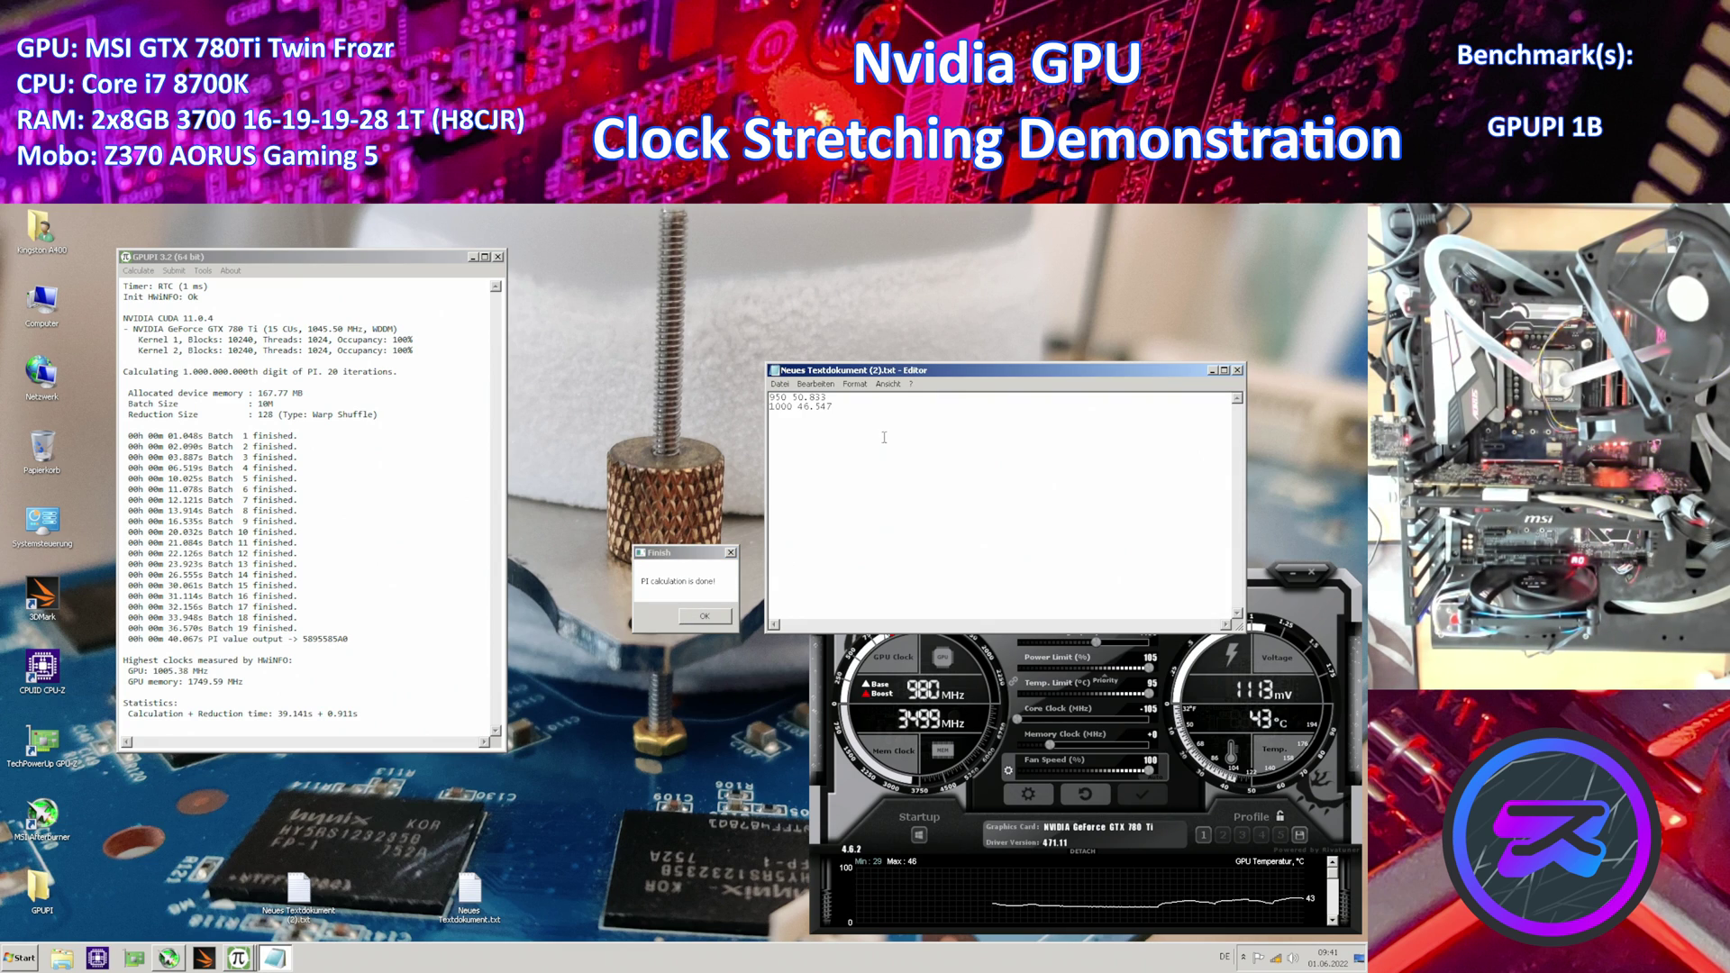
text(11)
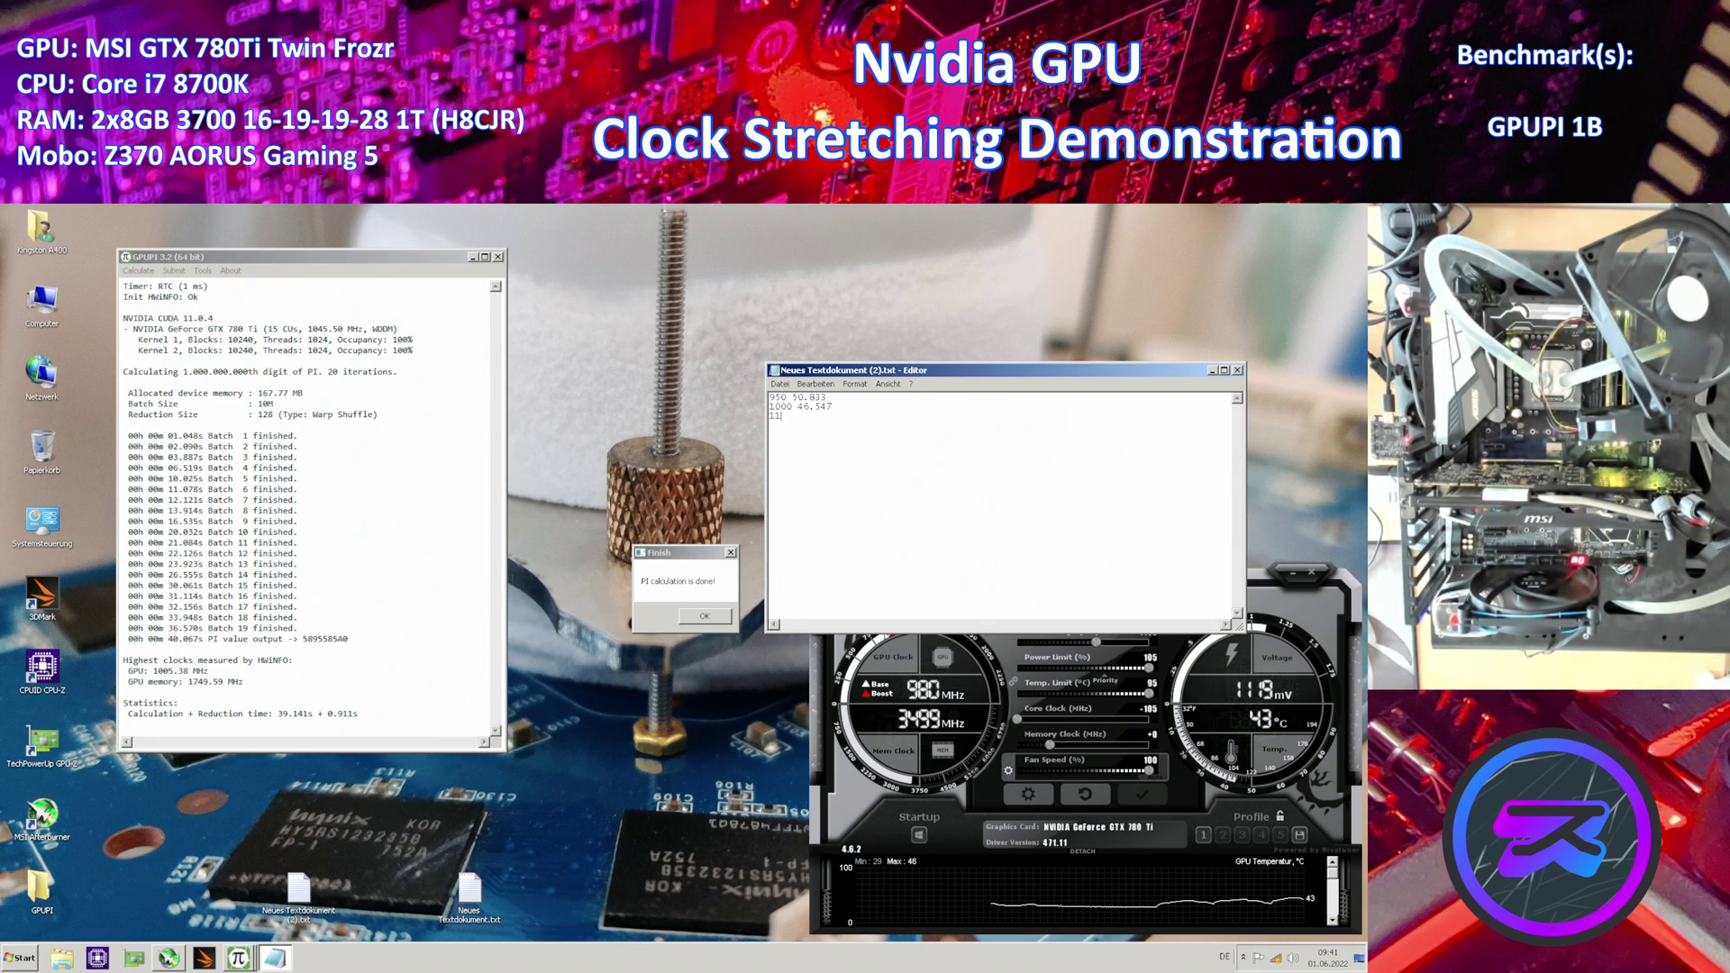
text(00 40.067)
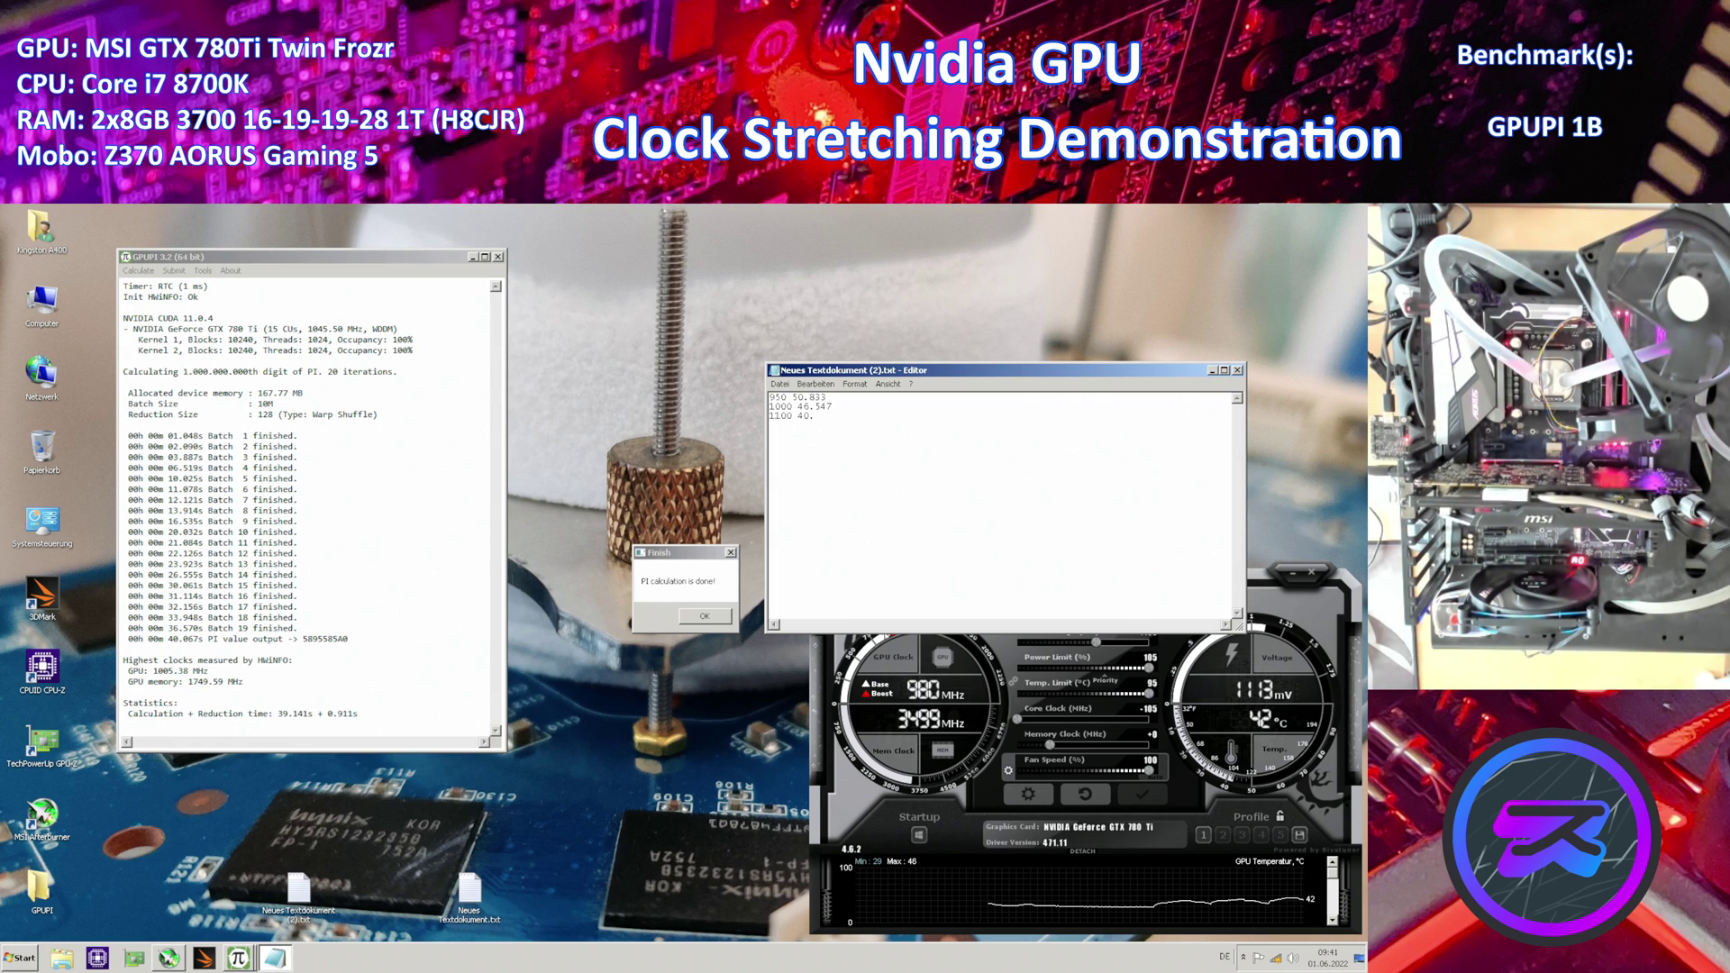
click(780, 384)
click(804, 423)
click(1237, 370)
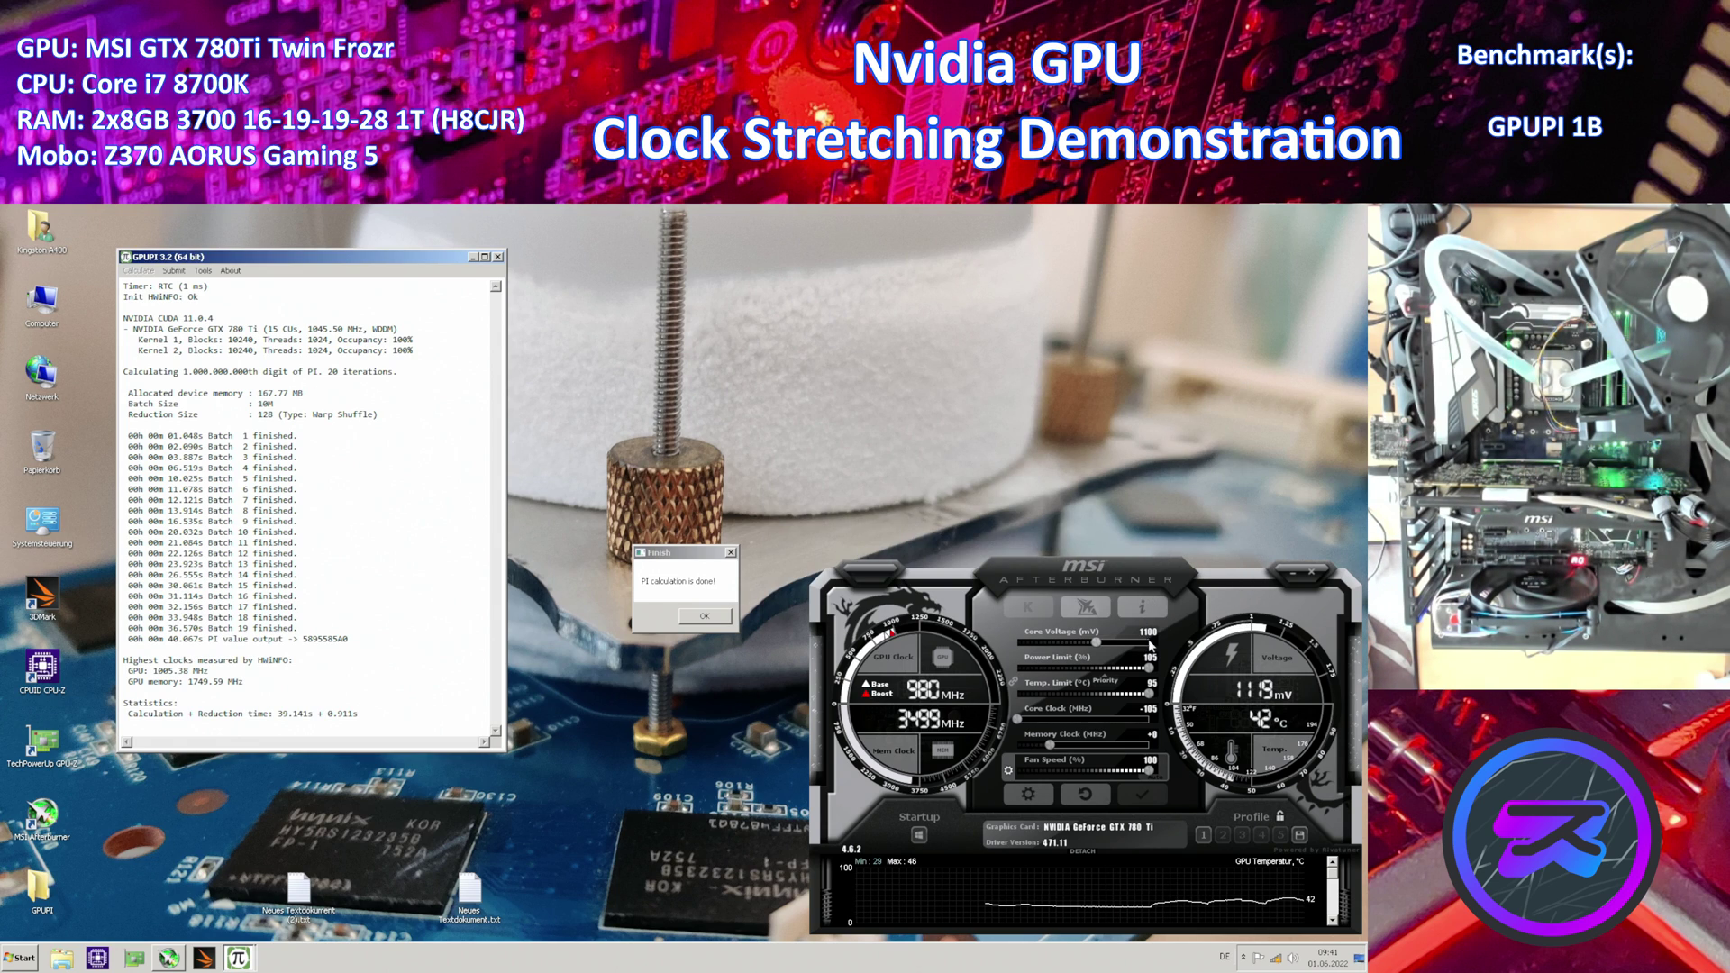
Apply a GPU core voltage of 1200 mV in MSI Afterburner and dismiss GPUPI's finished-calculation message
click(1153, 642)
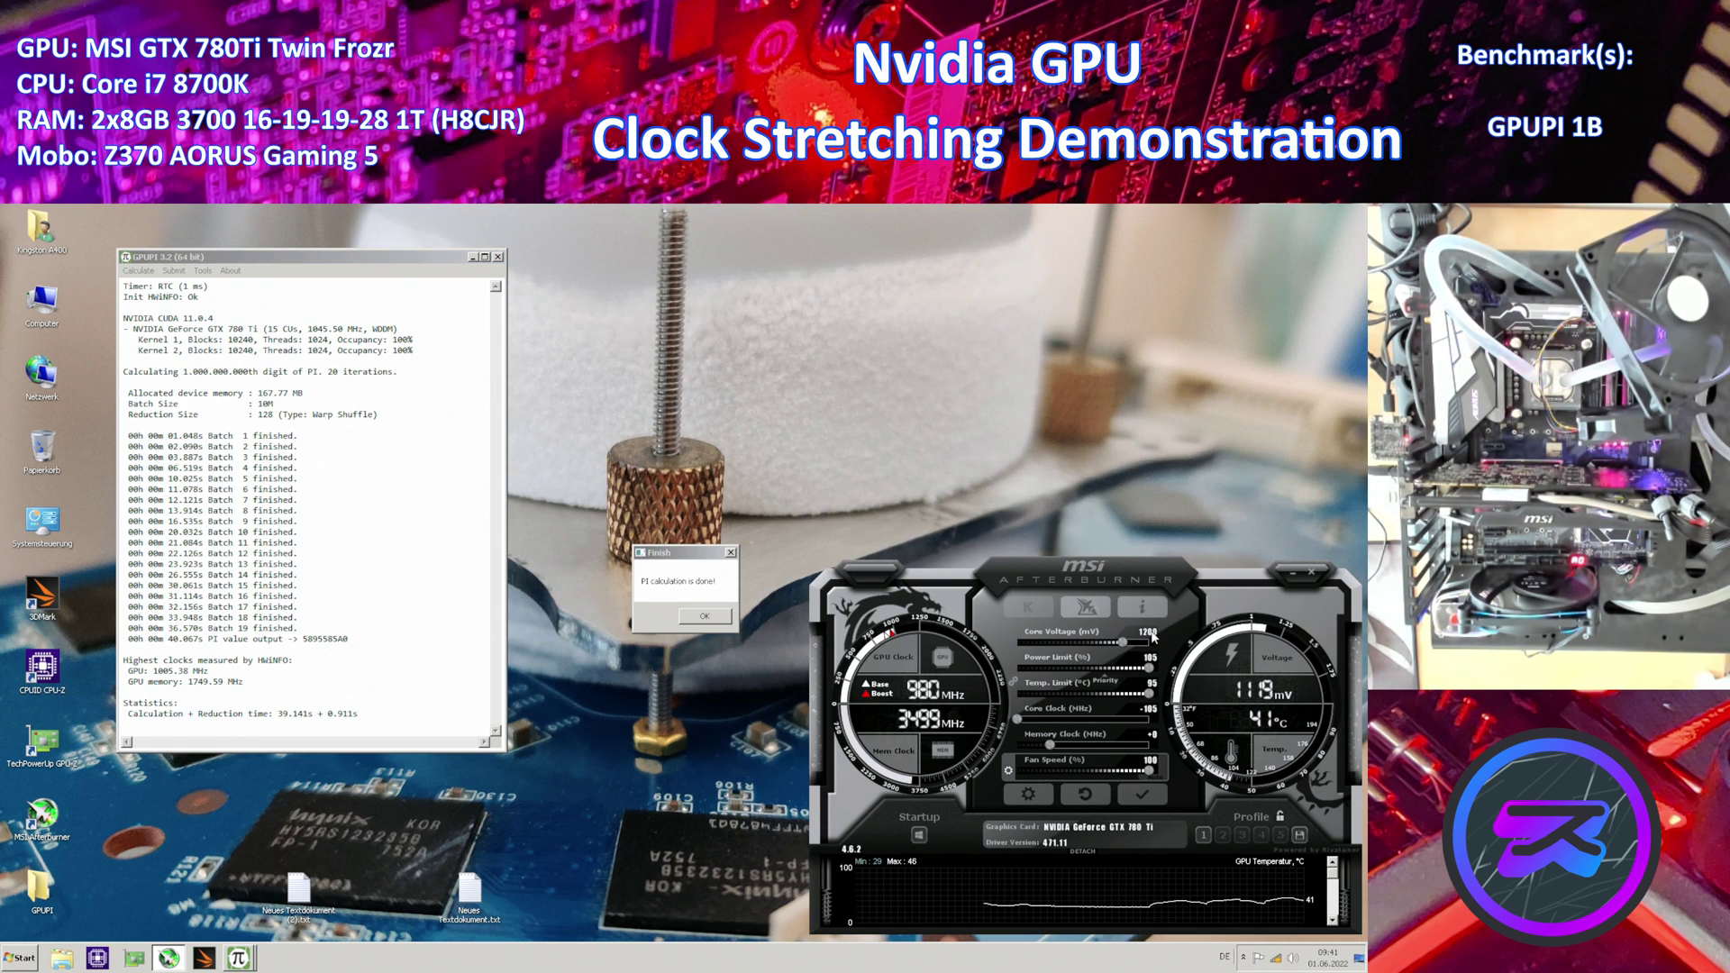
click(1141, 794)
click(704, 615)
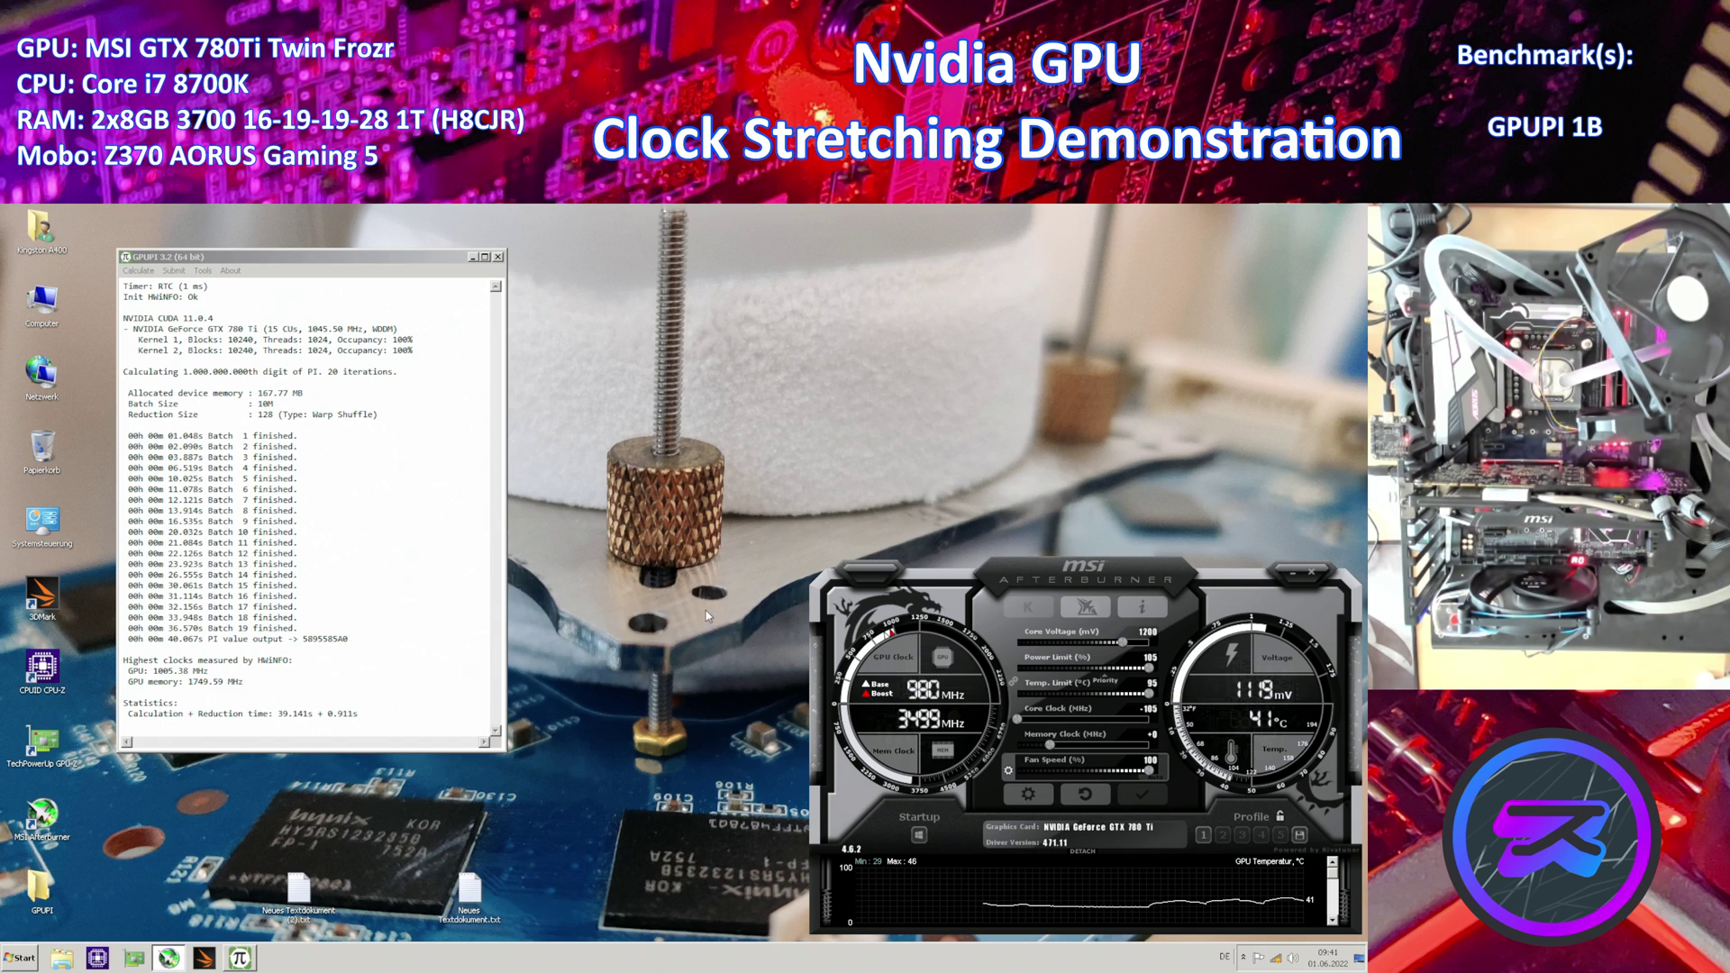
Highlight the highest measured GPU clock in the GPUPI output
click(138, 270)
click(174, 684)
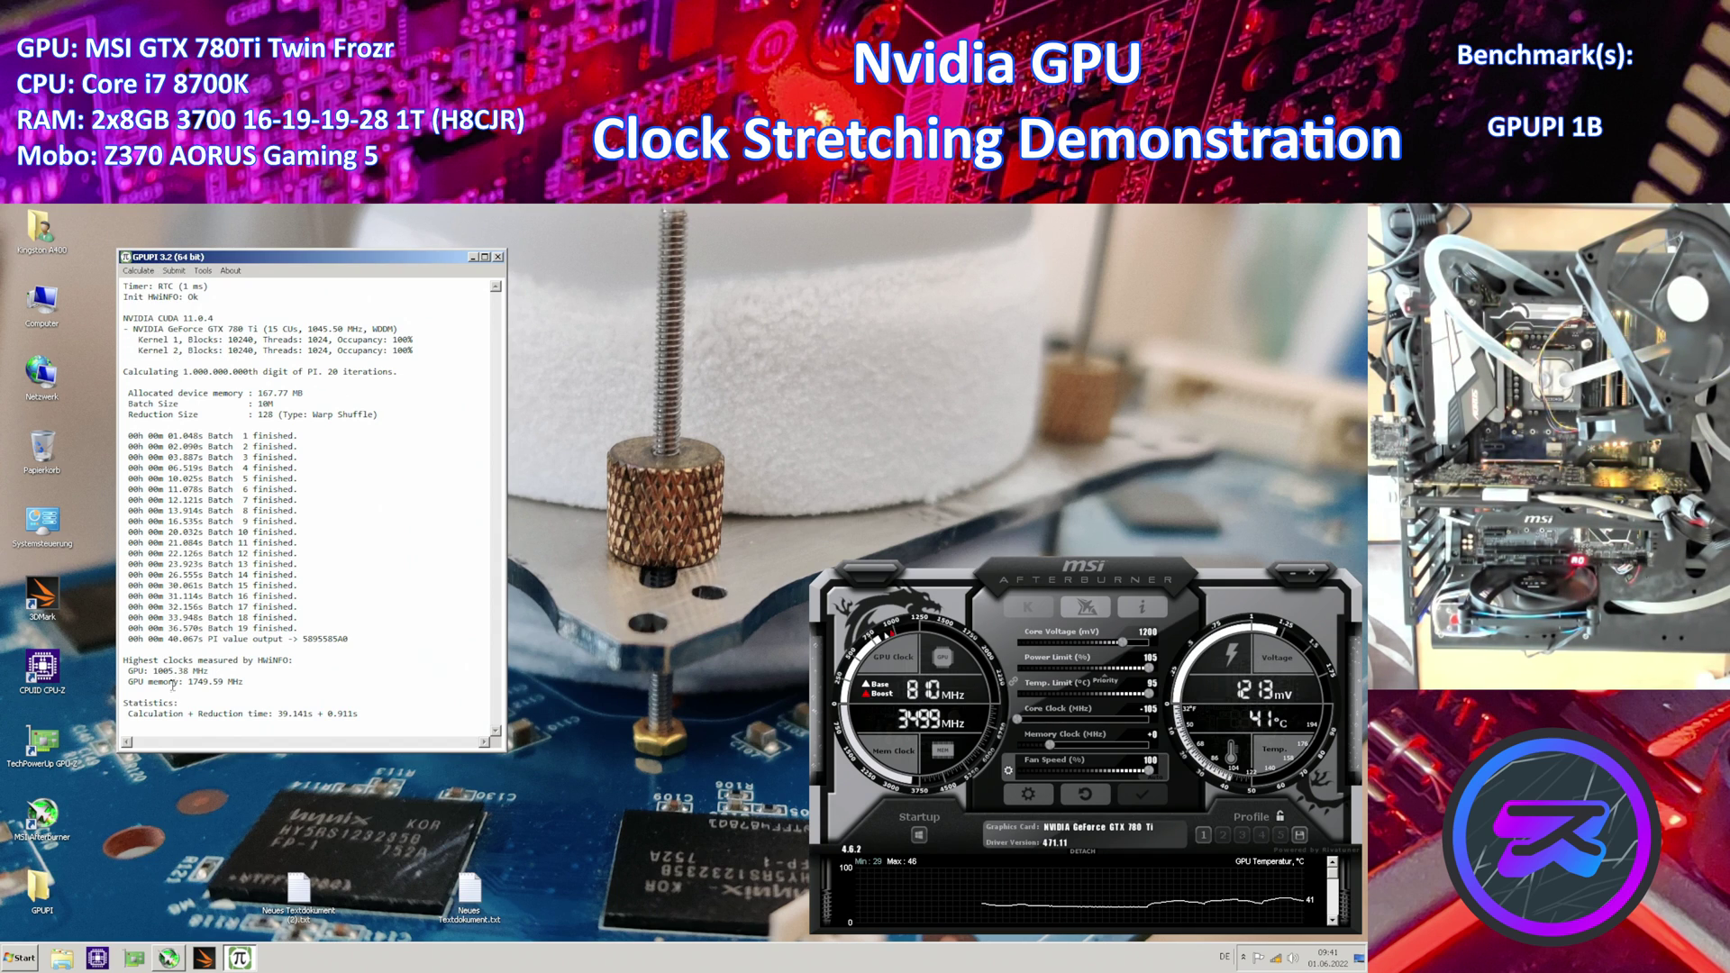
drag(154, 672, 208, 671)
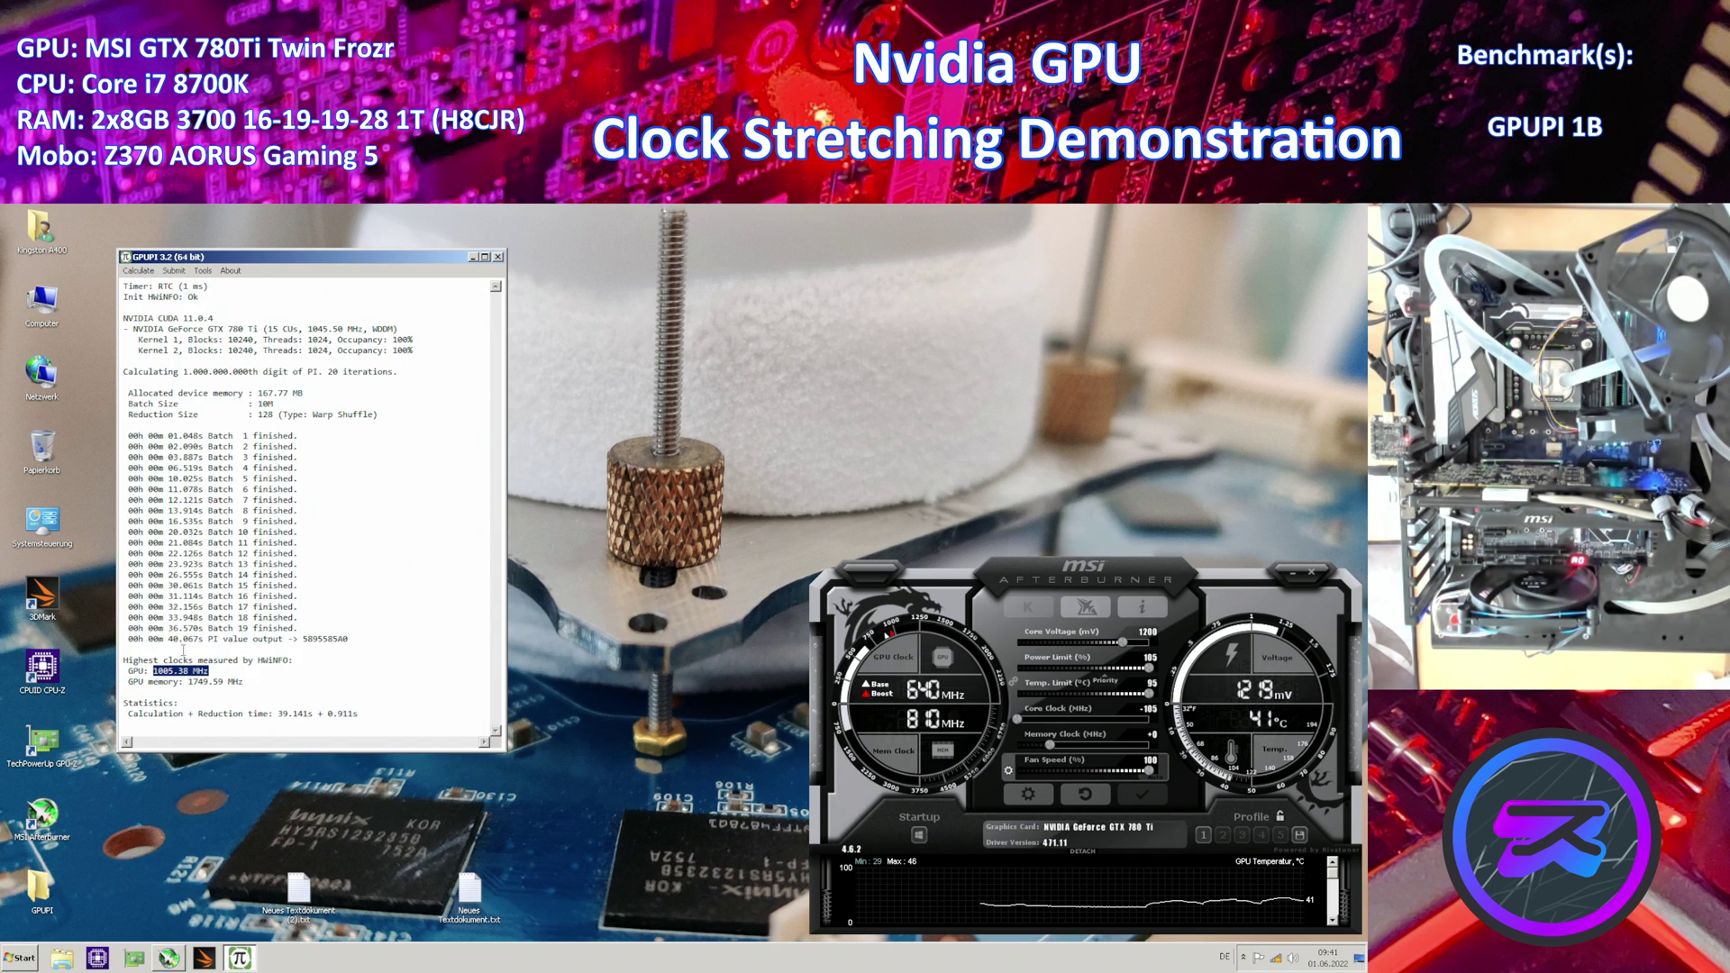
Rerun the 1B calculation in GPUPI with the same CUDA device, 10M batch size and 128 reduction size
click(138, 271)
click(149, 282)
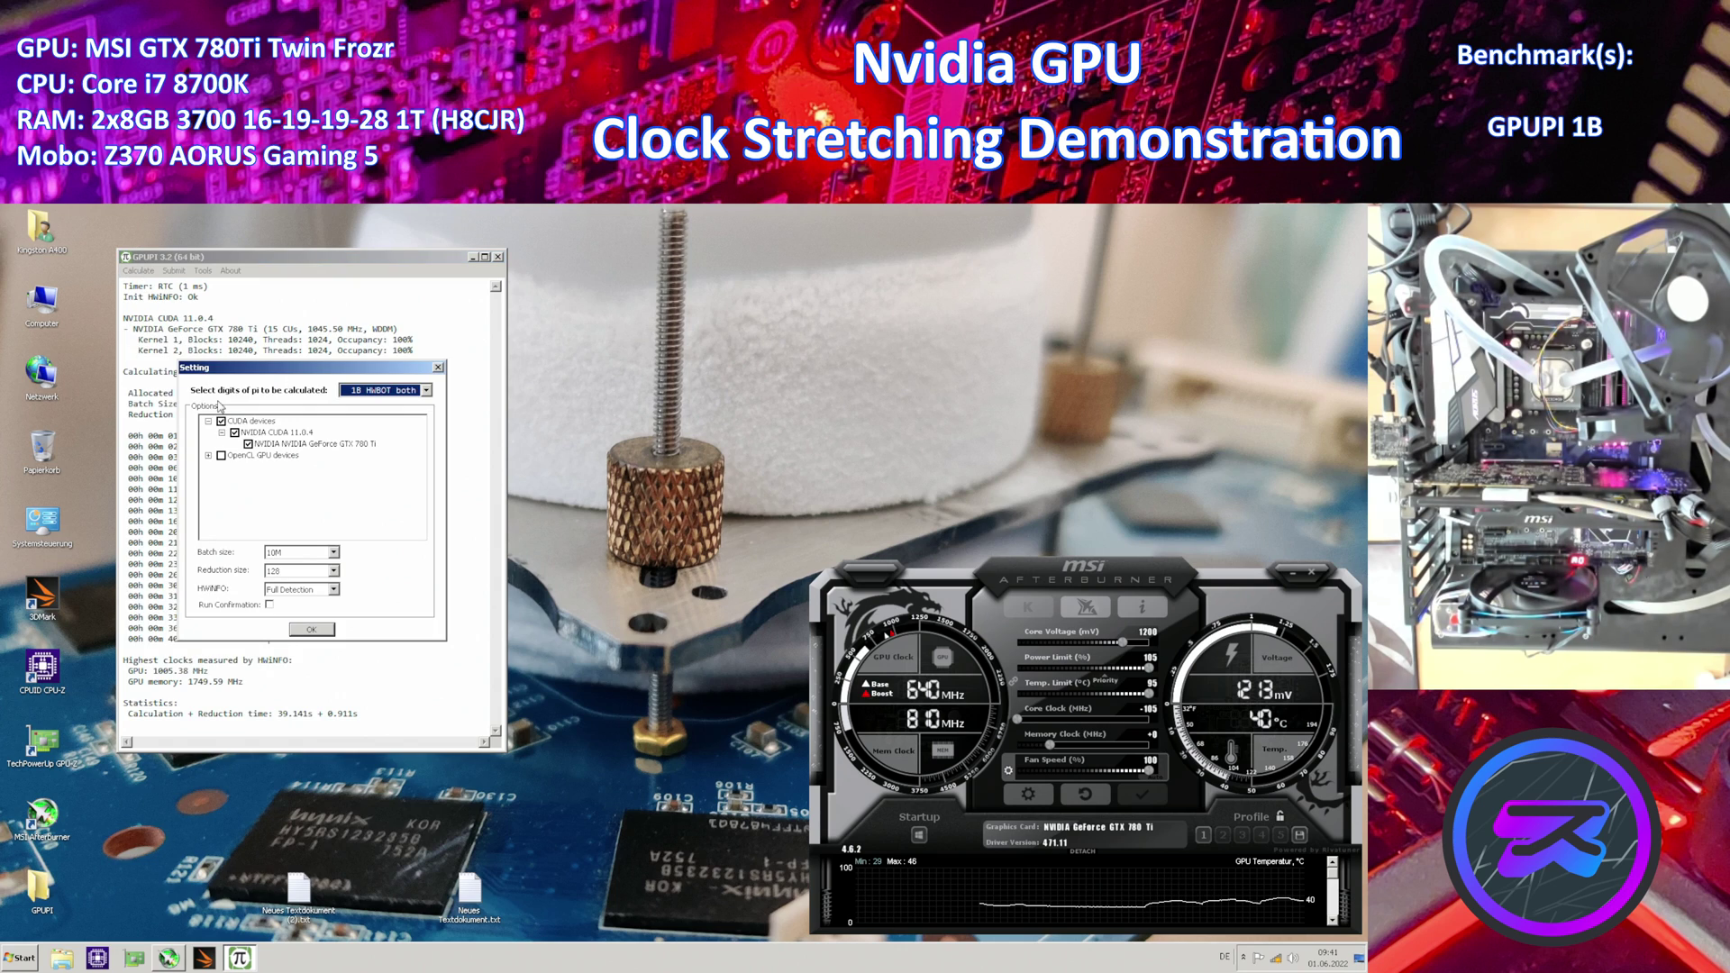
click(317, 632)
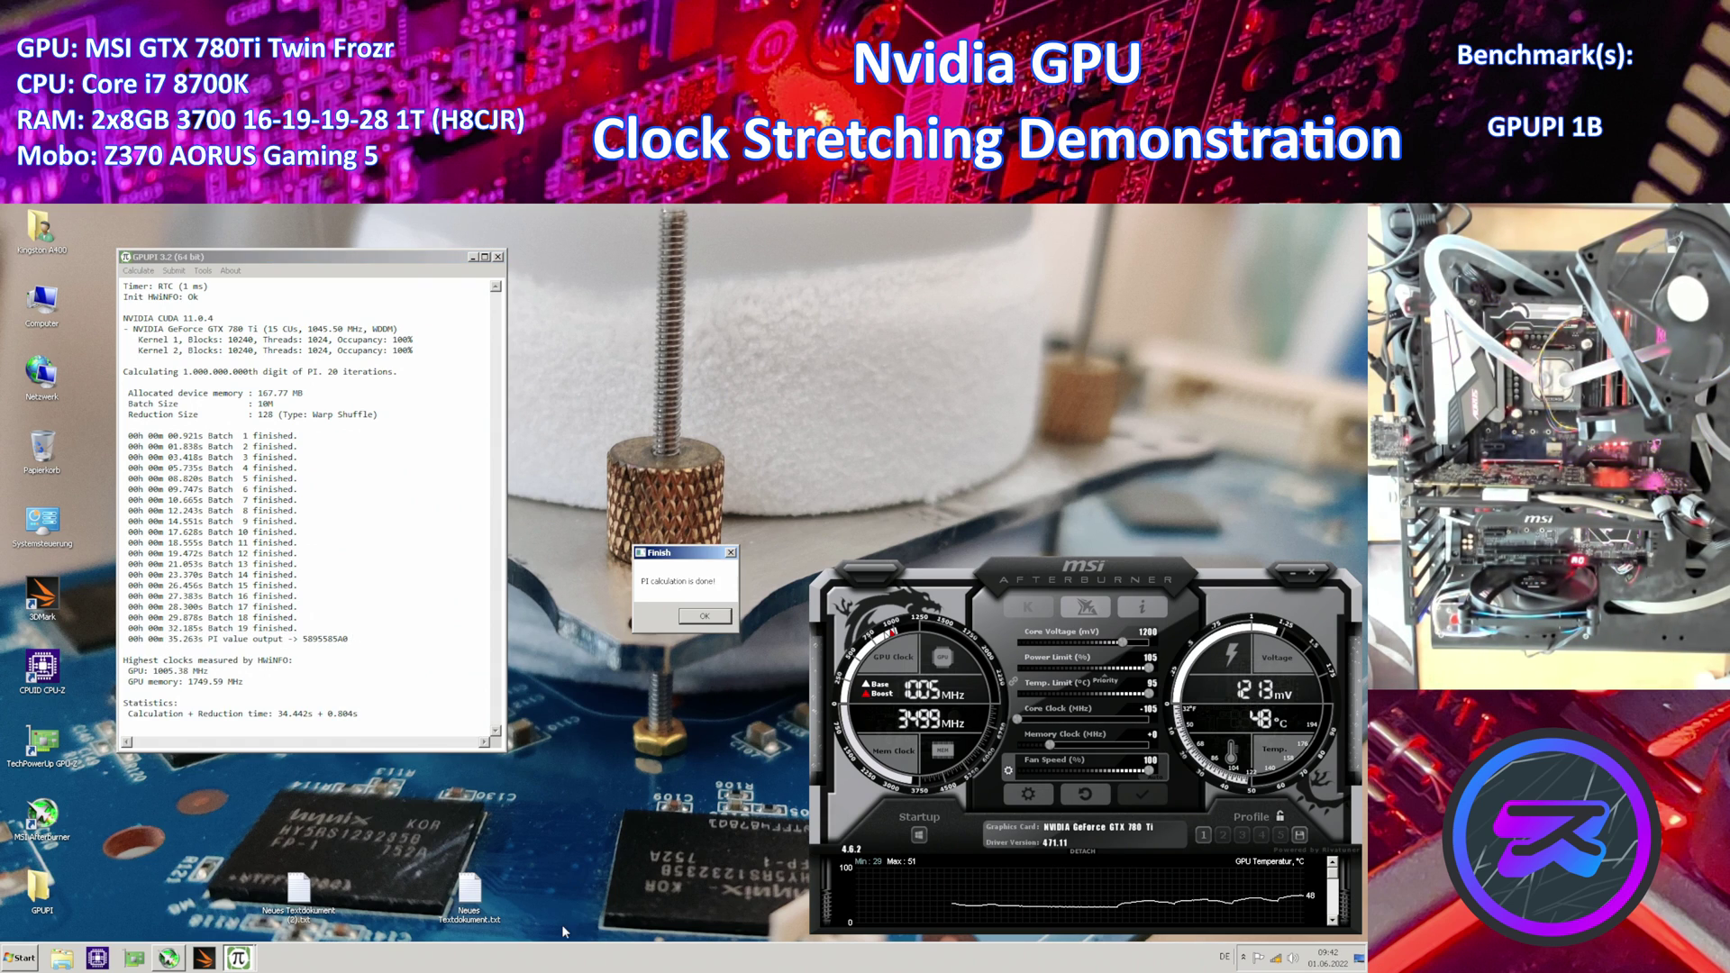
Reopen the results text document, add the line "1200 35.263", save it and close it
double_click(298, 890)
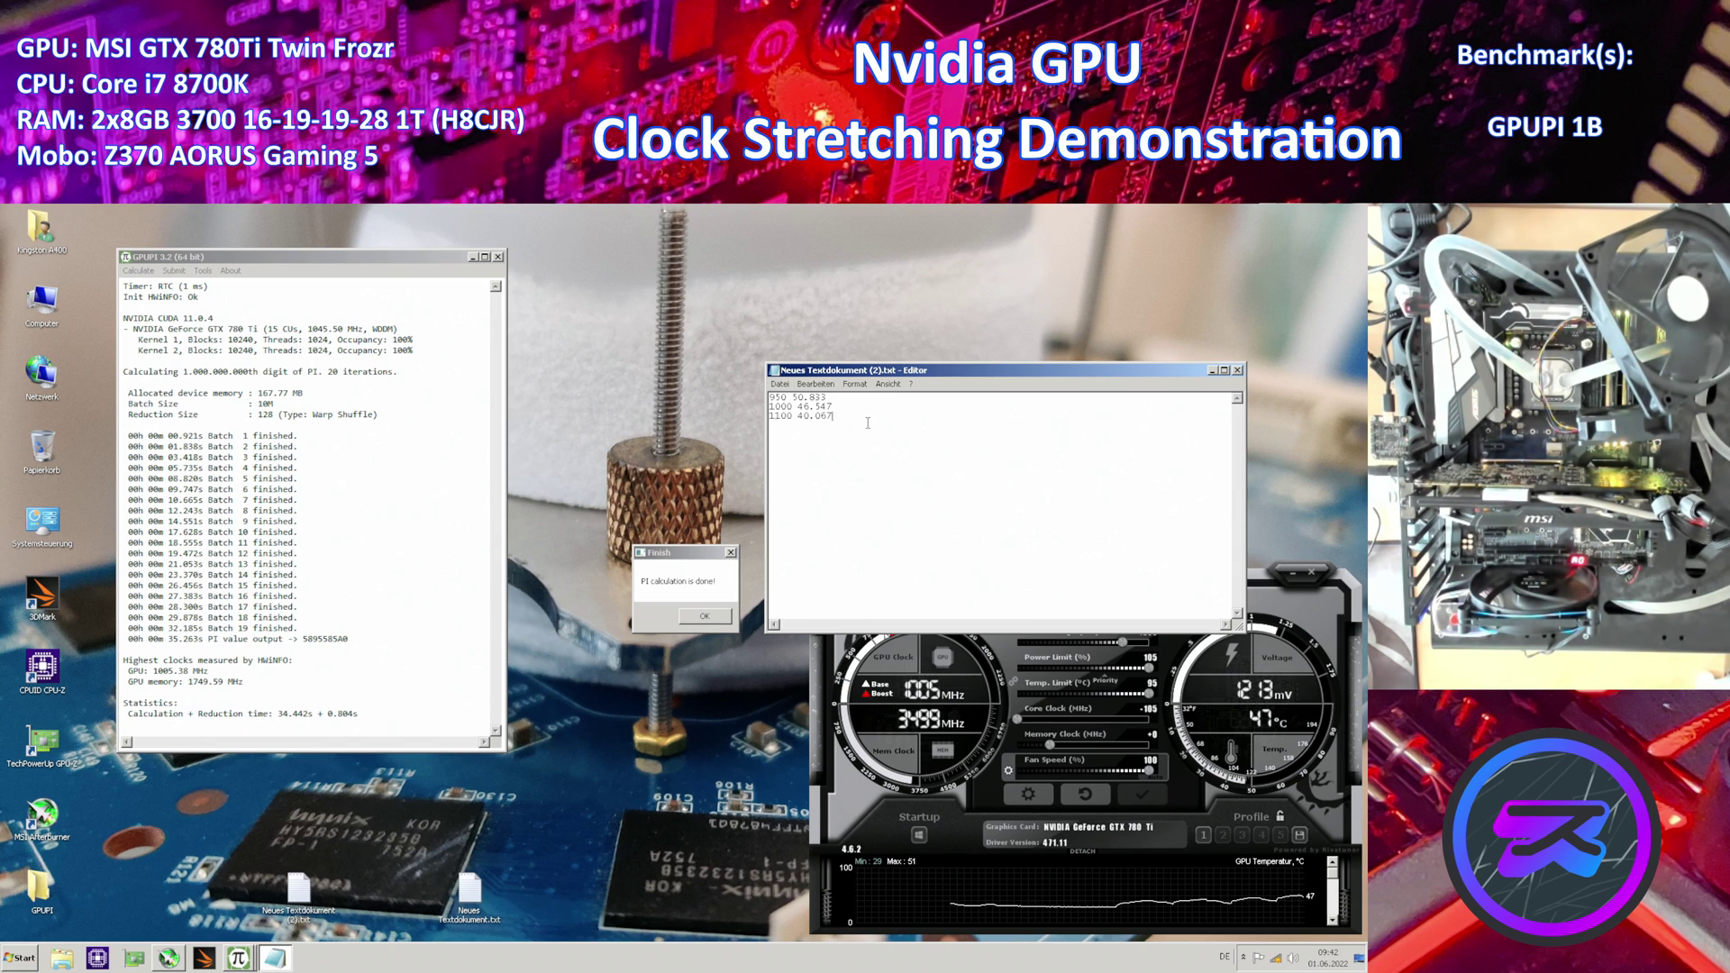
key(Return)
text(1200 35)
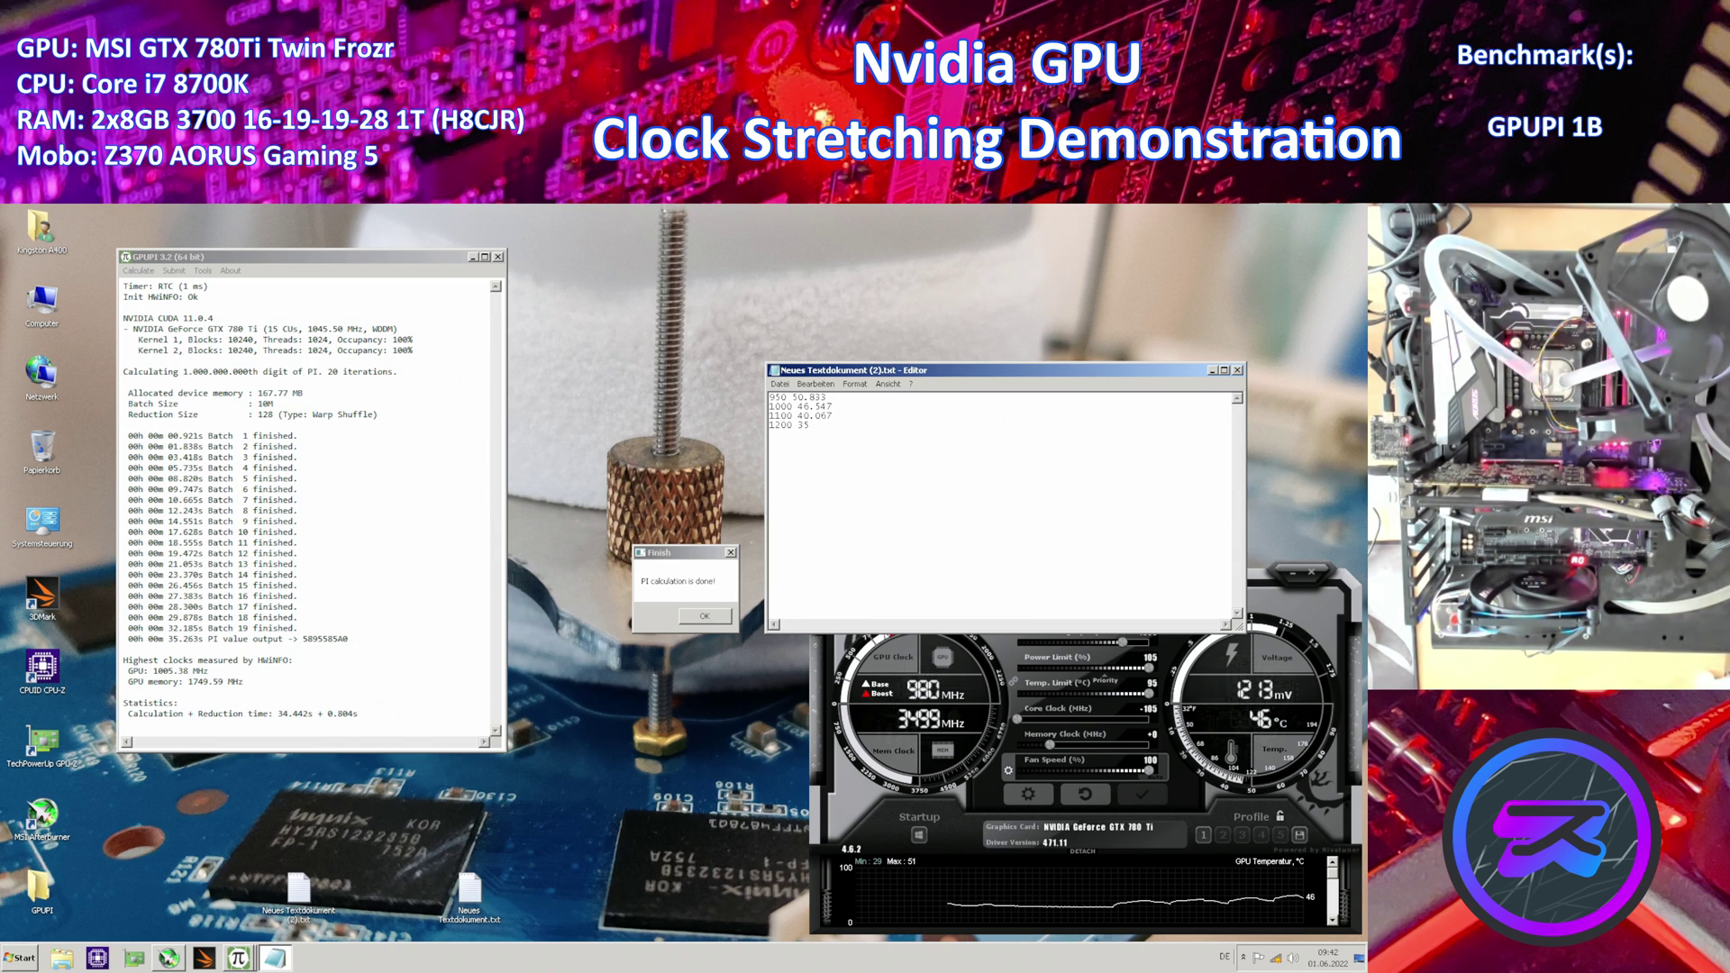
text(.263)
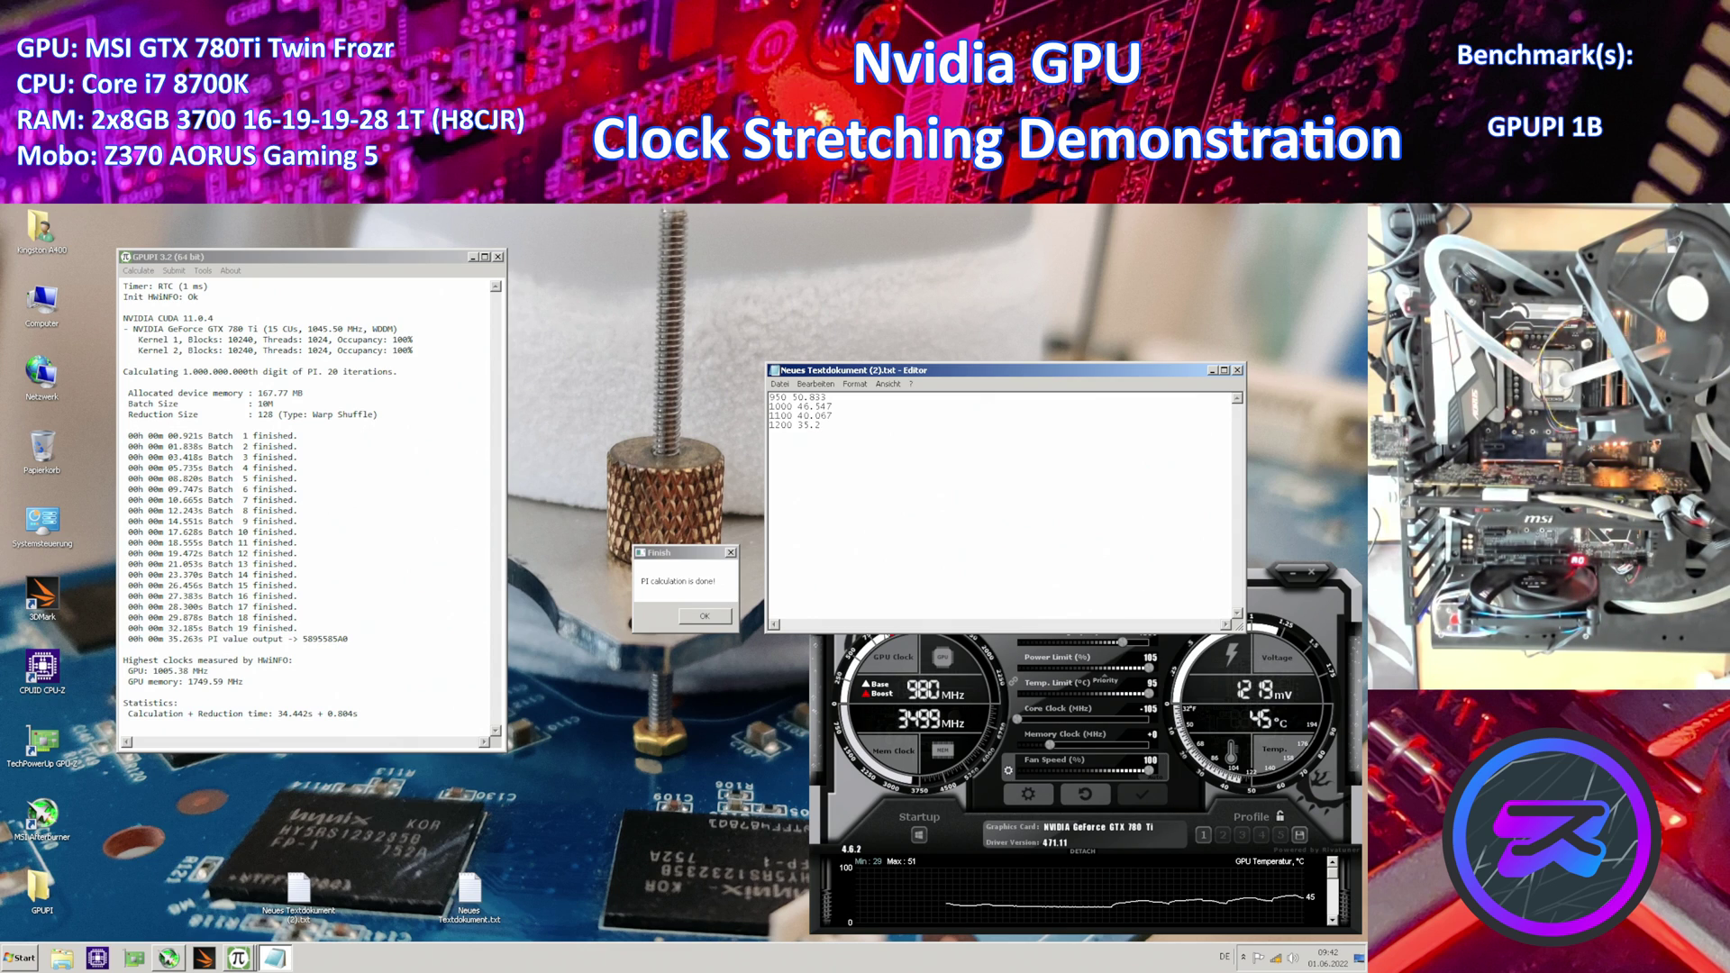
click(780, 384)
click(798, 423)
click(1240, 371)
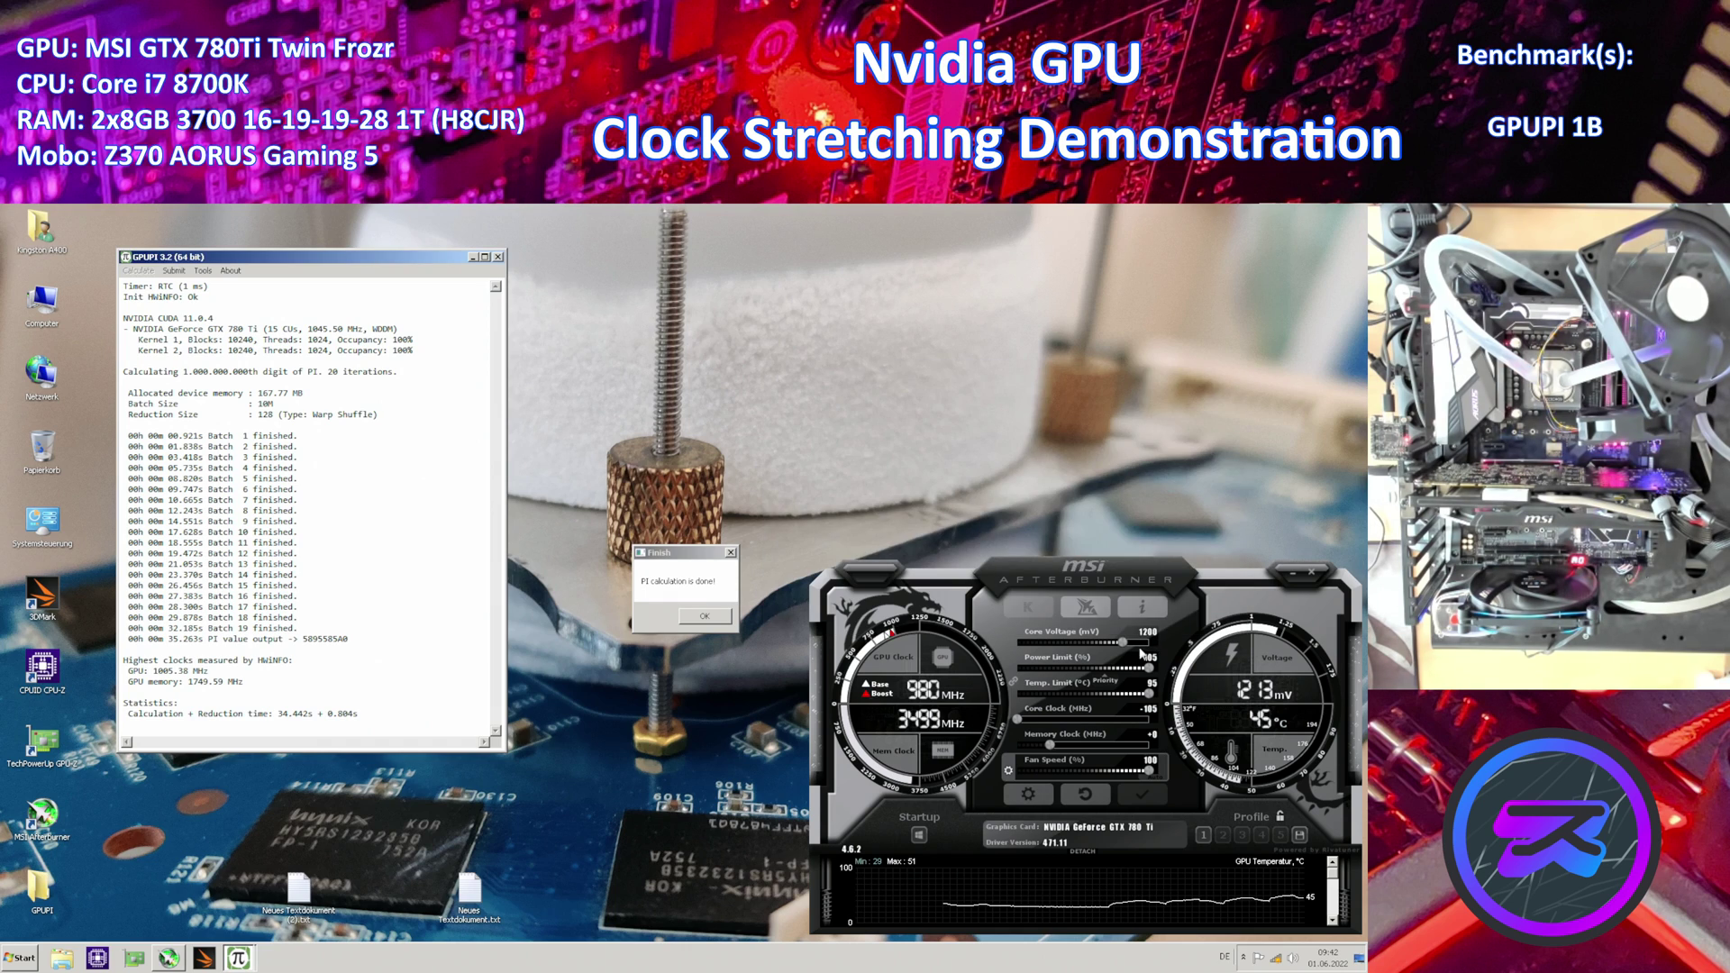
Apply a GPU core voltage of 1300 mV in MSI Afterburner and rerun GPUPI's 1B calculation with the same settings
click(1142, 794)
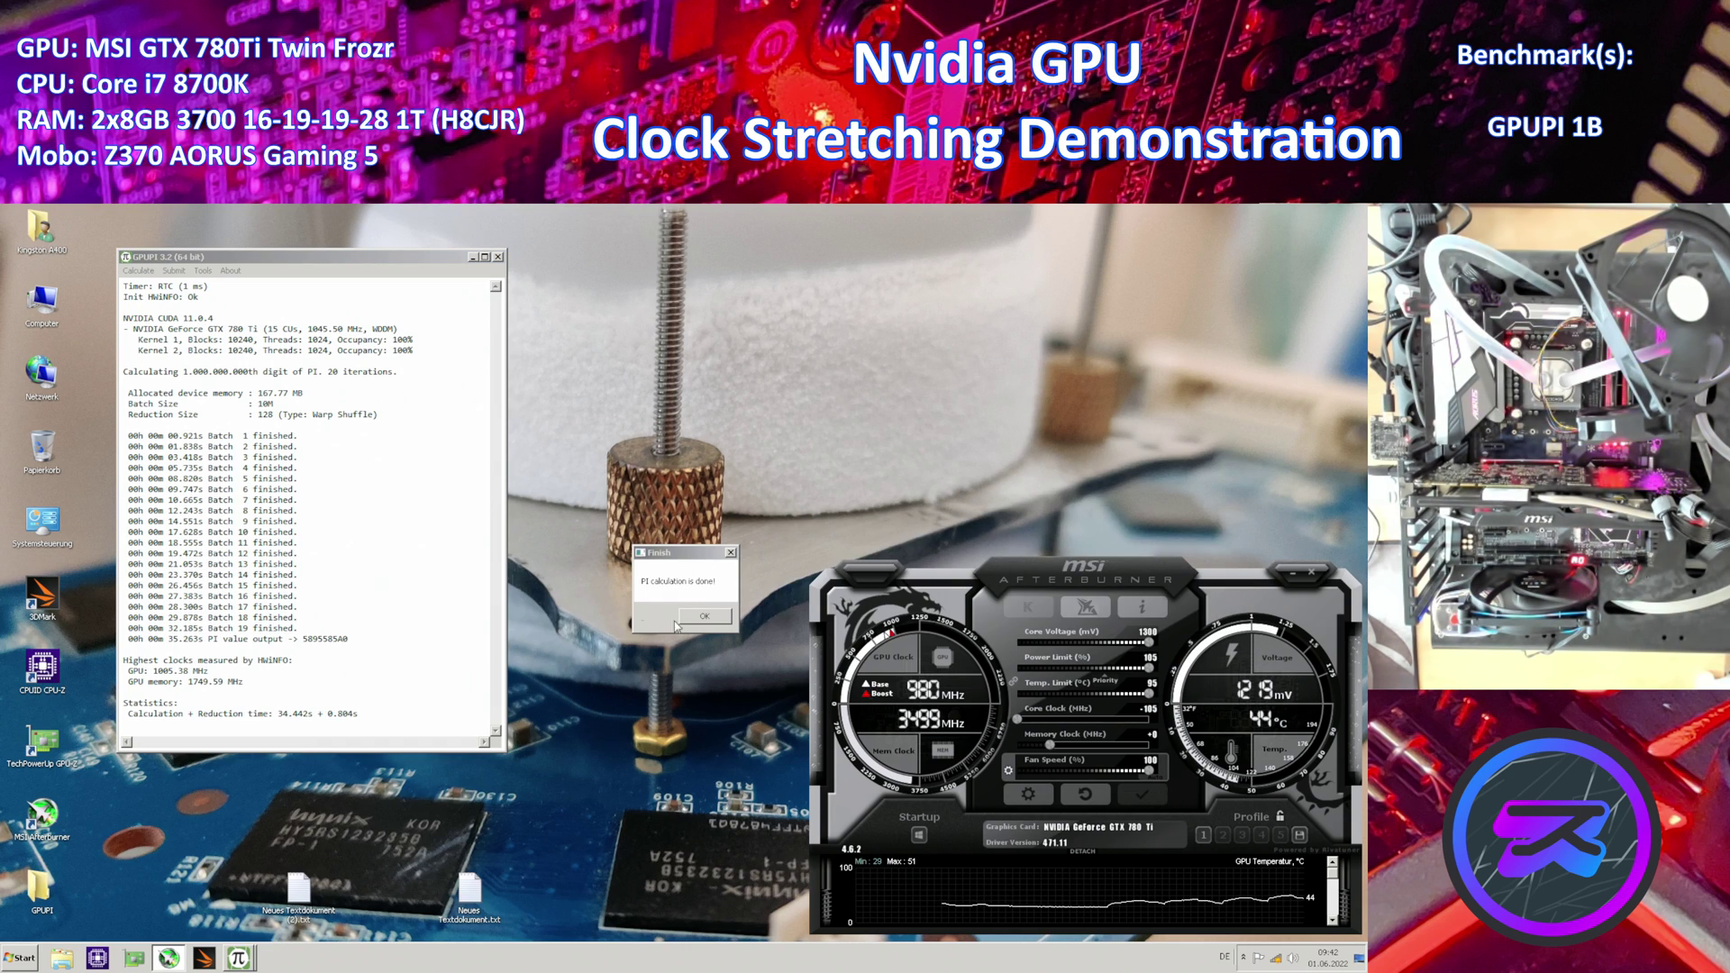
click(704, 616)
click(138, 271)
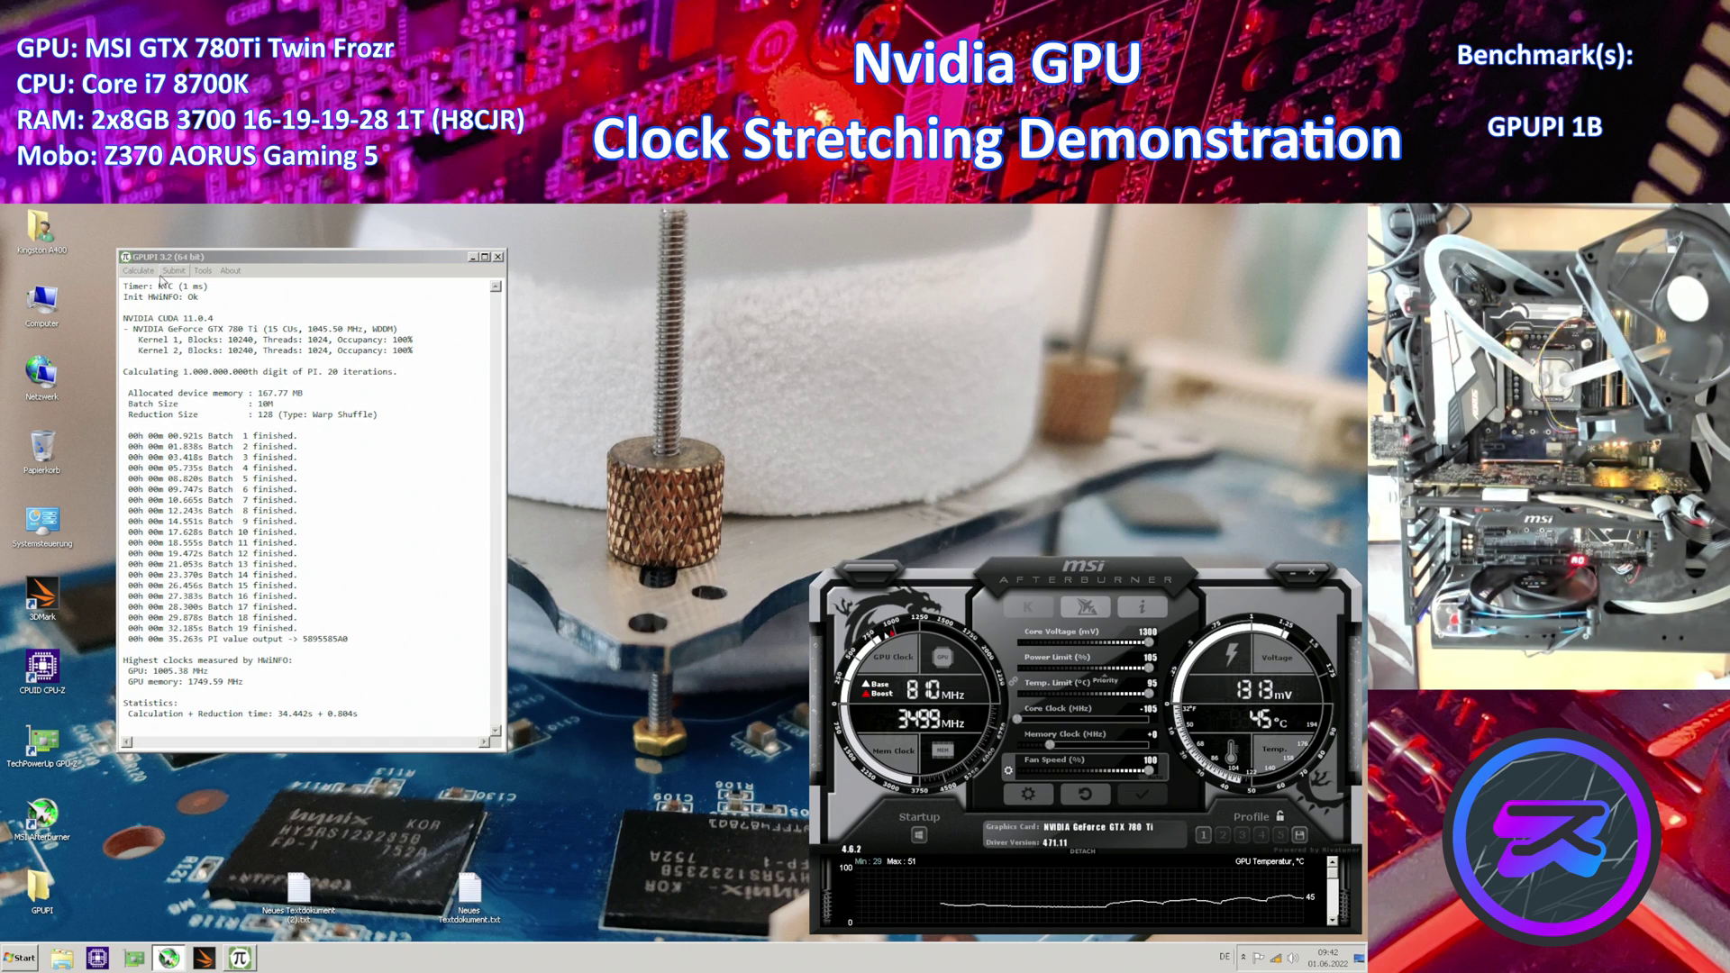
click(153, 283)
click(308, 630)
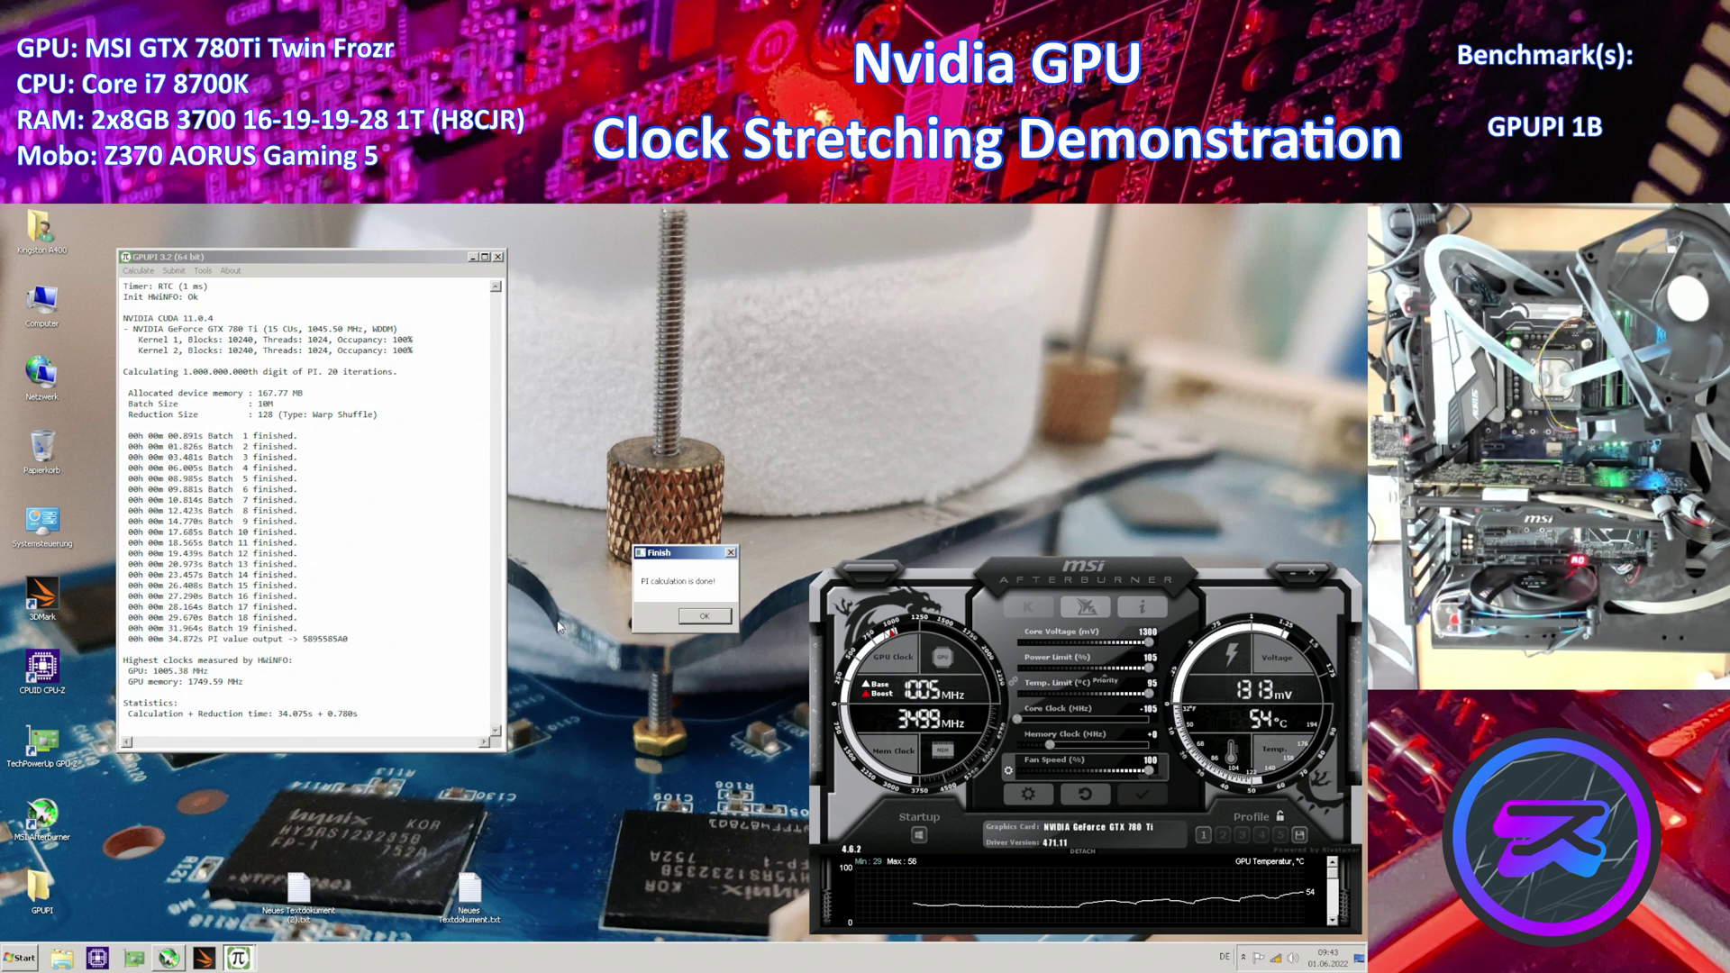
Dismiss GPUPI's finish message, apply a core voltage of 1250 mV in MSI Afterburner and rerun the 1B calculation
click(701, 620)
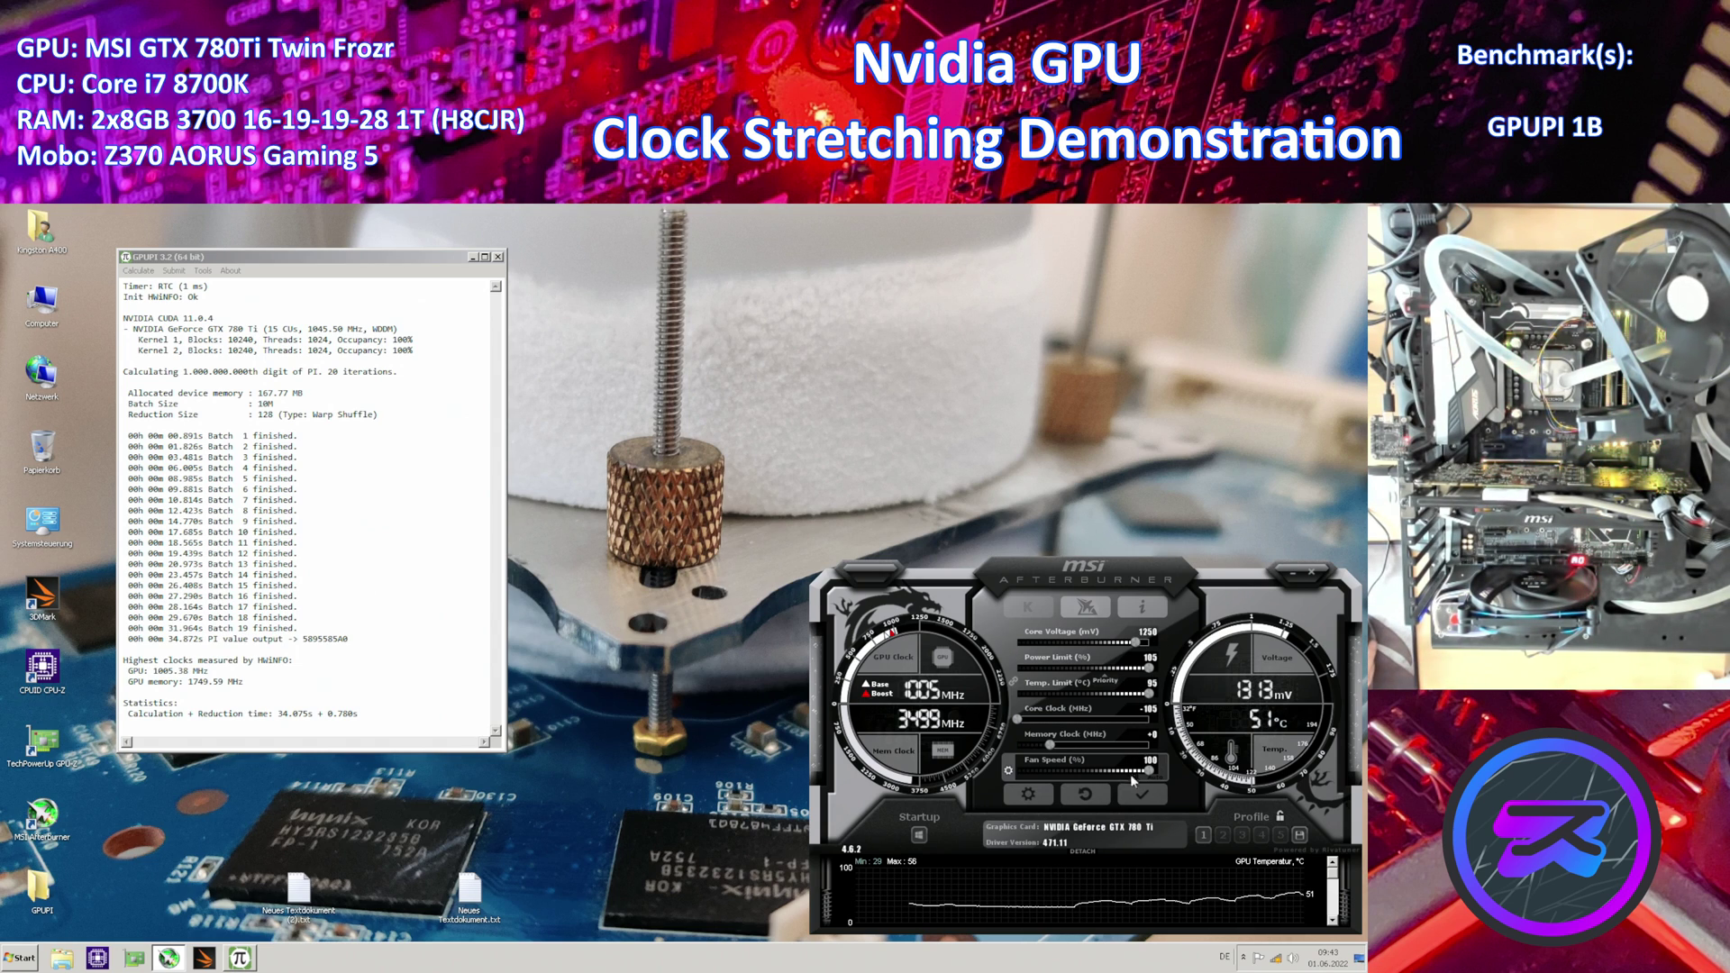
click(138, 270)
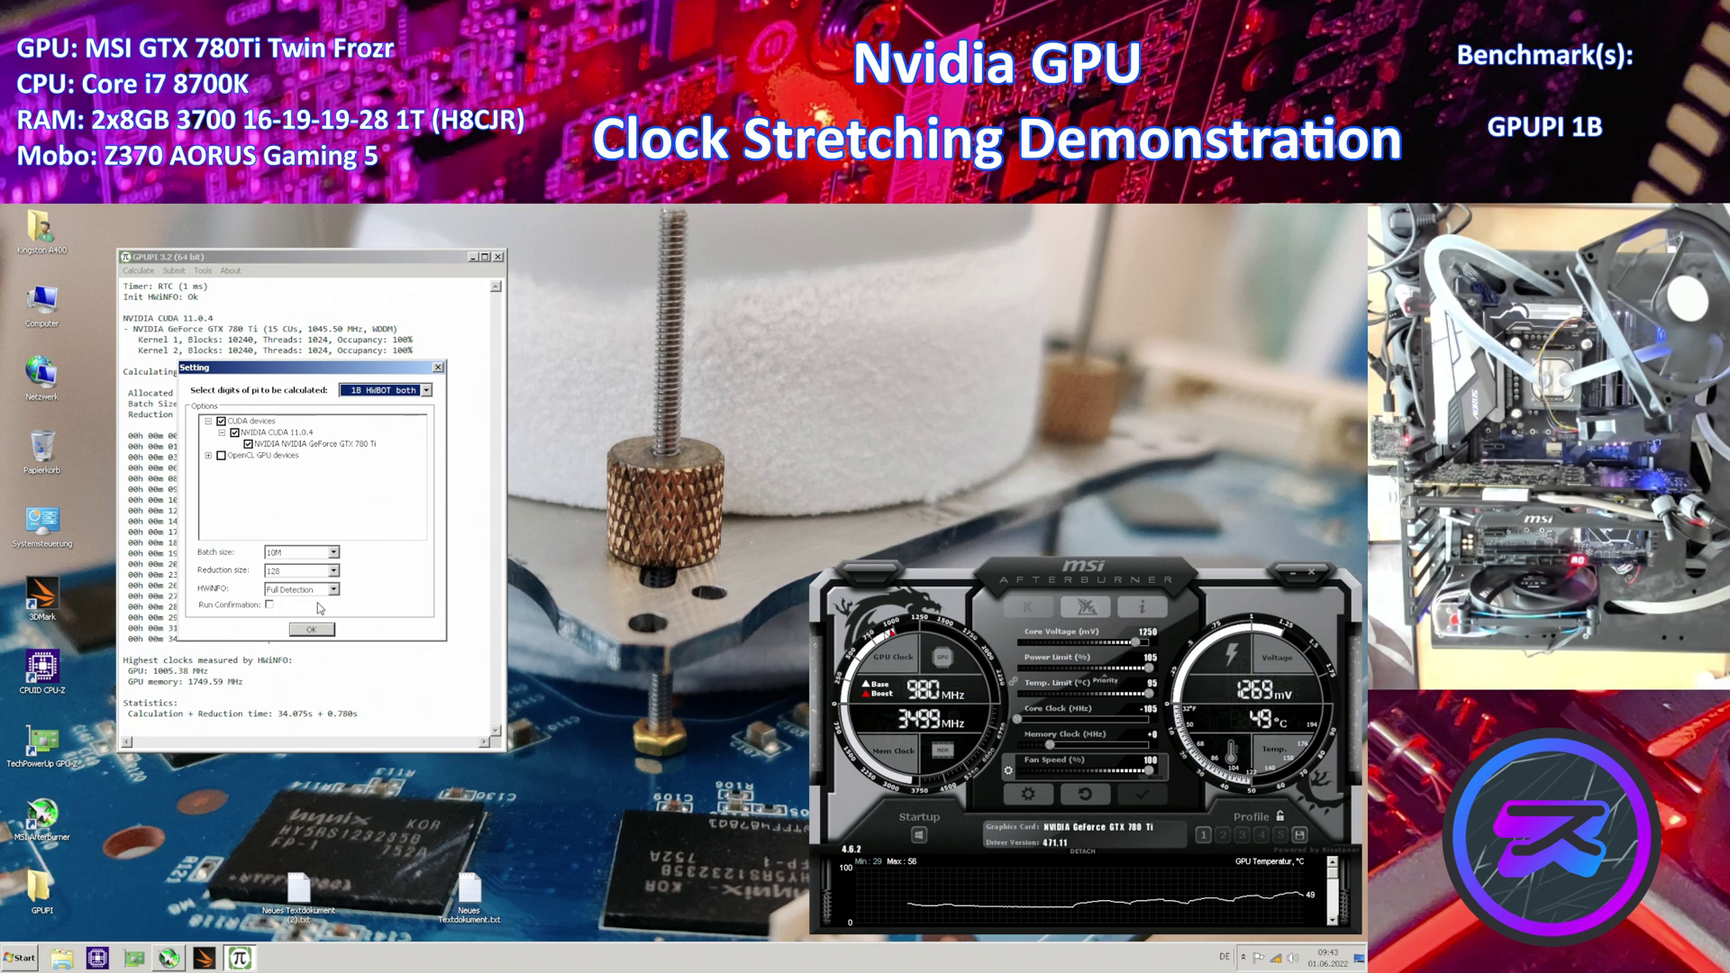
click(323, 630)
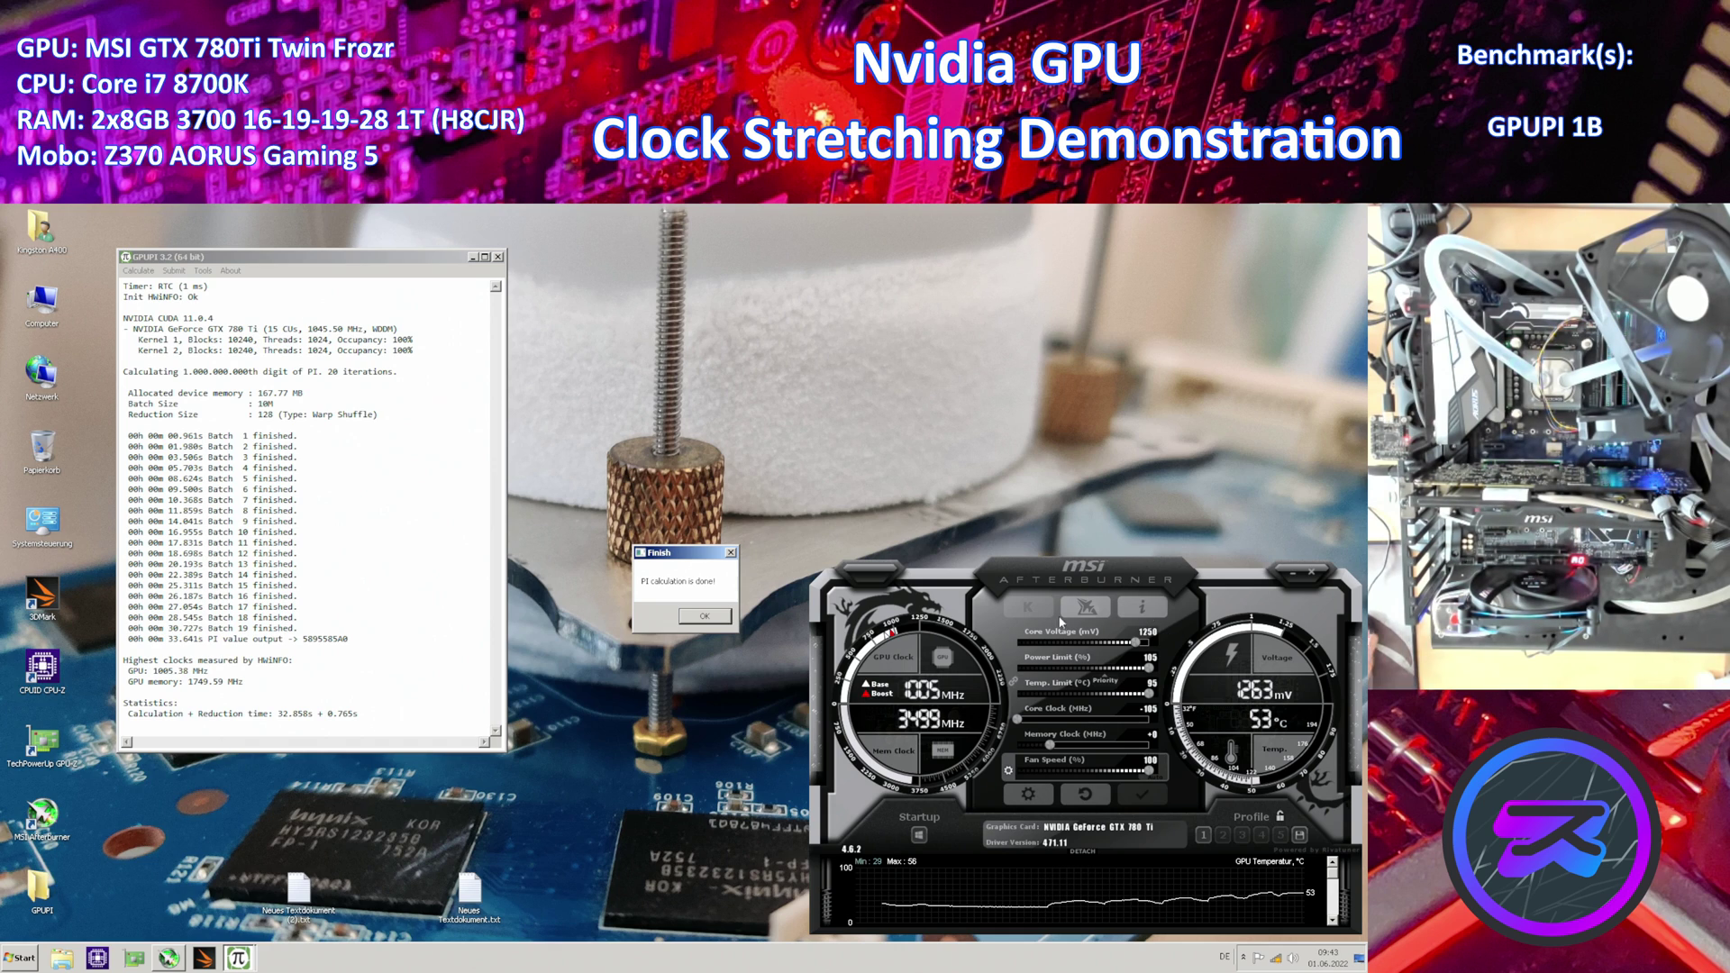
Reopen the results text document, move it clear of MSI Afterburner, add the line "1250 33.641" and save it
double_click(297, 890)
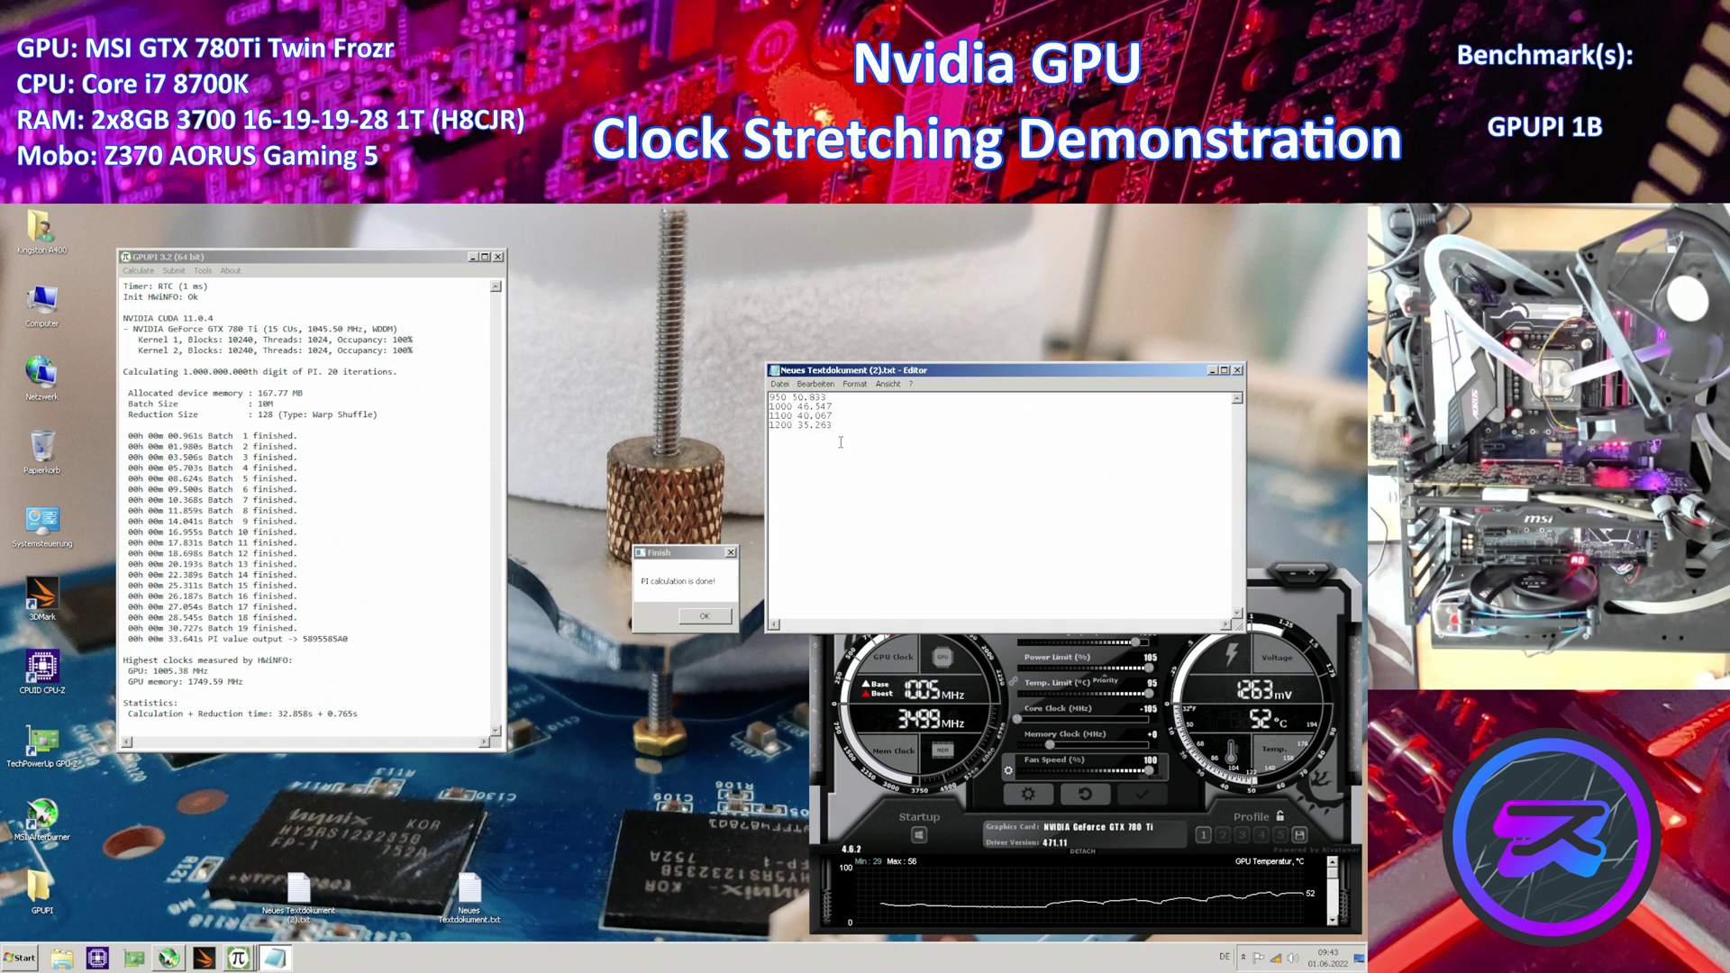
click(851, 432)
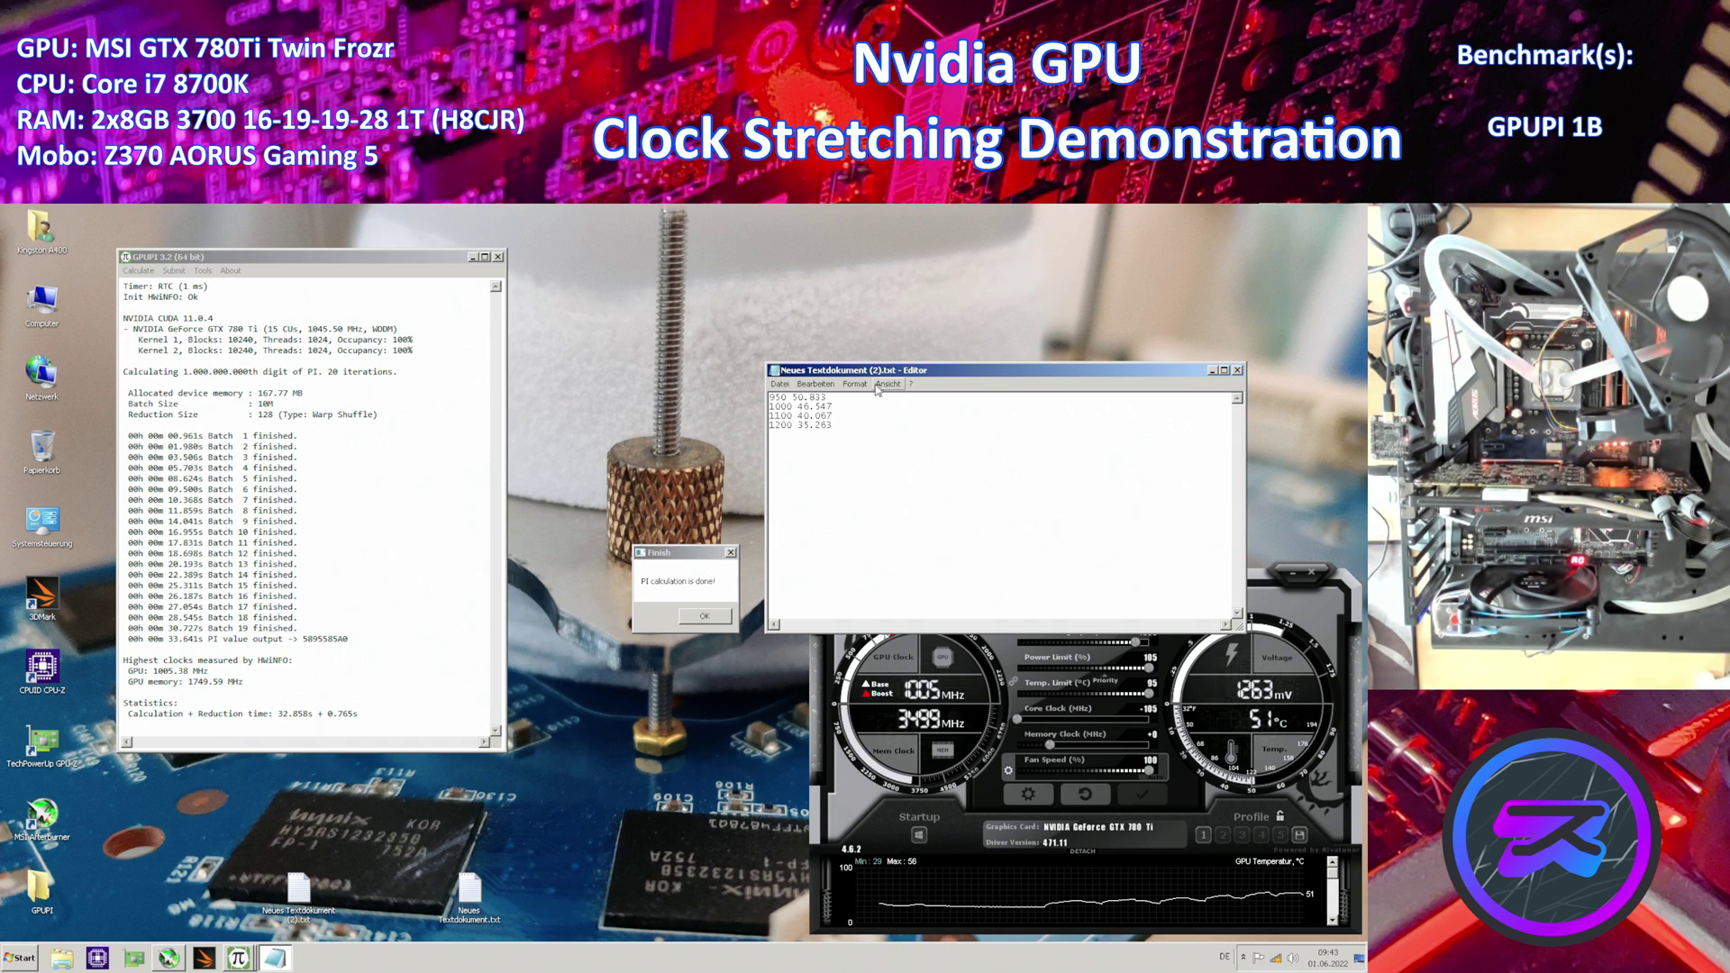
drag(887, 370, 871, 299)
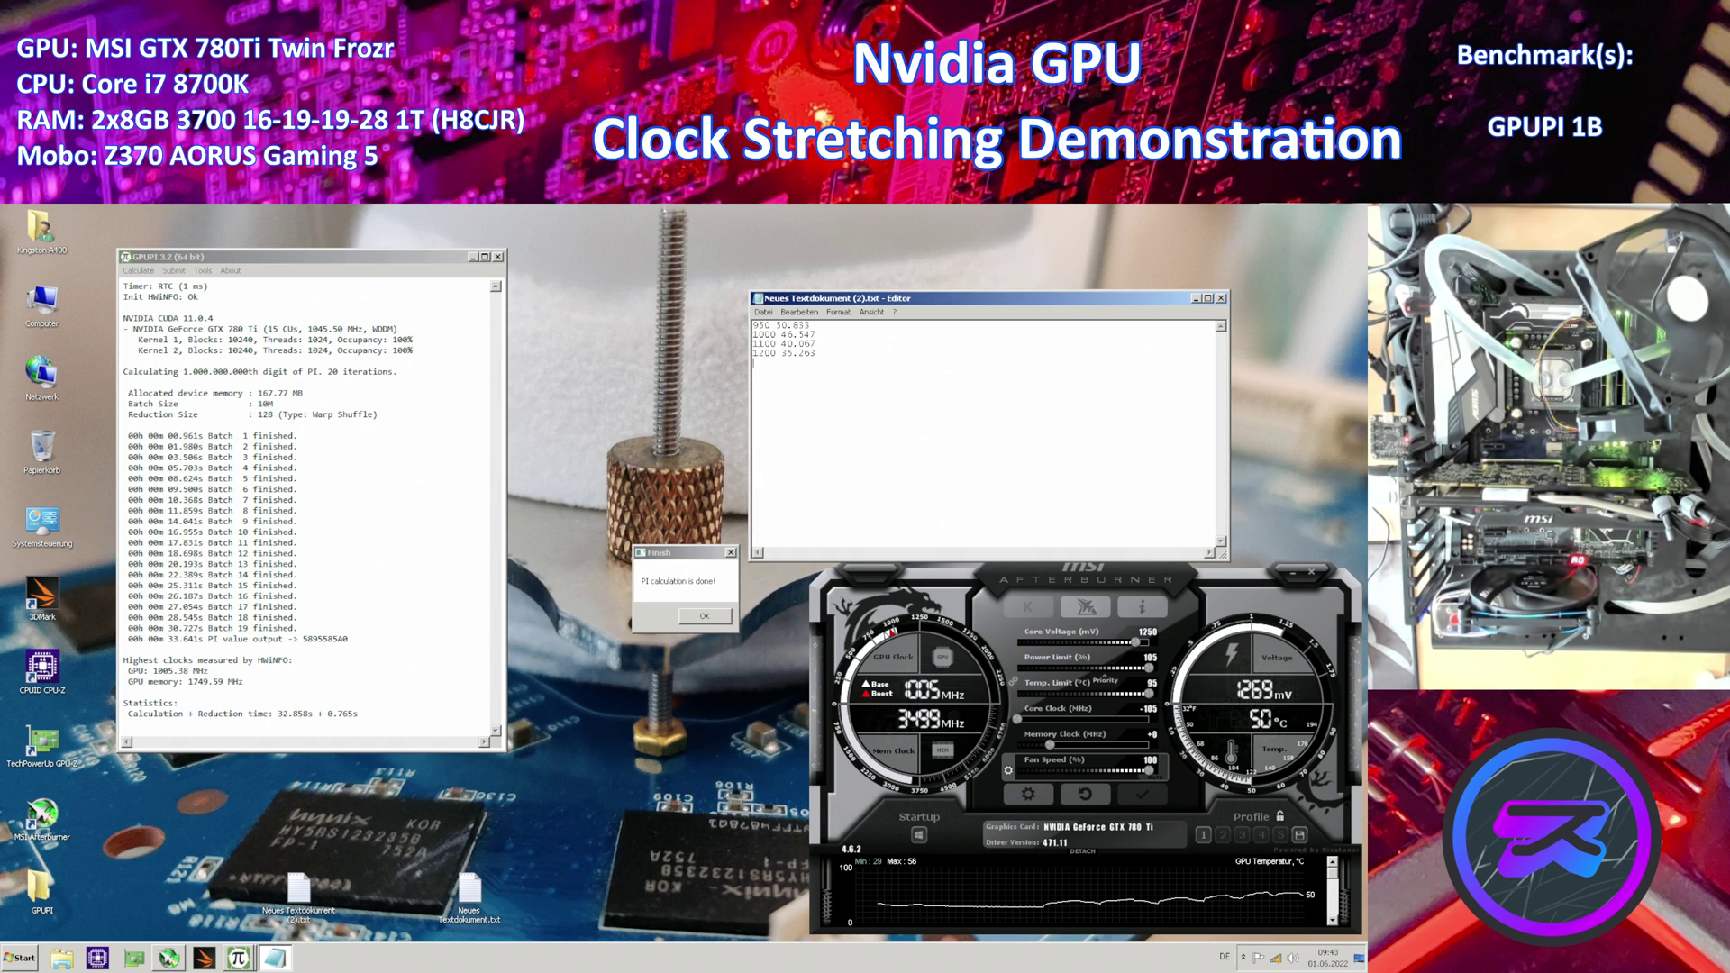
text(1250)
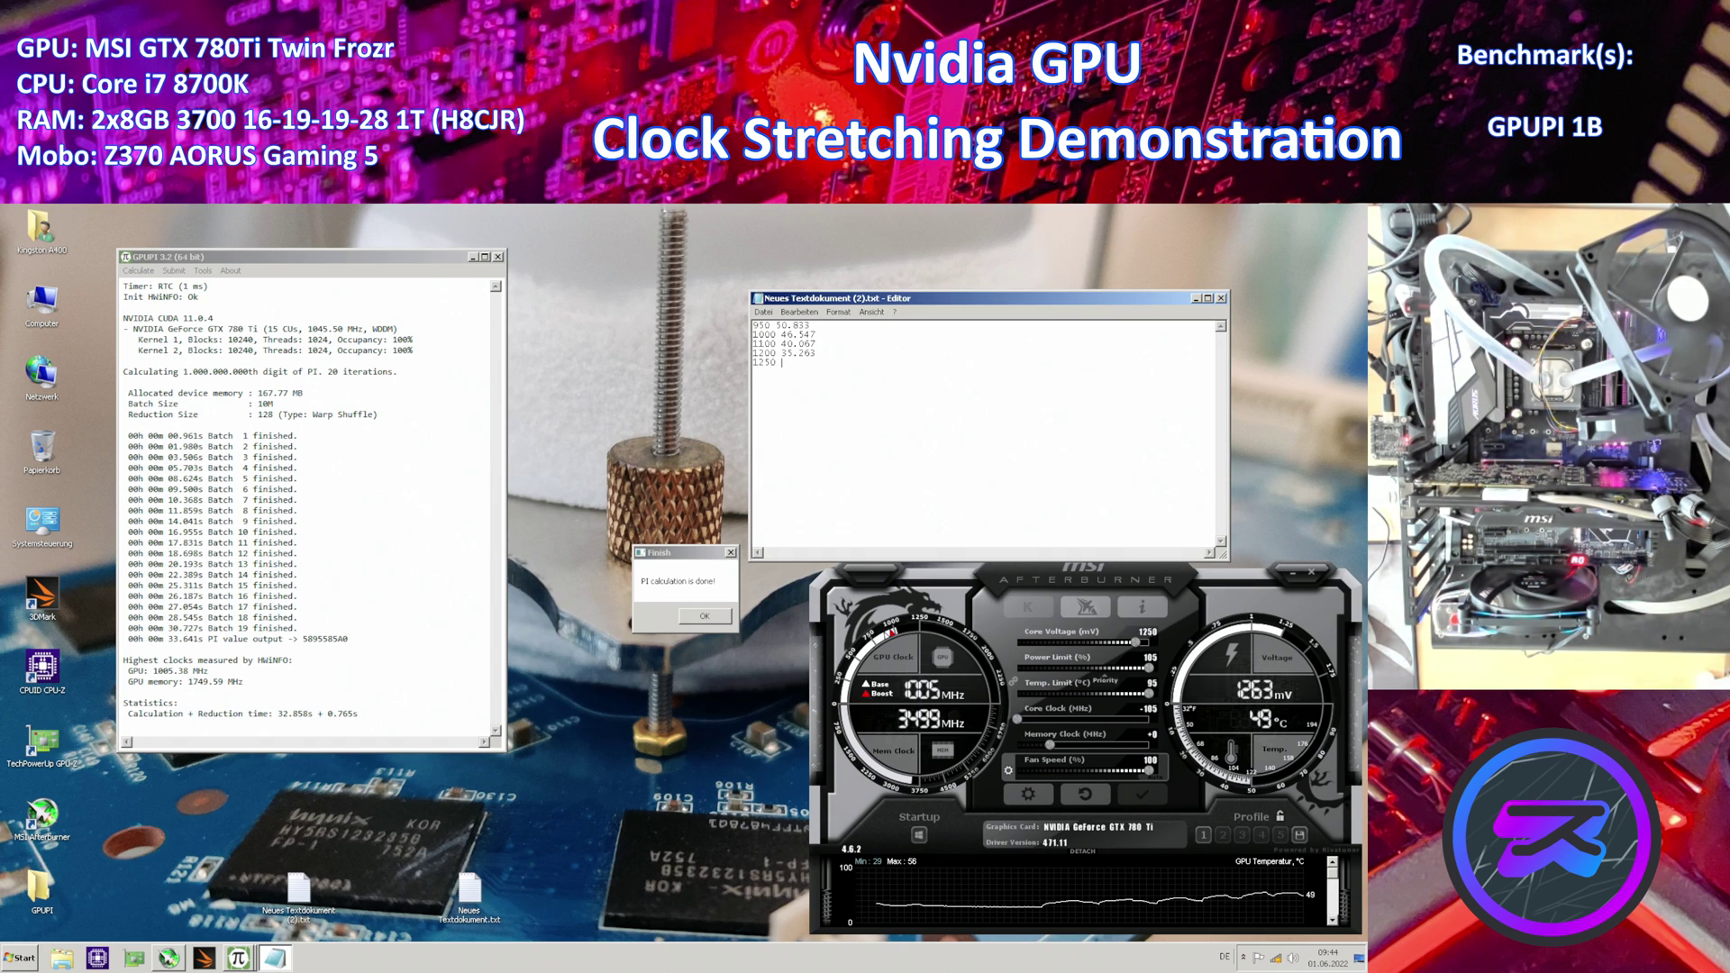
text( 33)
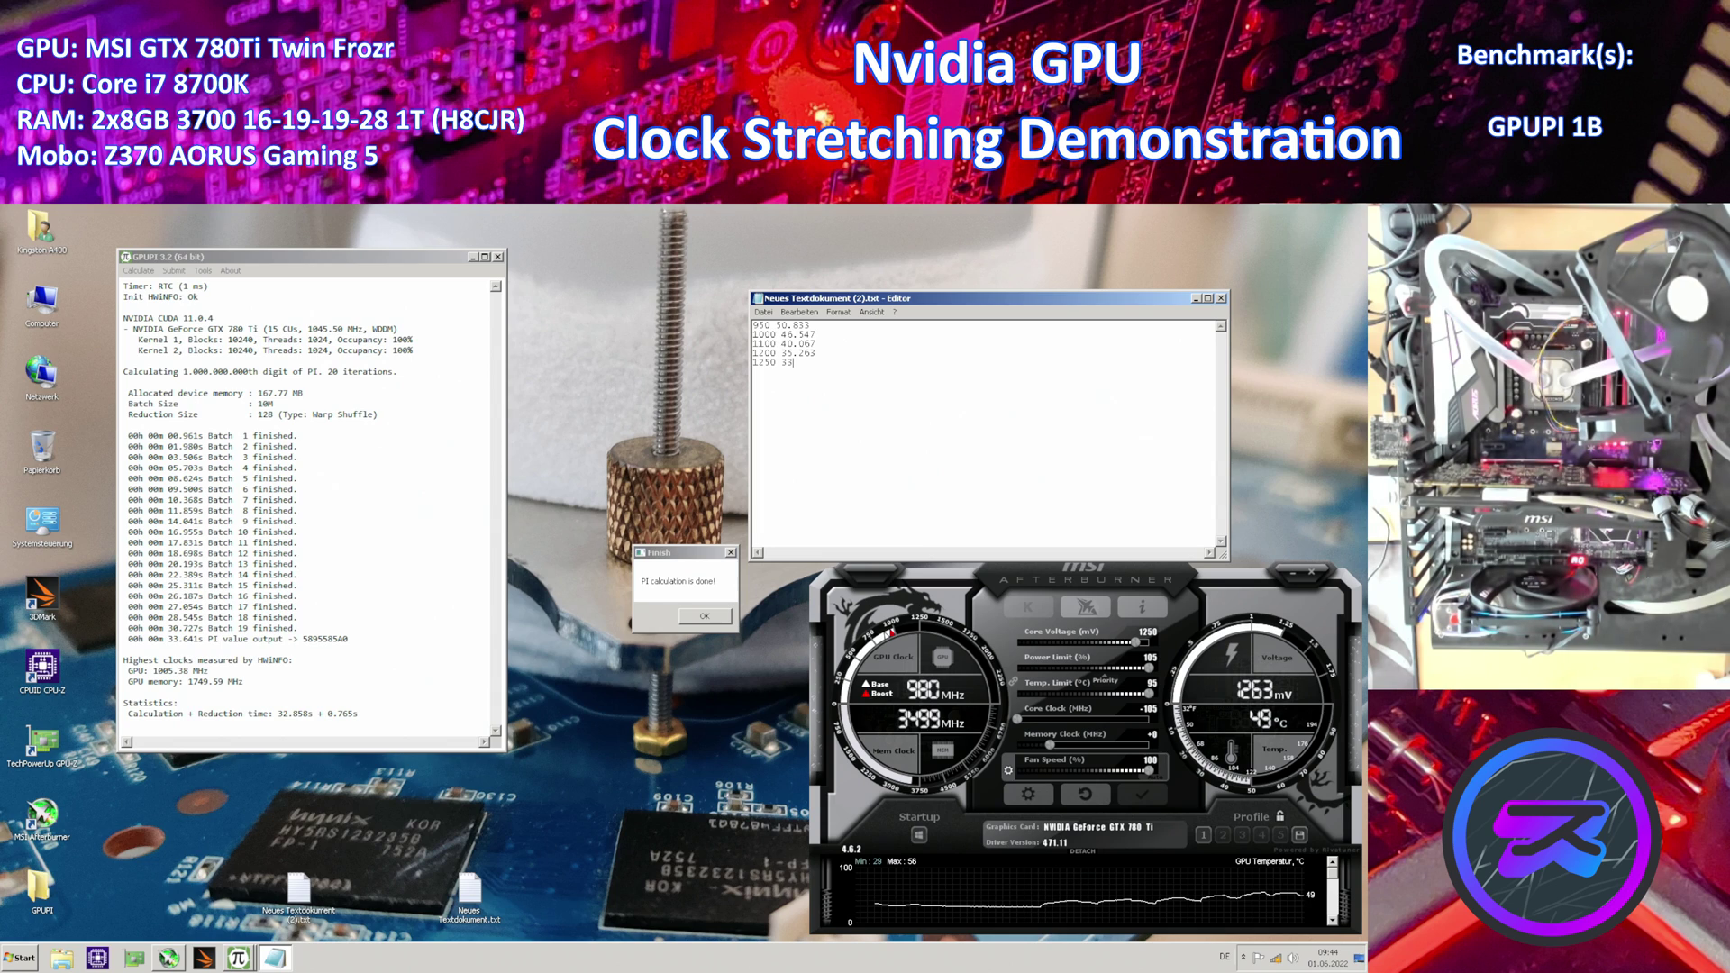
text(.641)
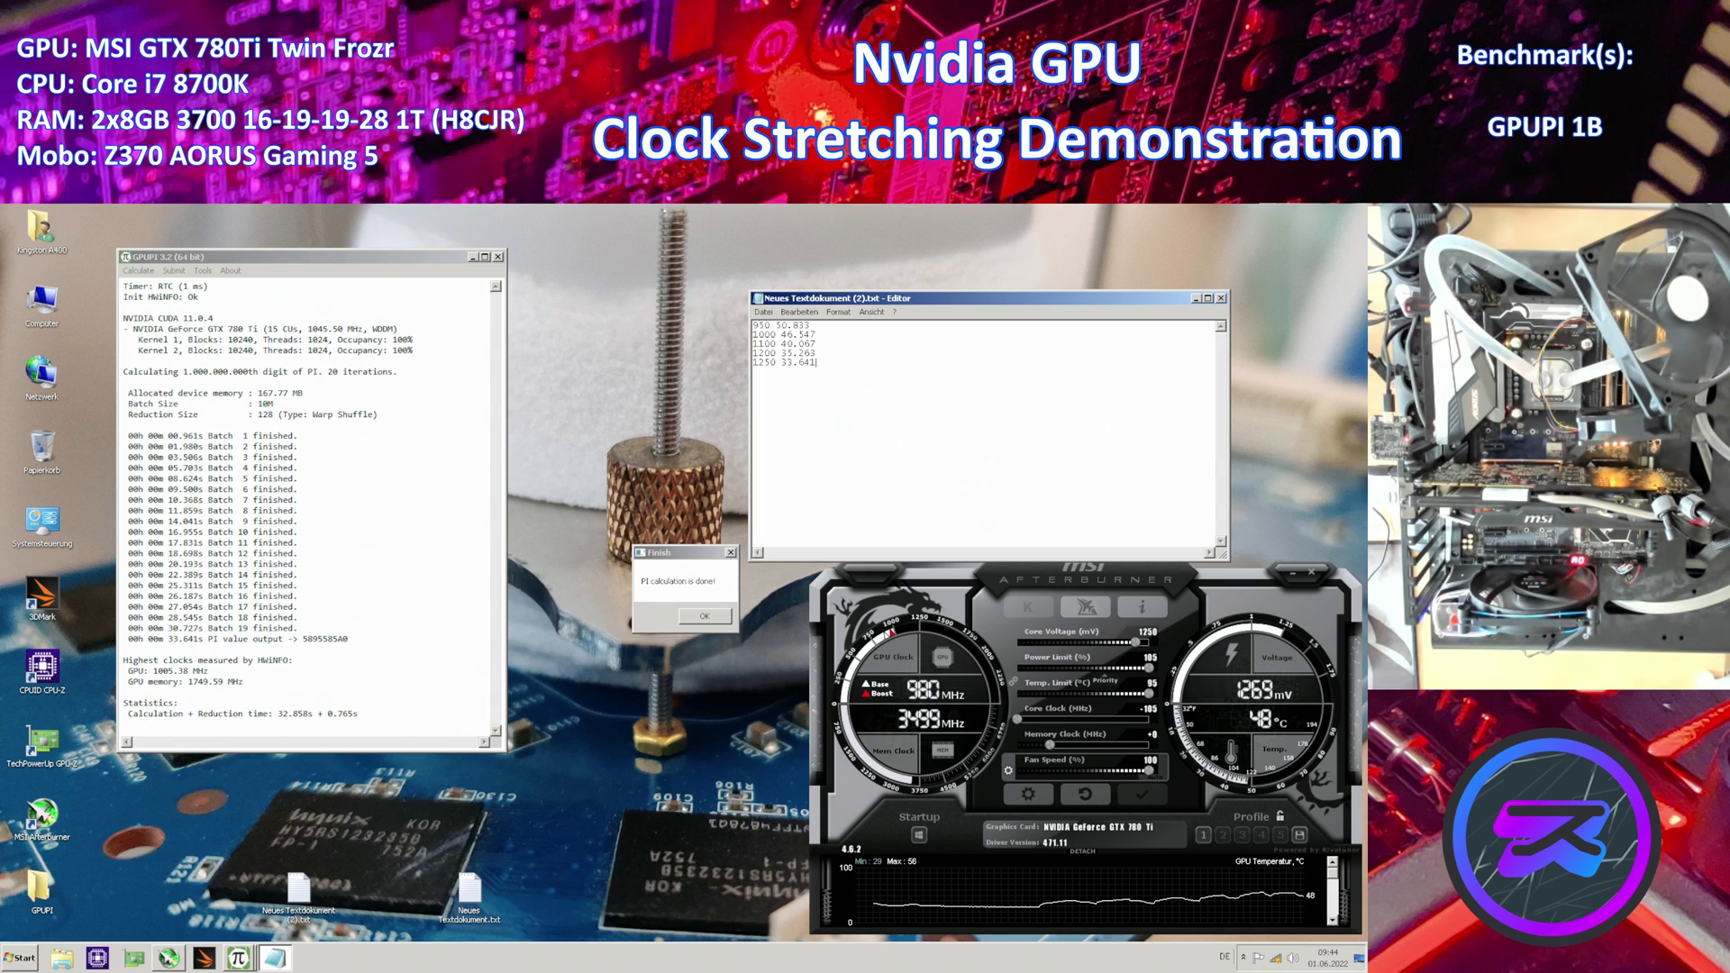
click(759, 312)
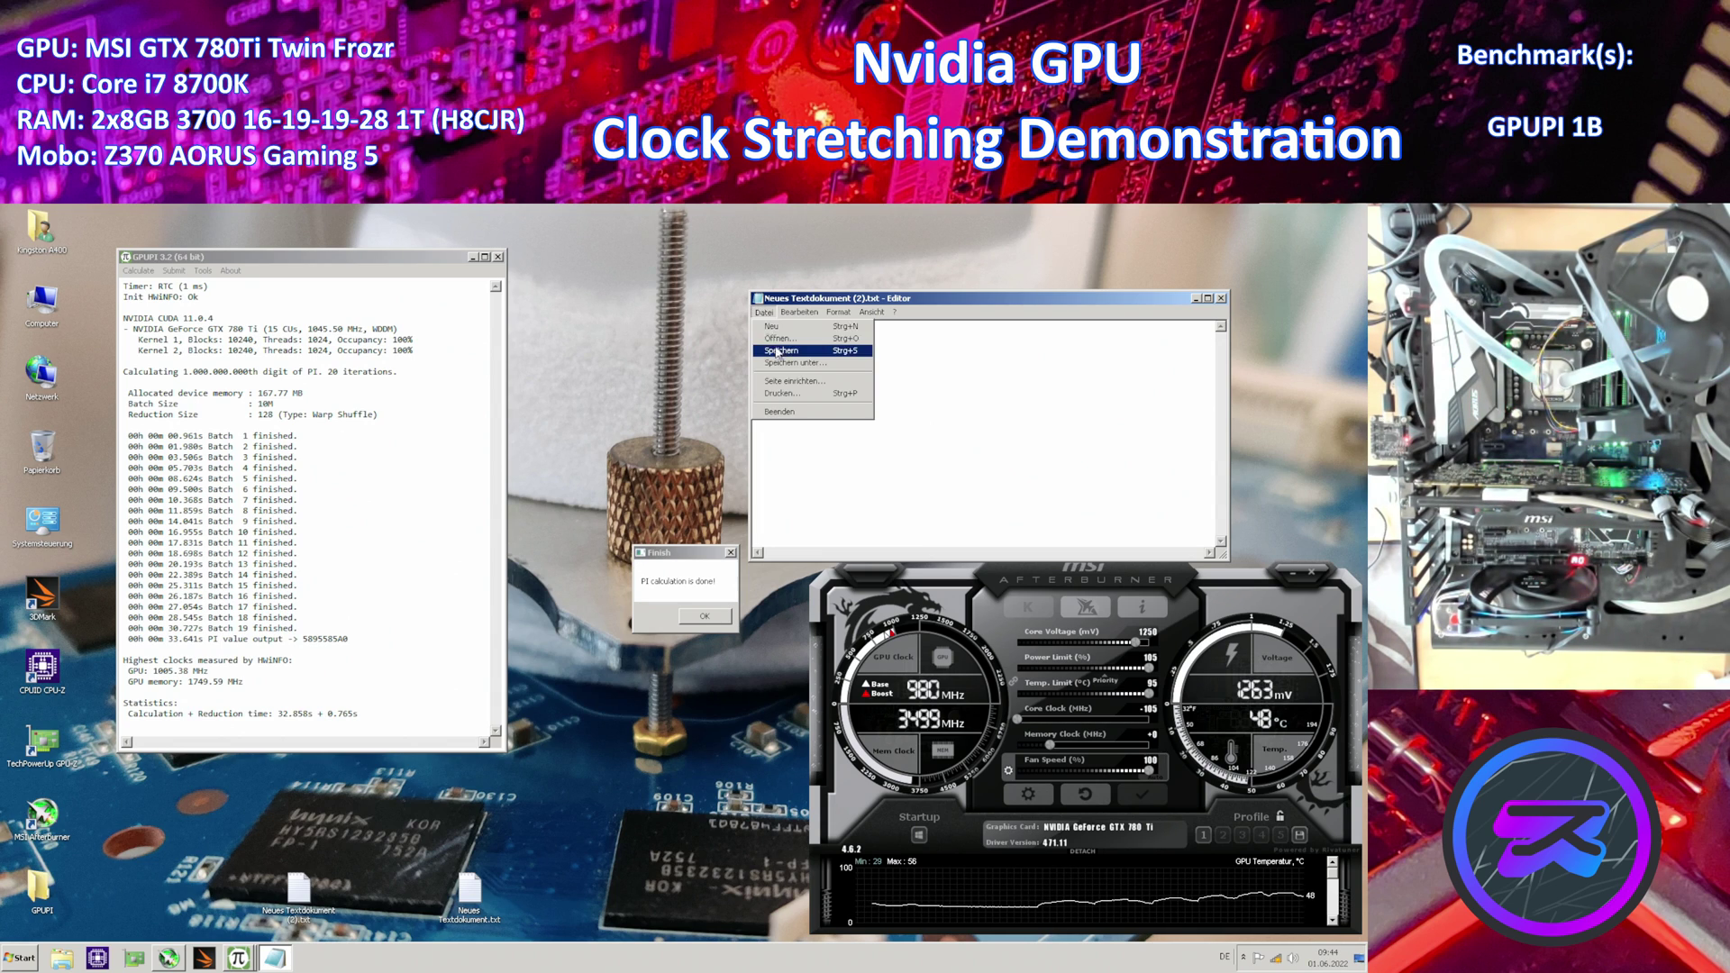
click(759, 312)
Dismiss GPUPI's finished-calculation message and apply a GPU core voltage of 1200 mV in MSI Afterburner
click(704, 618)
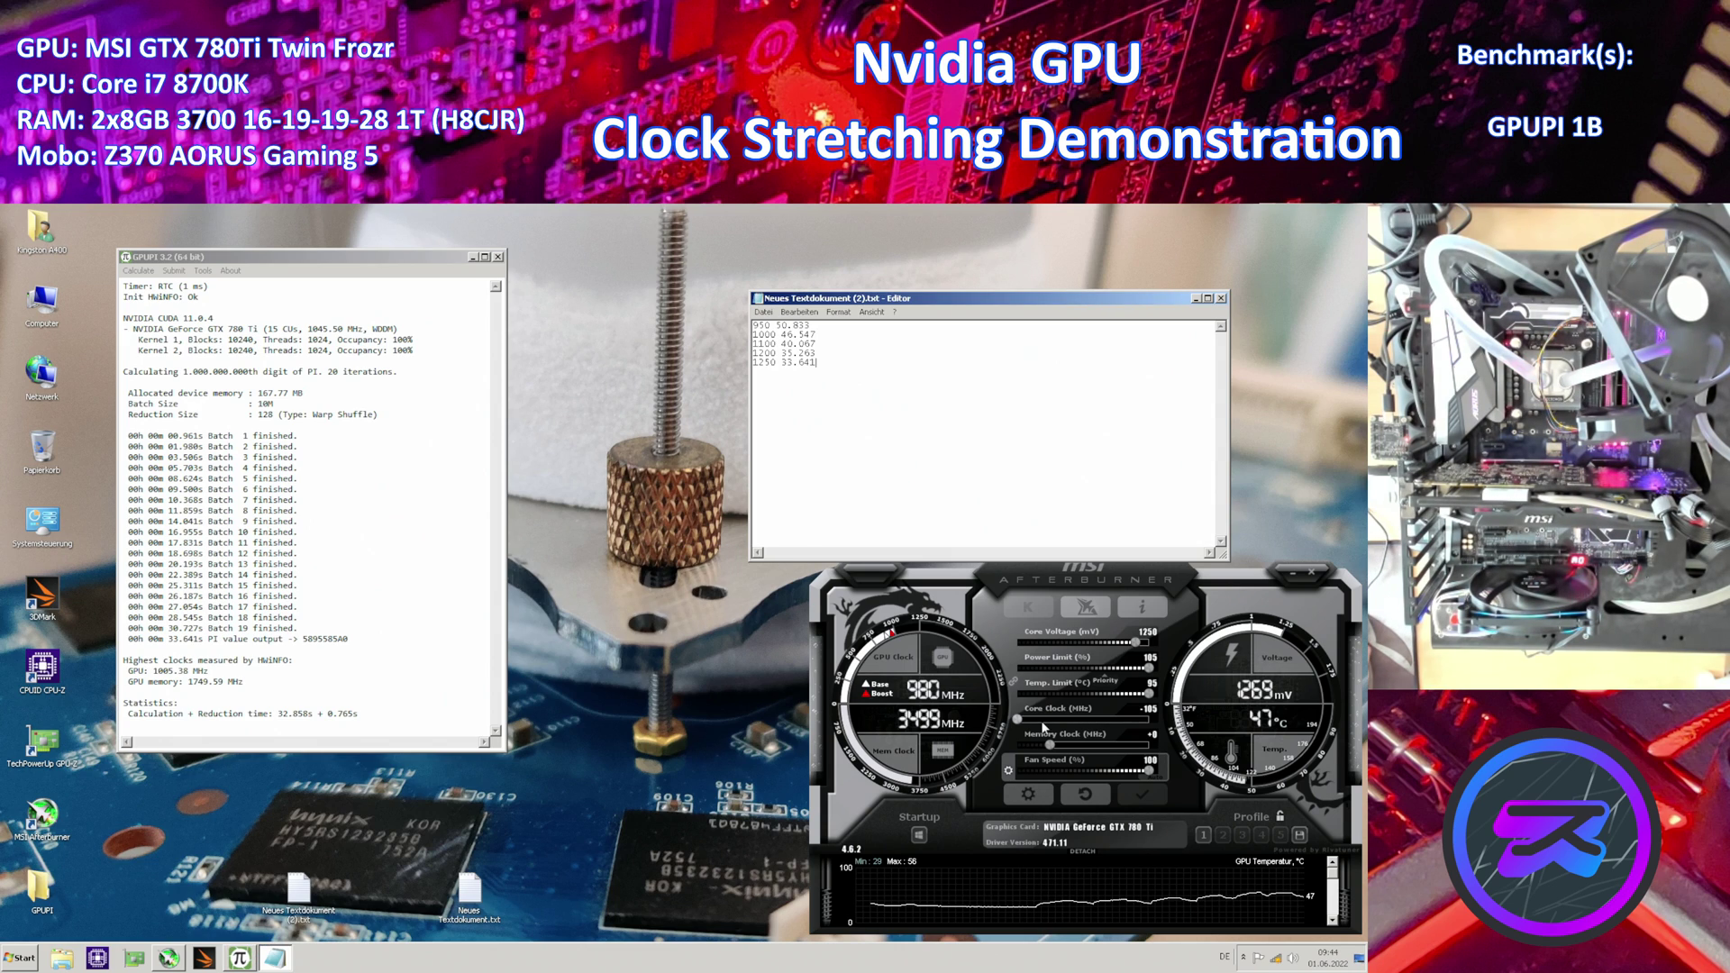
click(1148, 635)
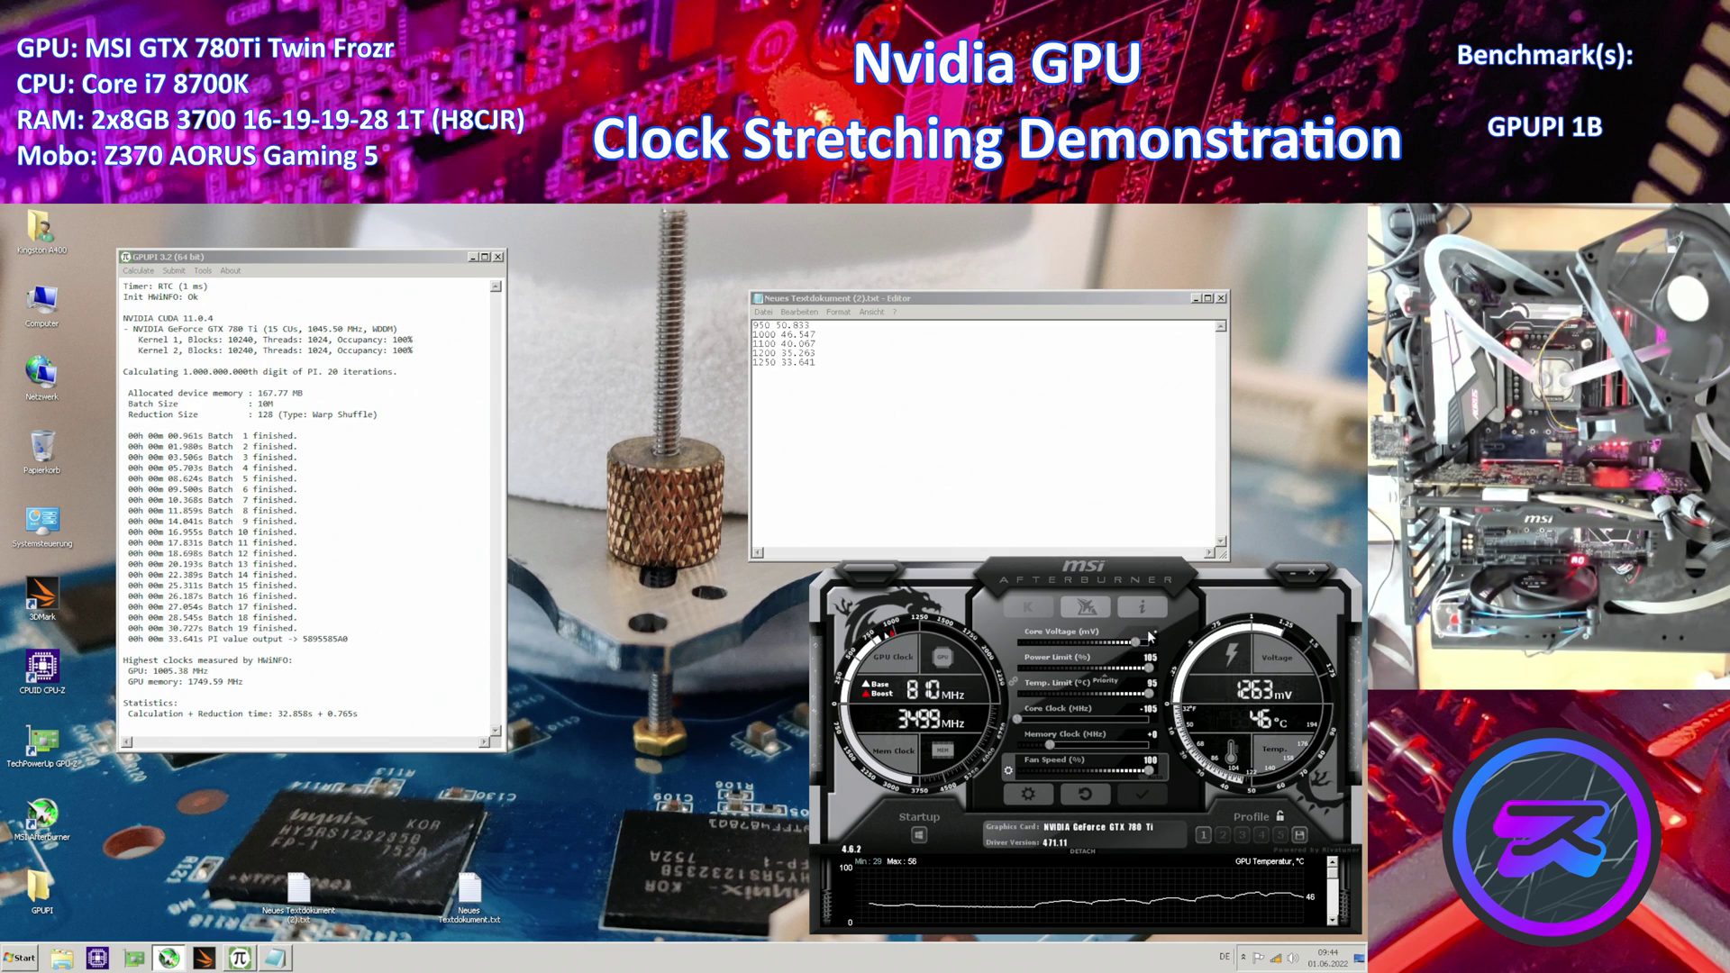
click(1143, 796)
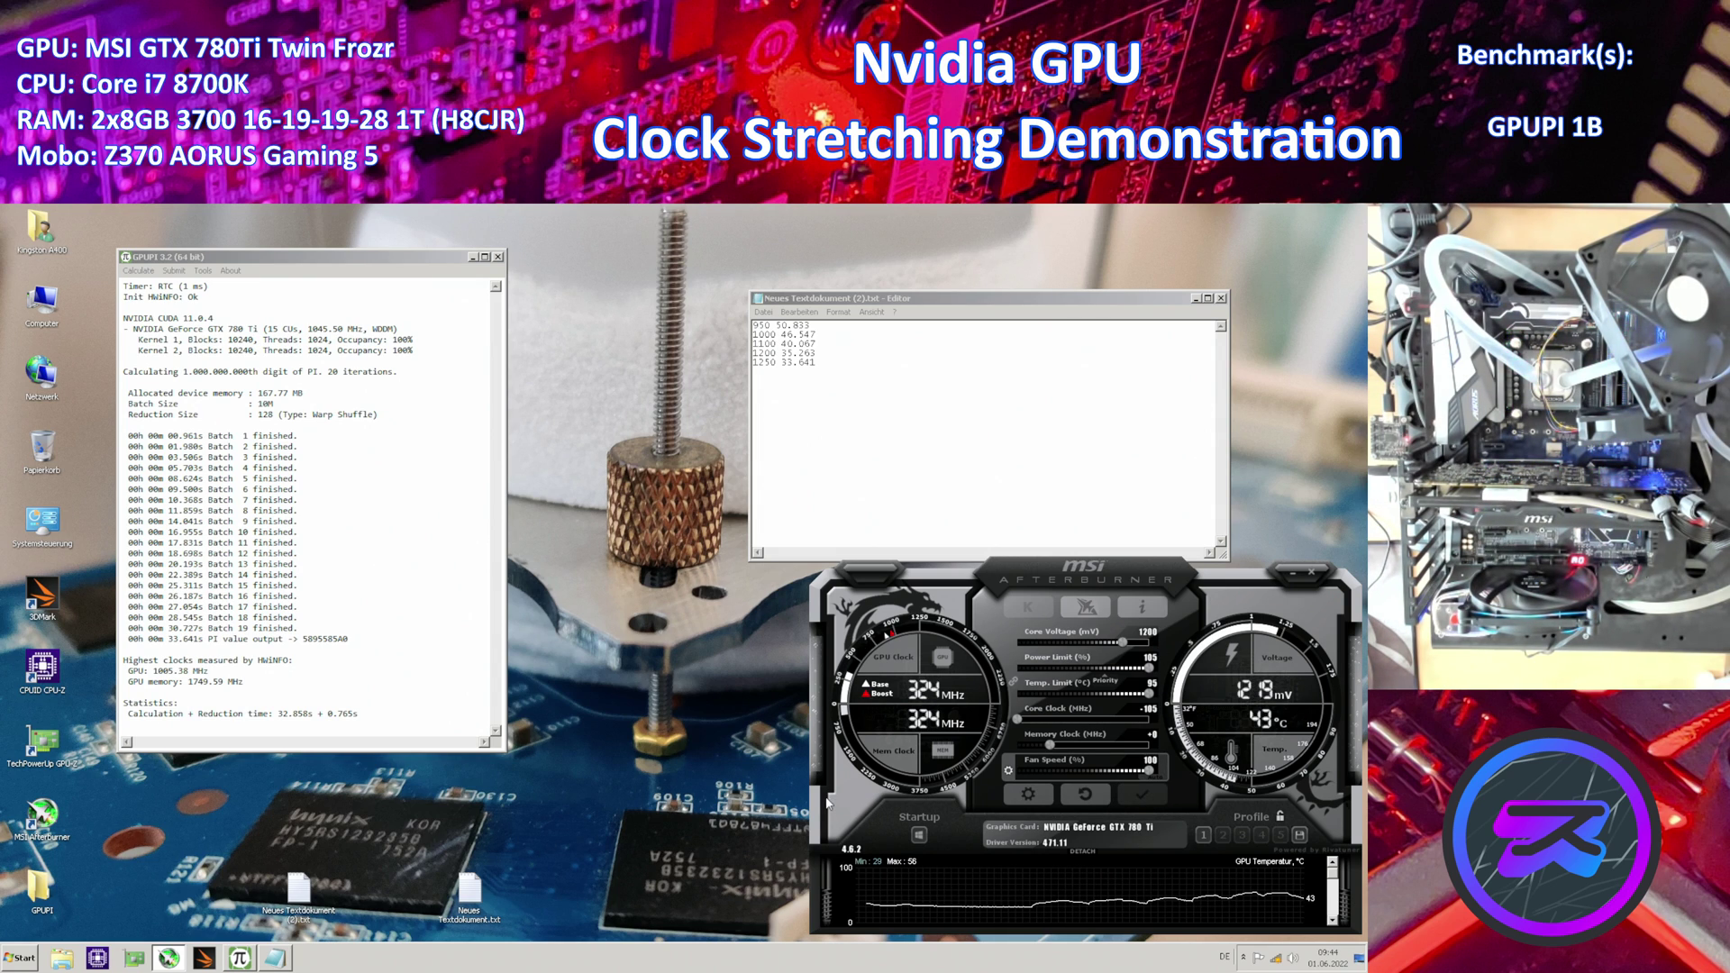
Reposition the results document window beside the GPUPI output, clear of MSI Afterburner
drag(950, 298, 756, 434)
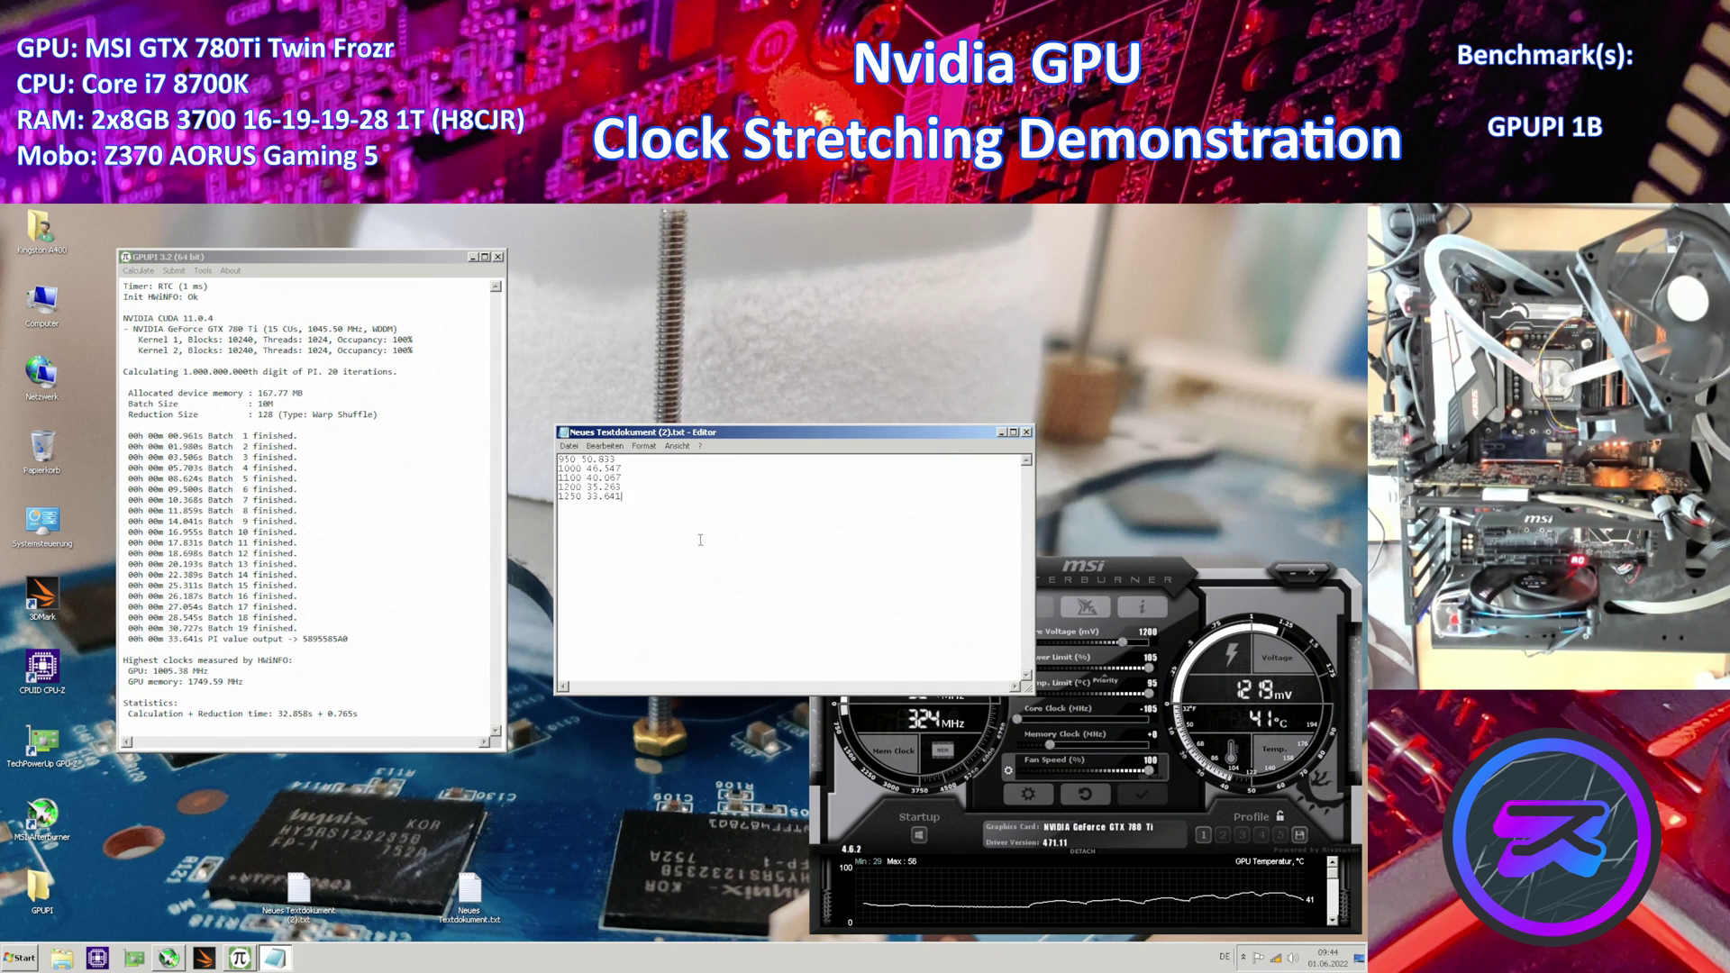
click(648, 505)
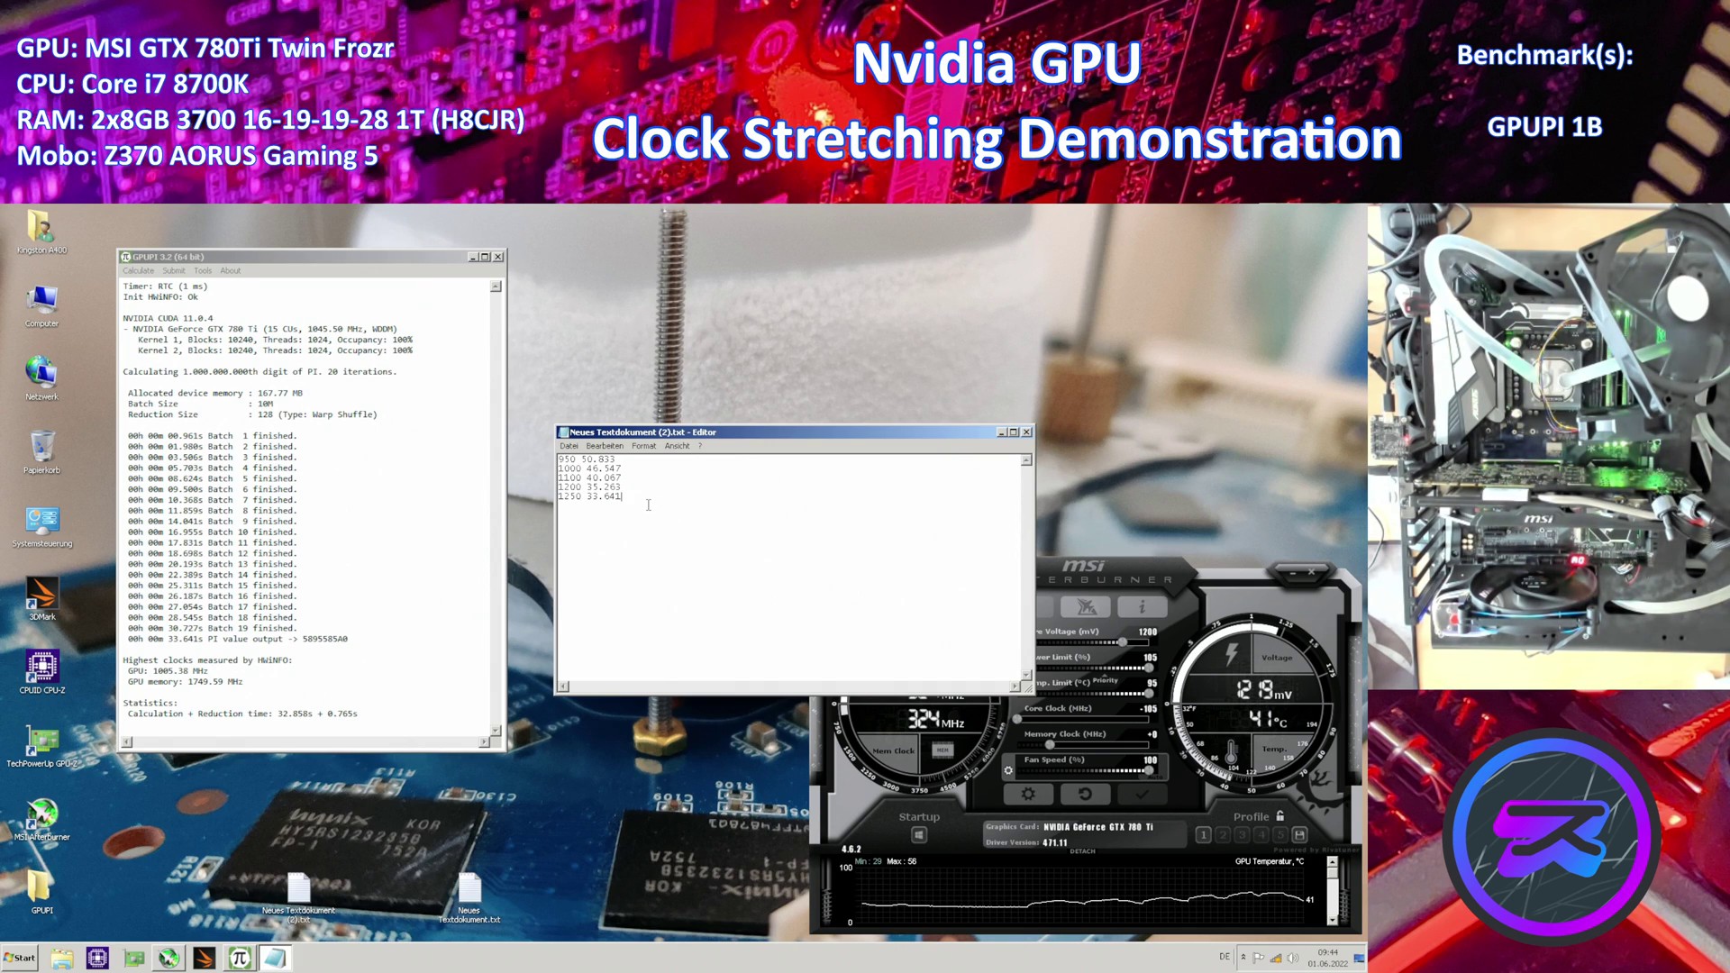
click(677, 446)
click(677, 446)
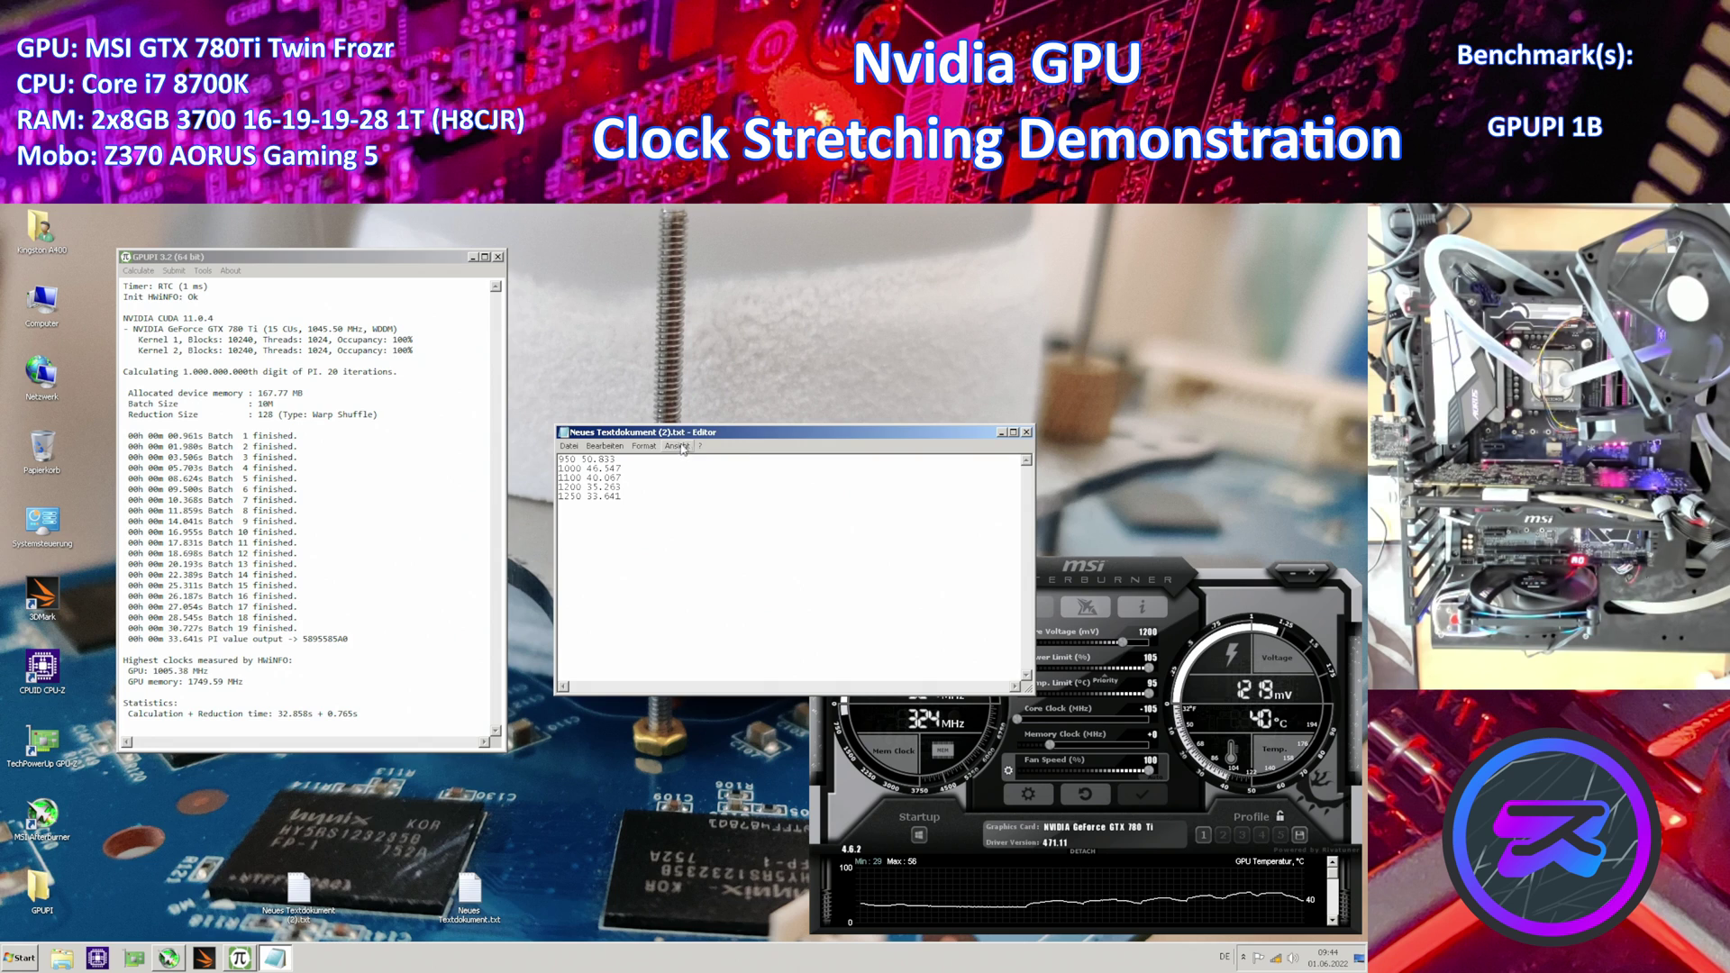
drag(702, 433, 691, 298)
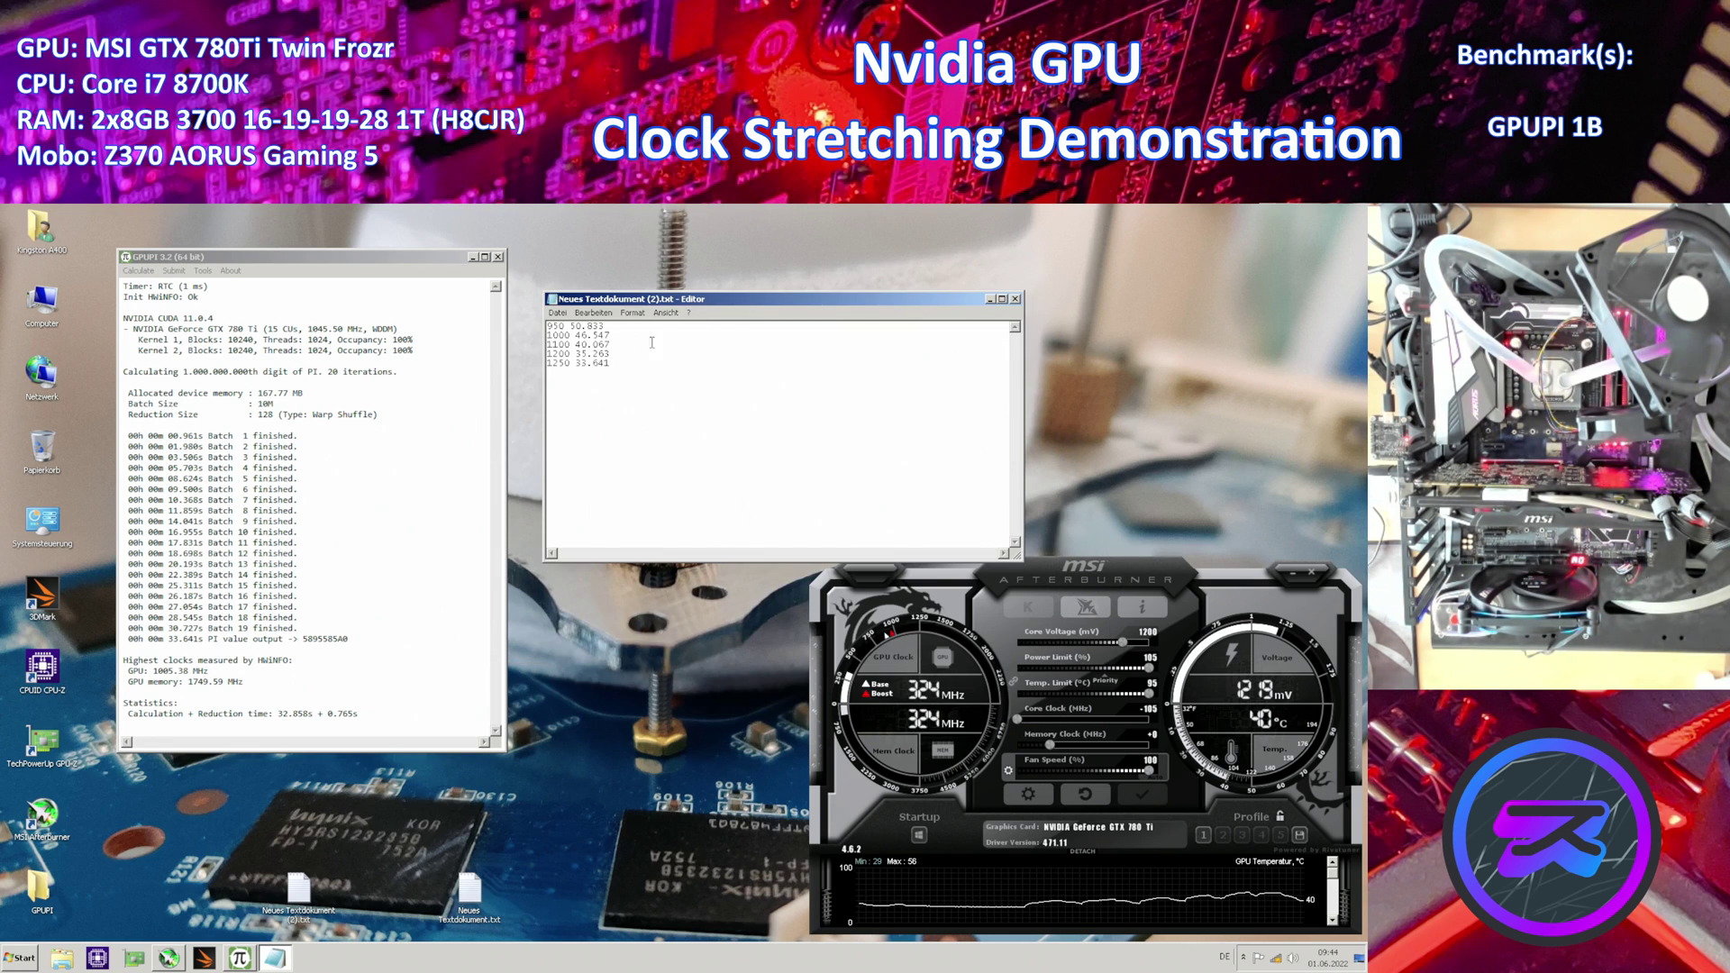
key(ctrl+a)
click(1004, 689)
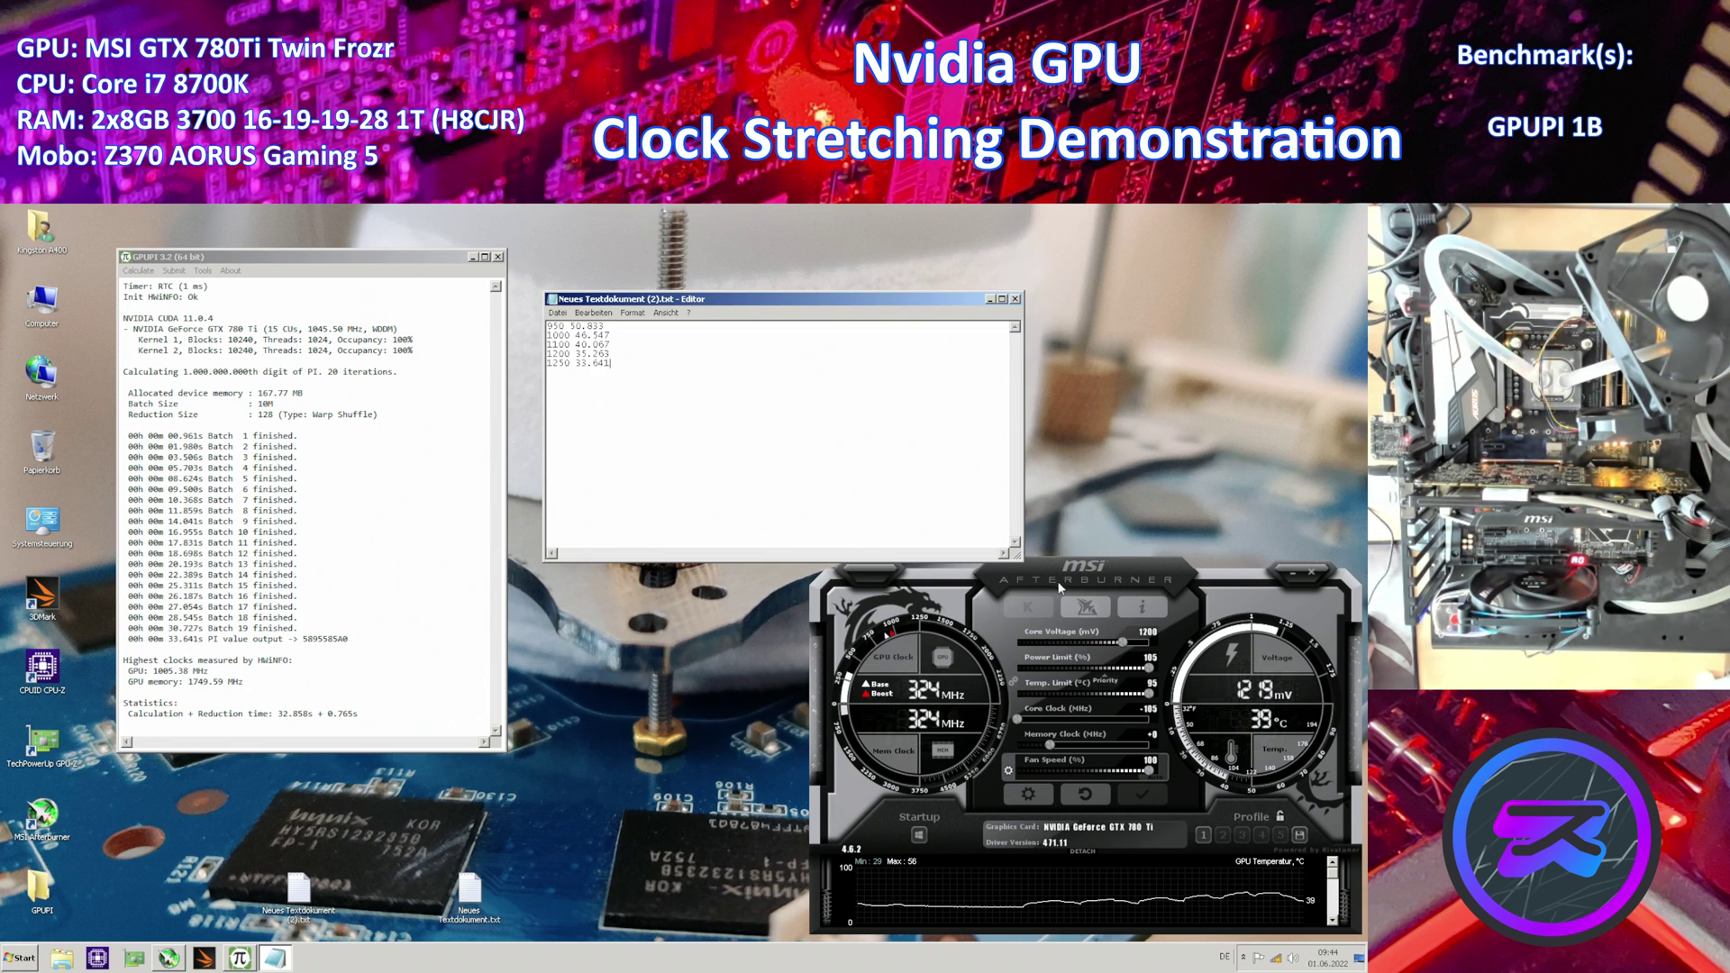
drag(739, 305, 727, 283)
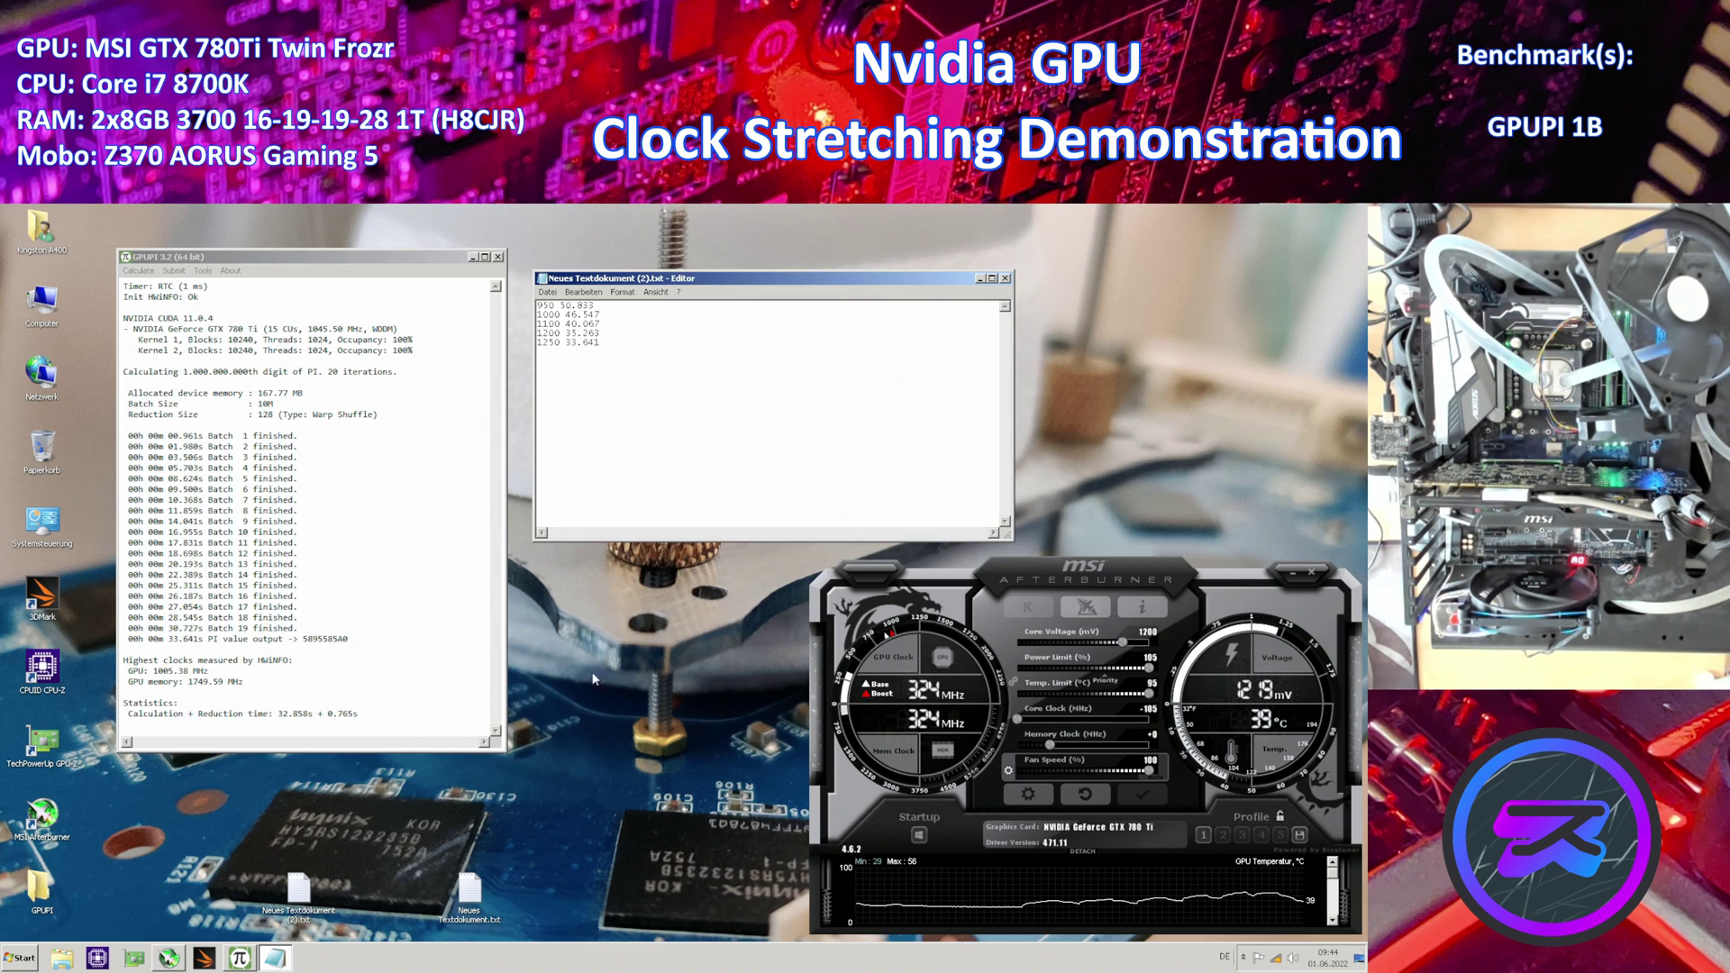
Open the Windows calculator and enter the 950 mV calculation time, 50.833, as the dividend
click(20, 958)
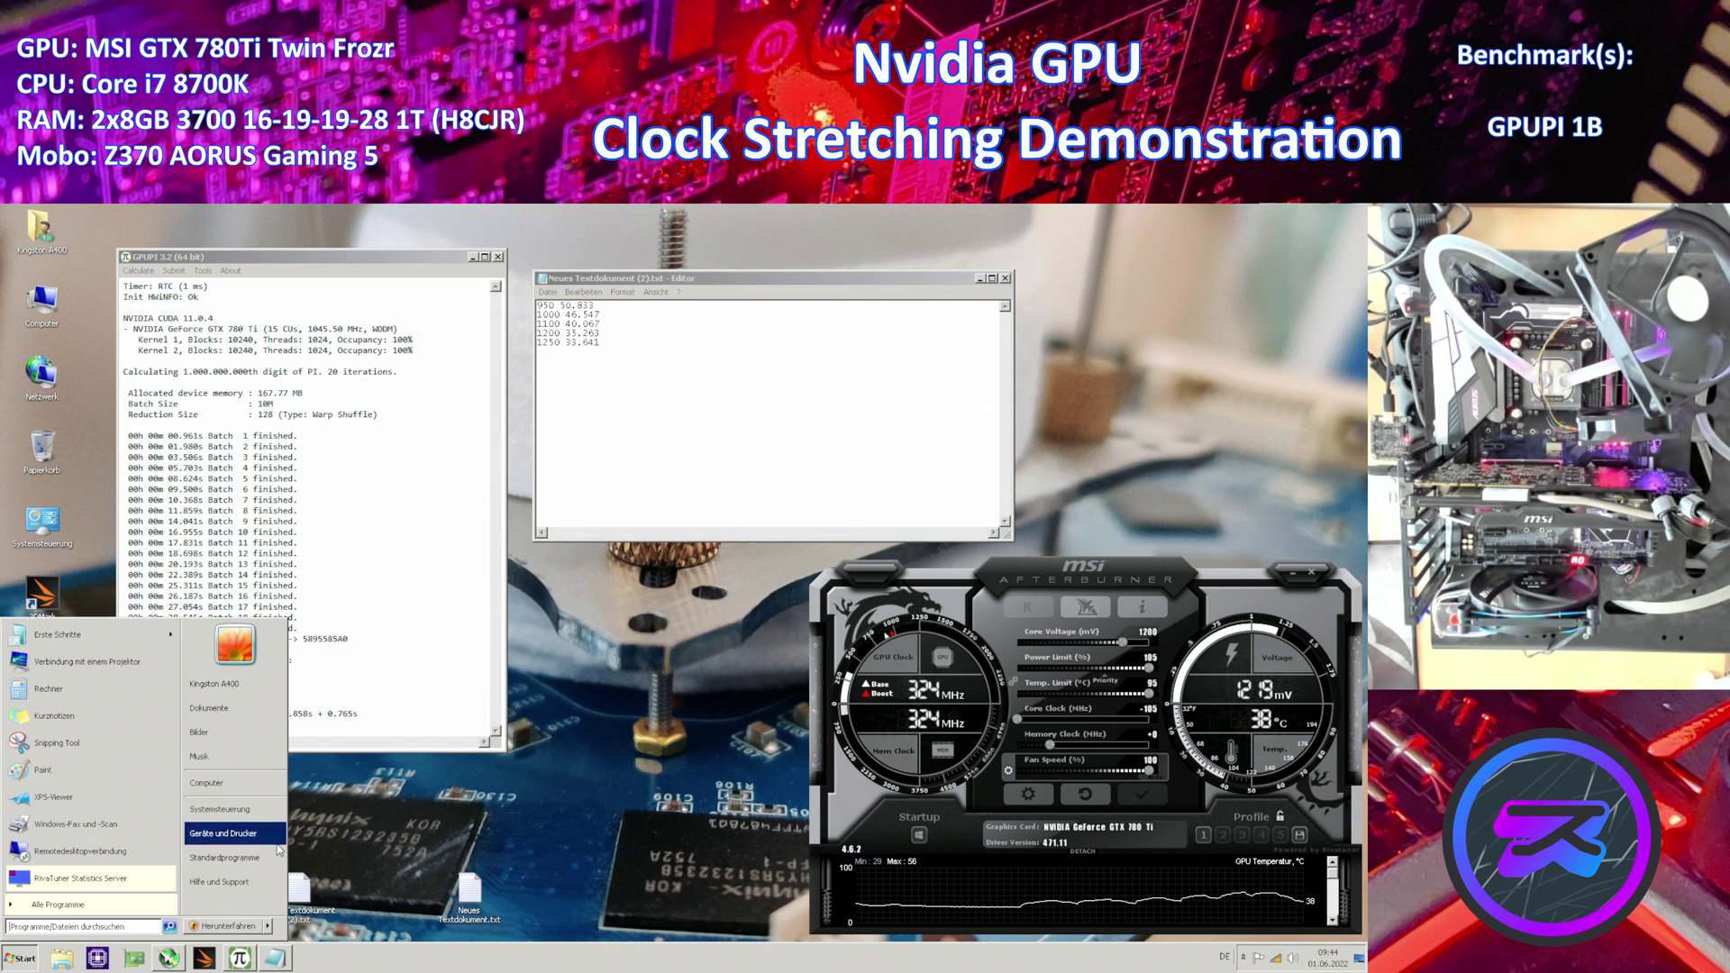
click(48, 688)
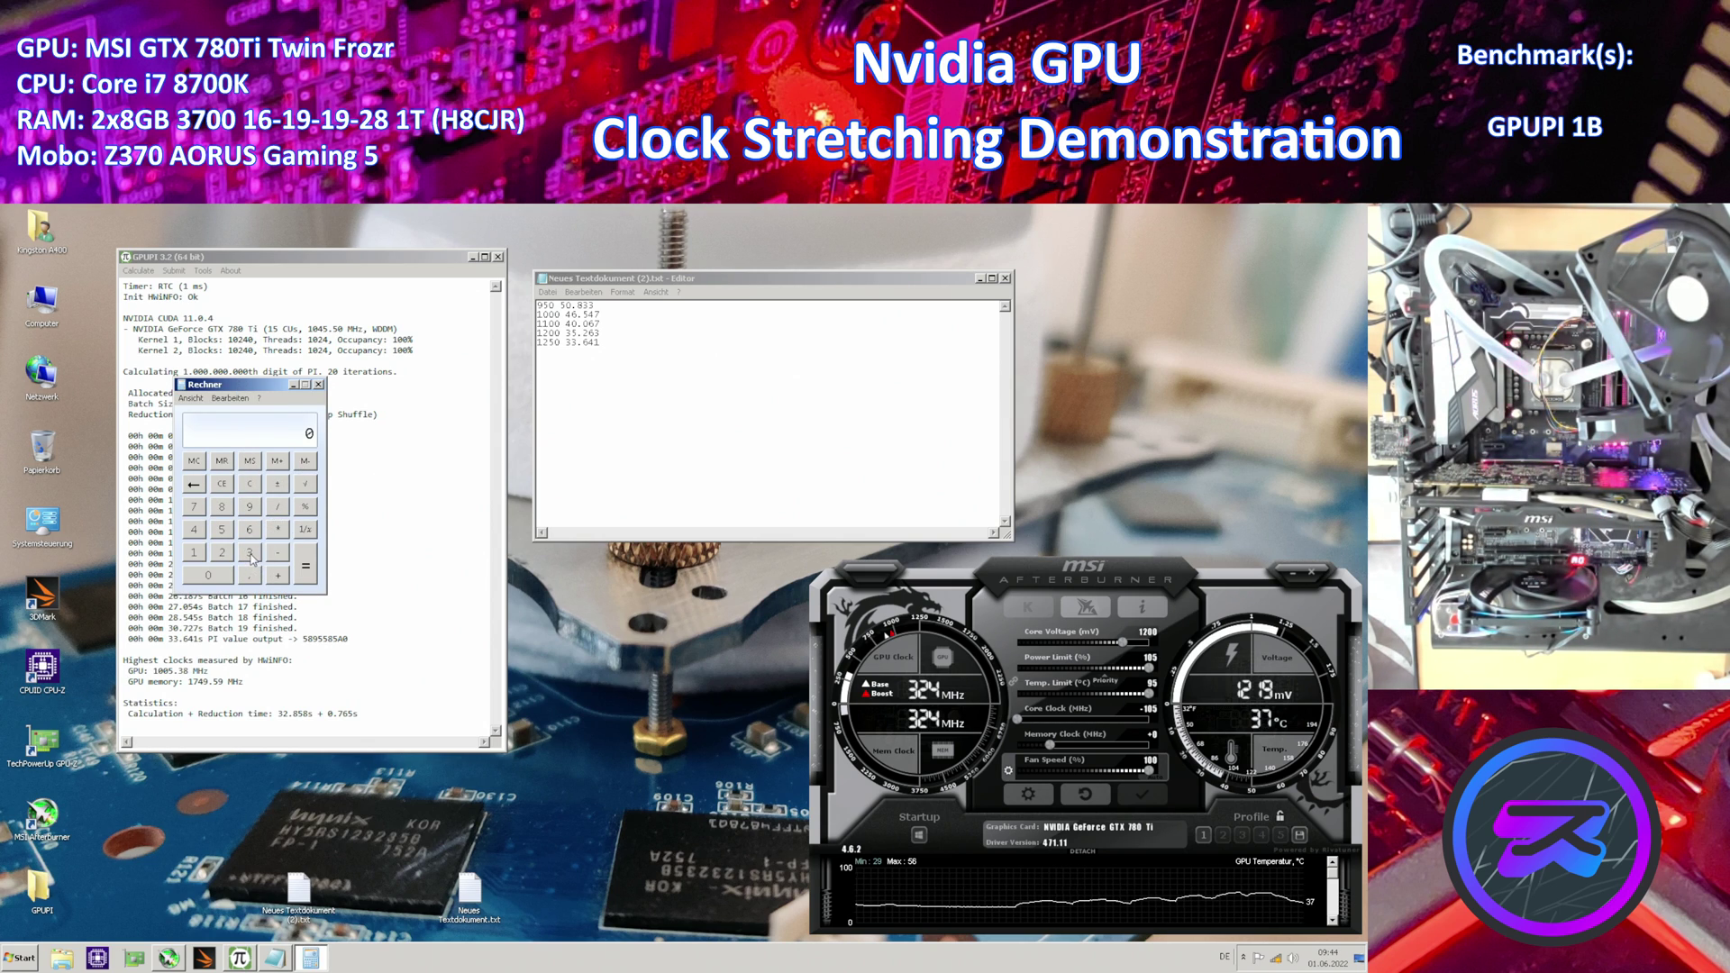
click(221, 530)
click(244, 576)
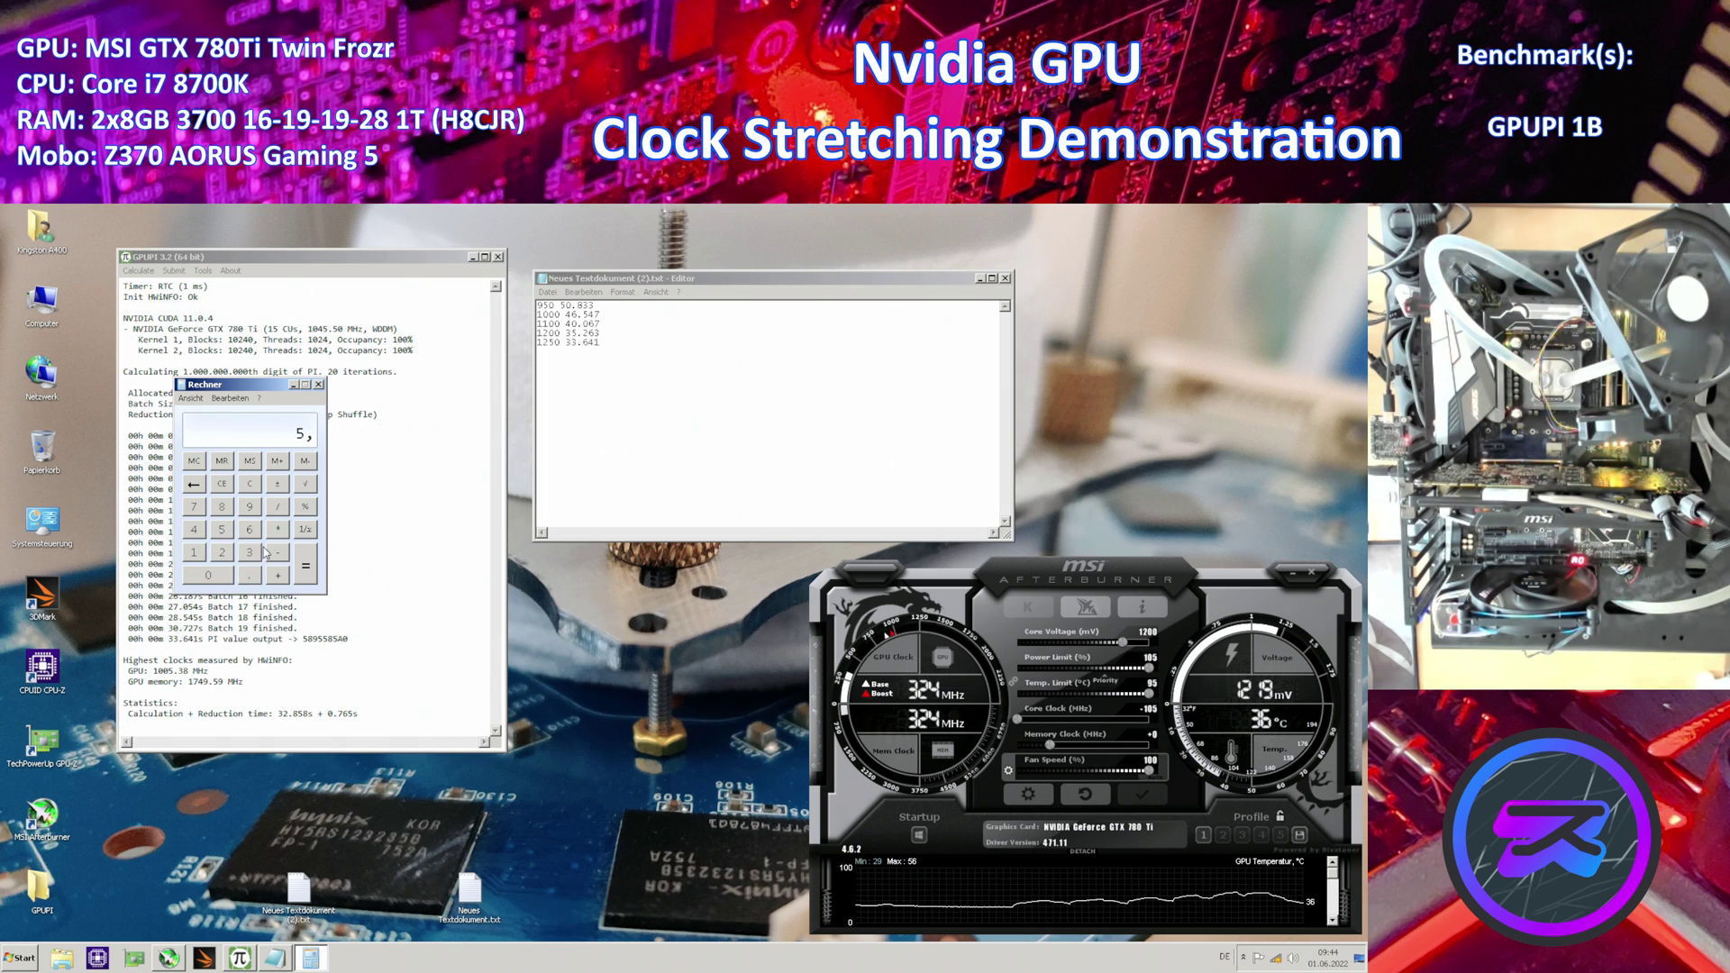
click(194, 485)
click(208, 574)
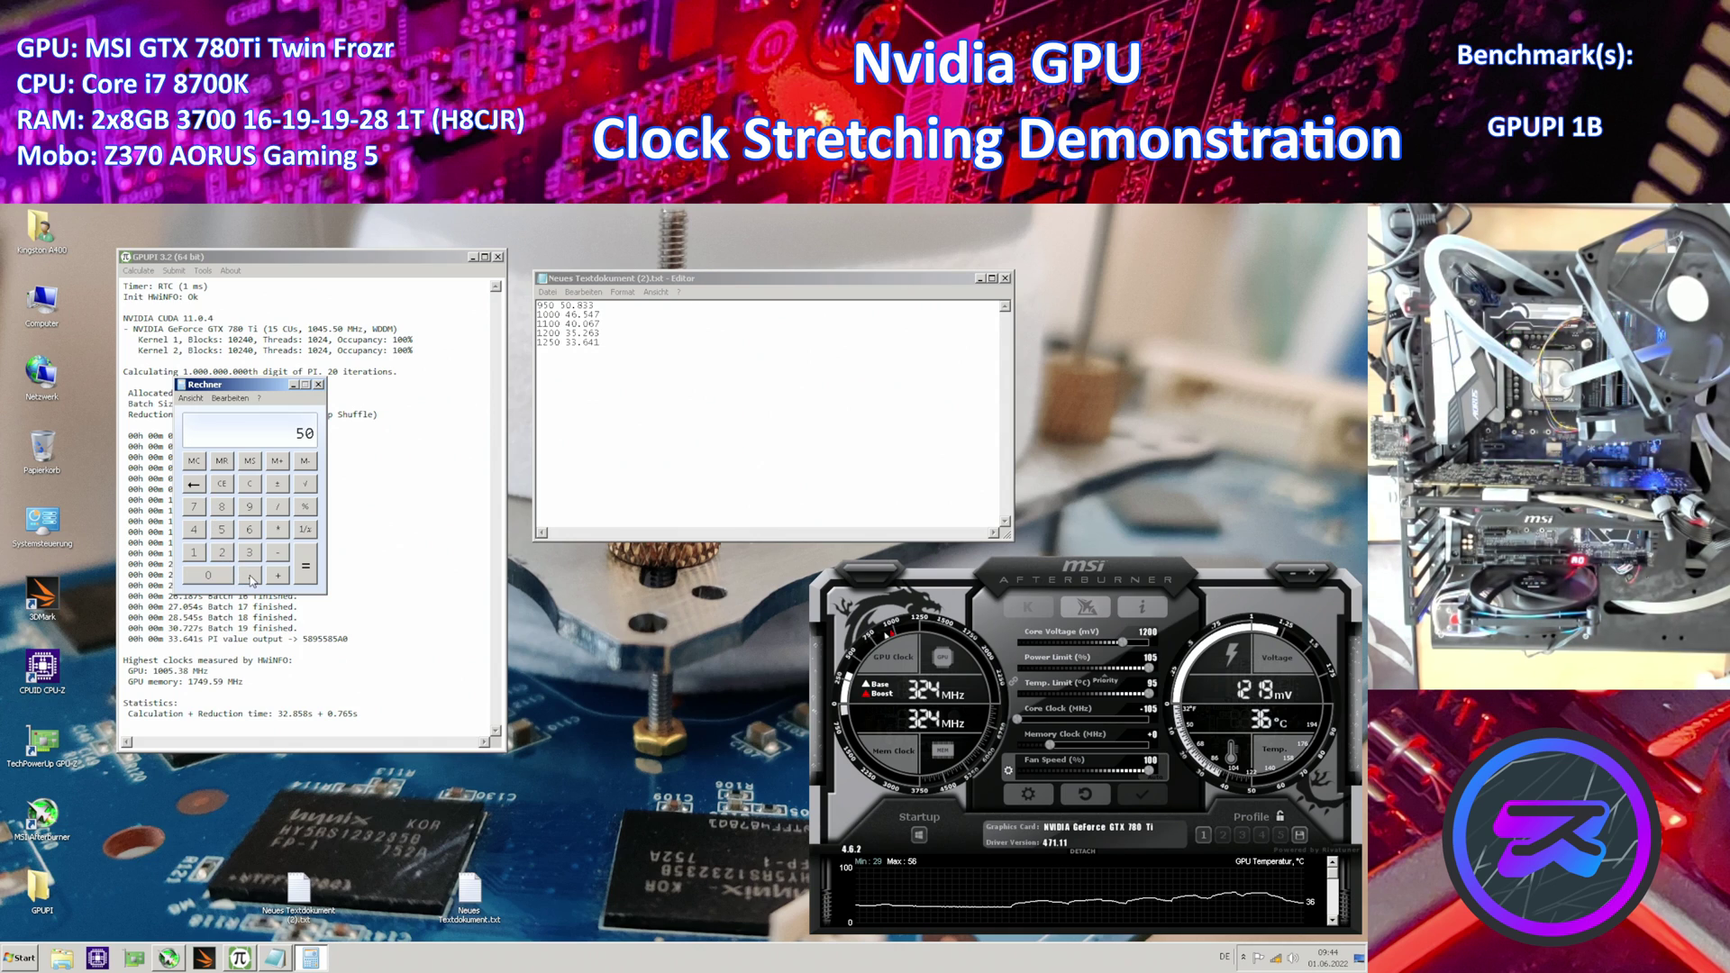
click(250, 574)
click(222, 507)
click(245, 549)
click(245, 549)
click(278, 508)
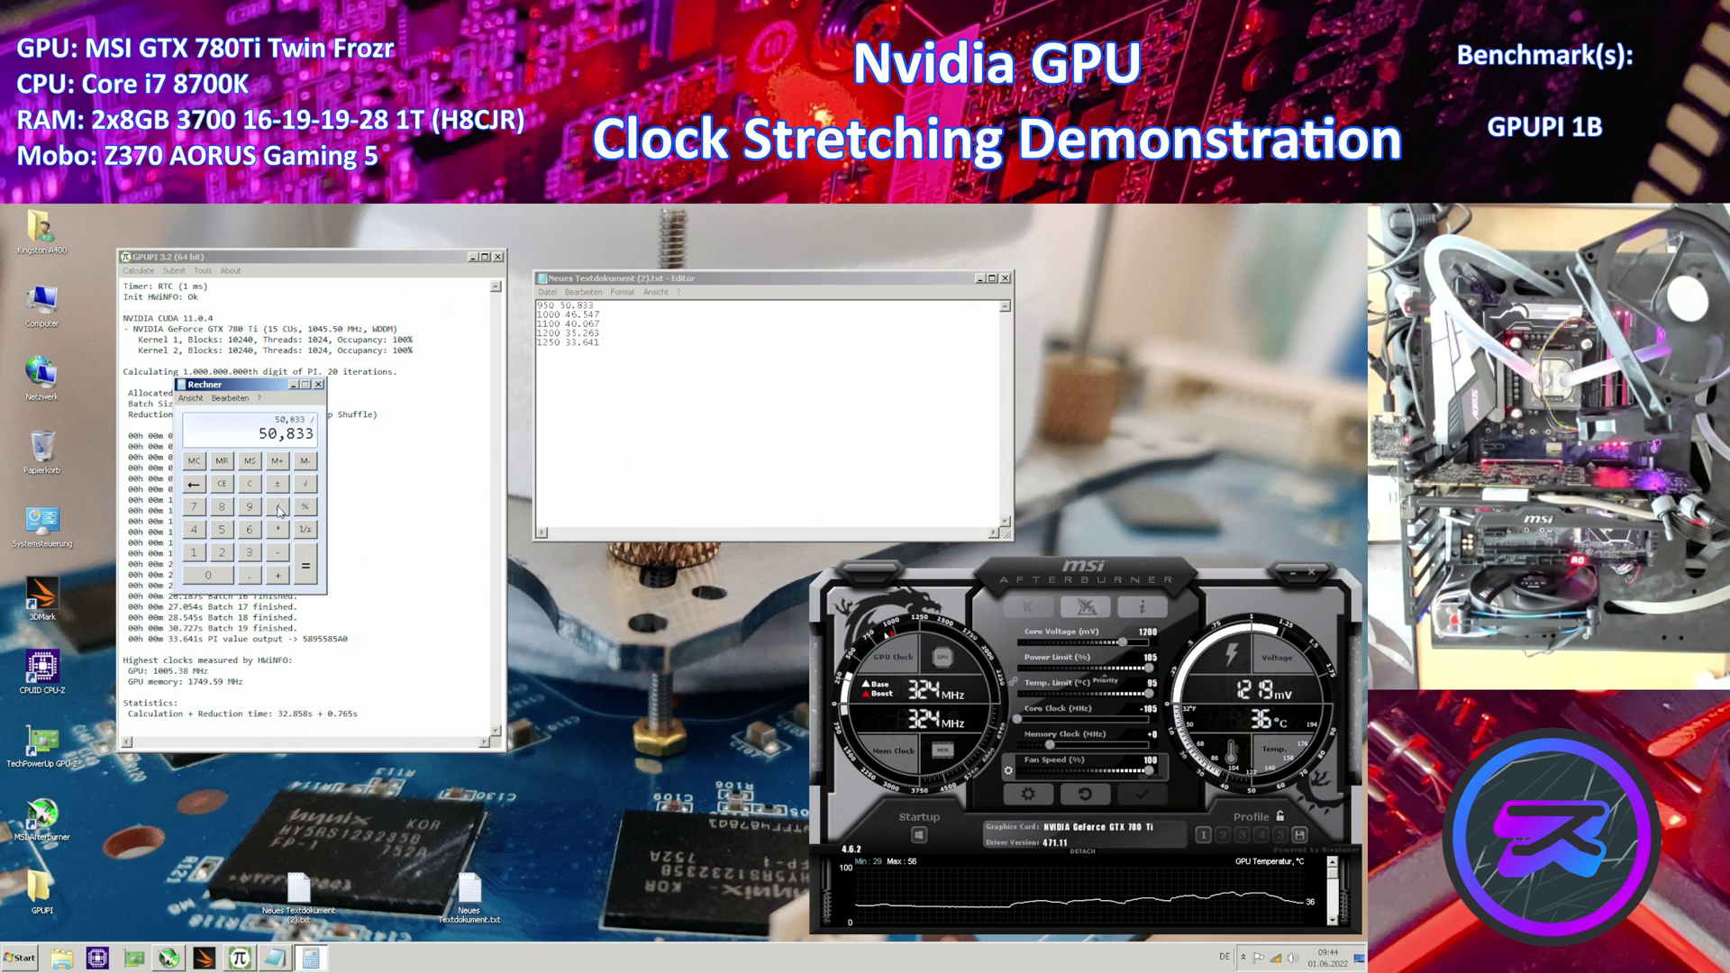
Divide by the 1250 mV calculation time, 33.641, and place the calculator beneath the results document
click(250, 553)
click(251, 553)
click(250, 575)
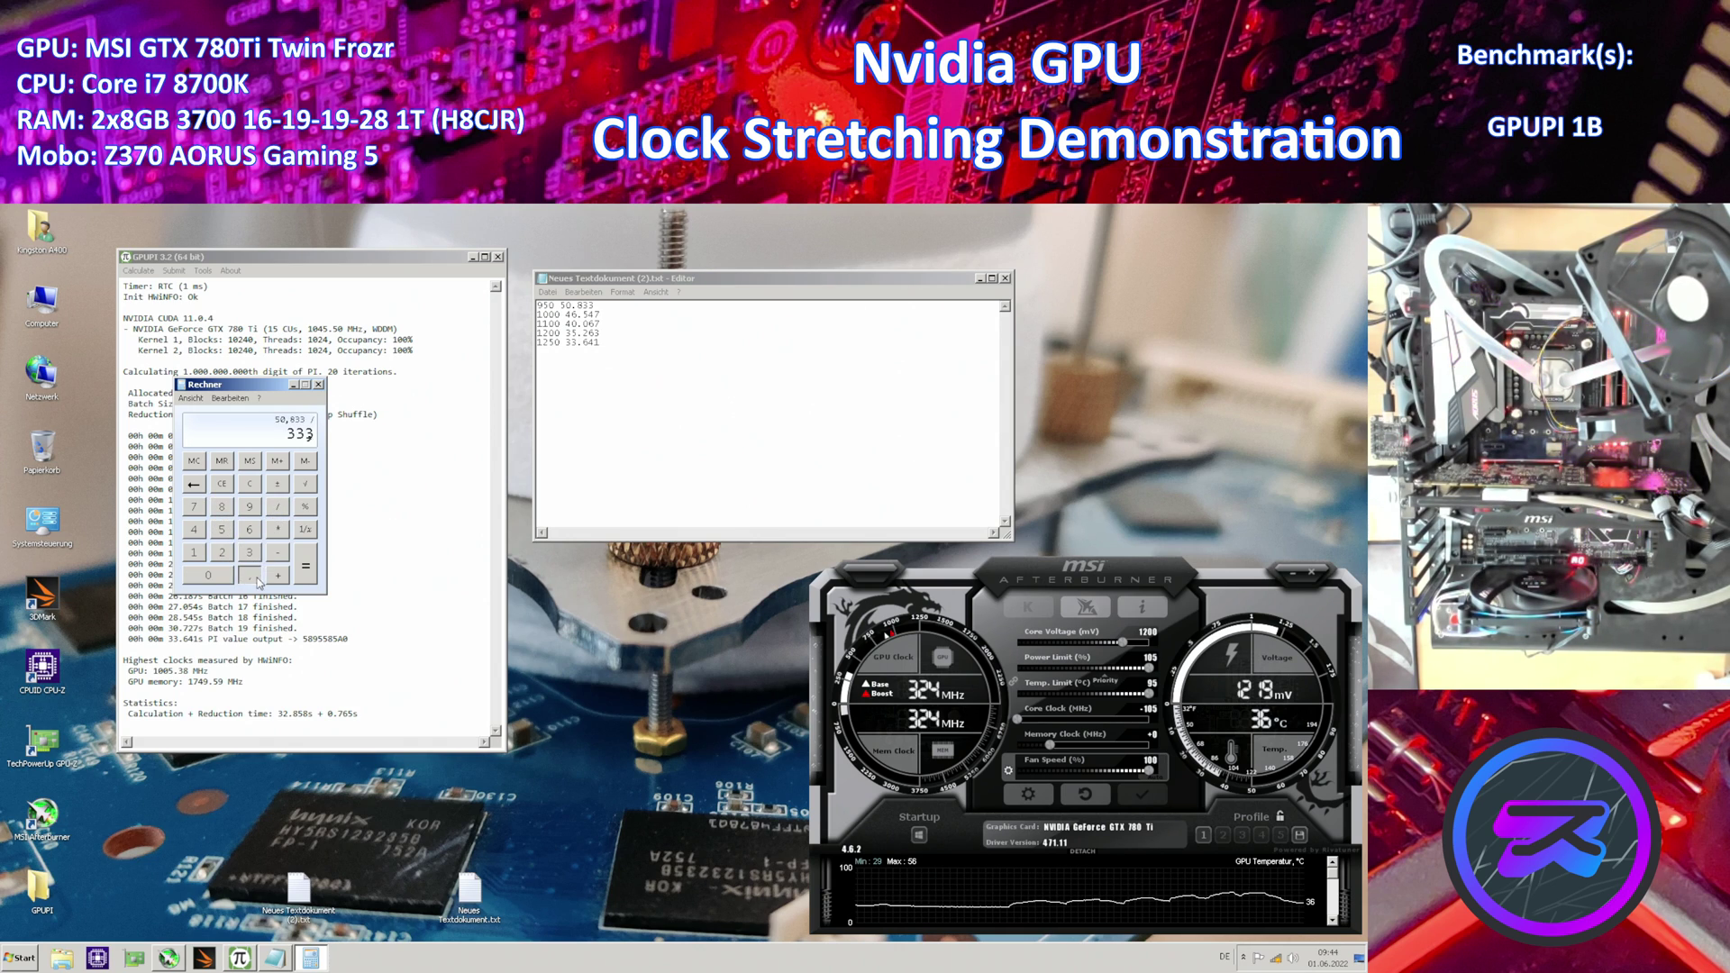
click(250, 530)
click(194, 530)
click(194, 552)
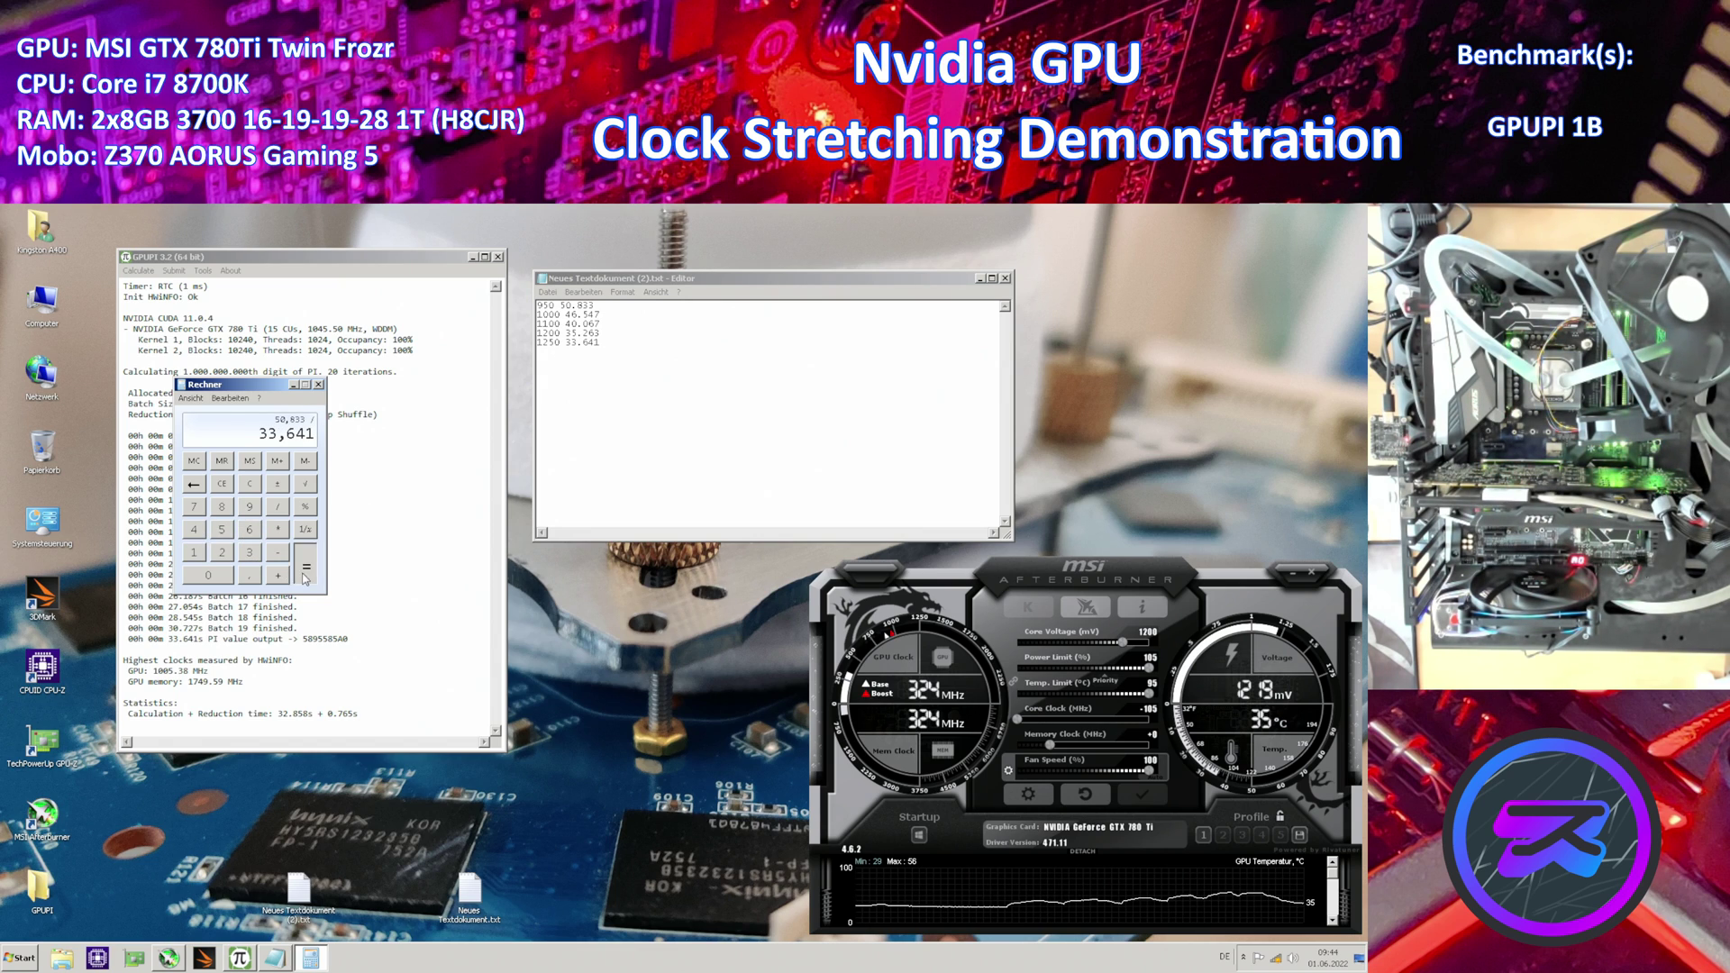
click(305, 565)
drag(225, 385, 608, 565)
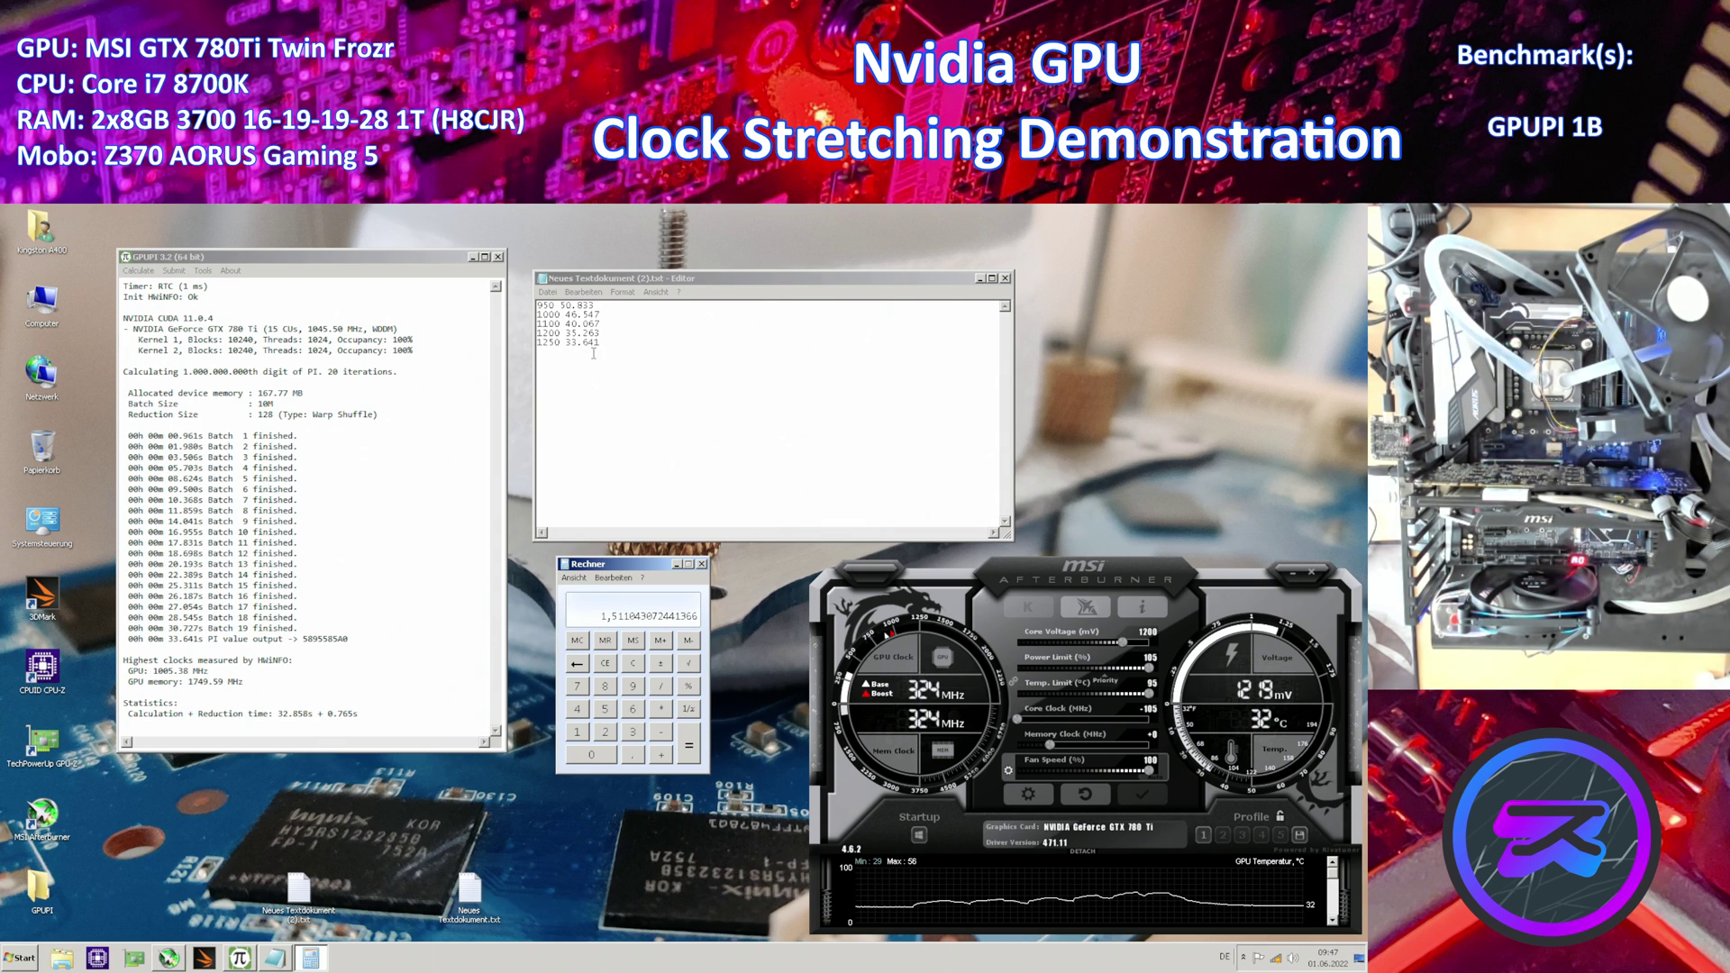
Highlight the 950 mV result line and the 1250 mV time in the results document, and examine the calculated ratio
click(603, 308)
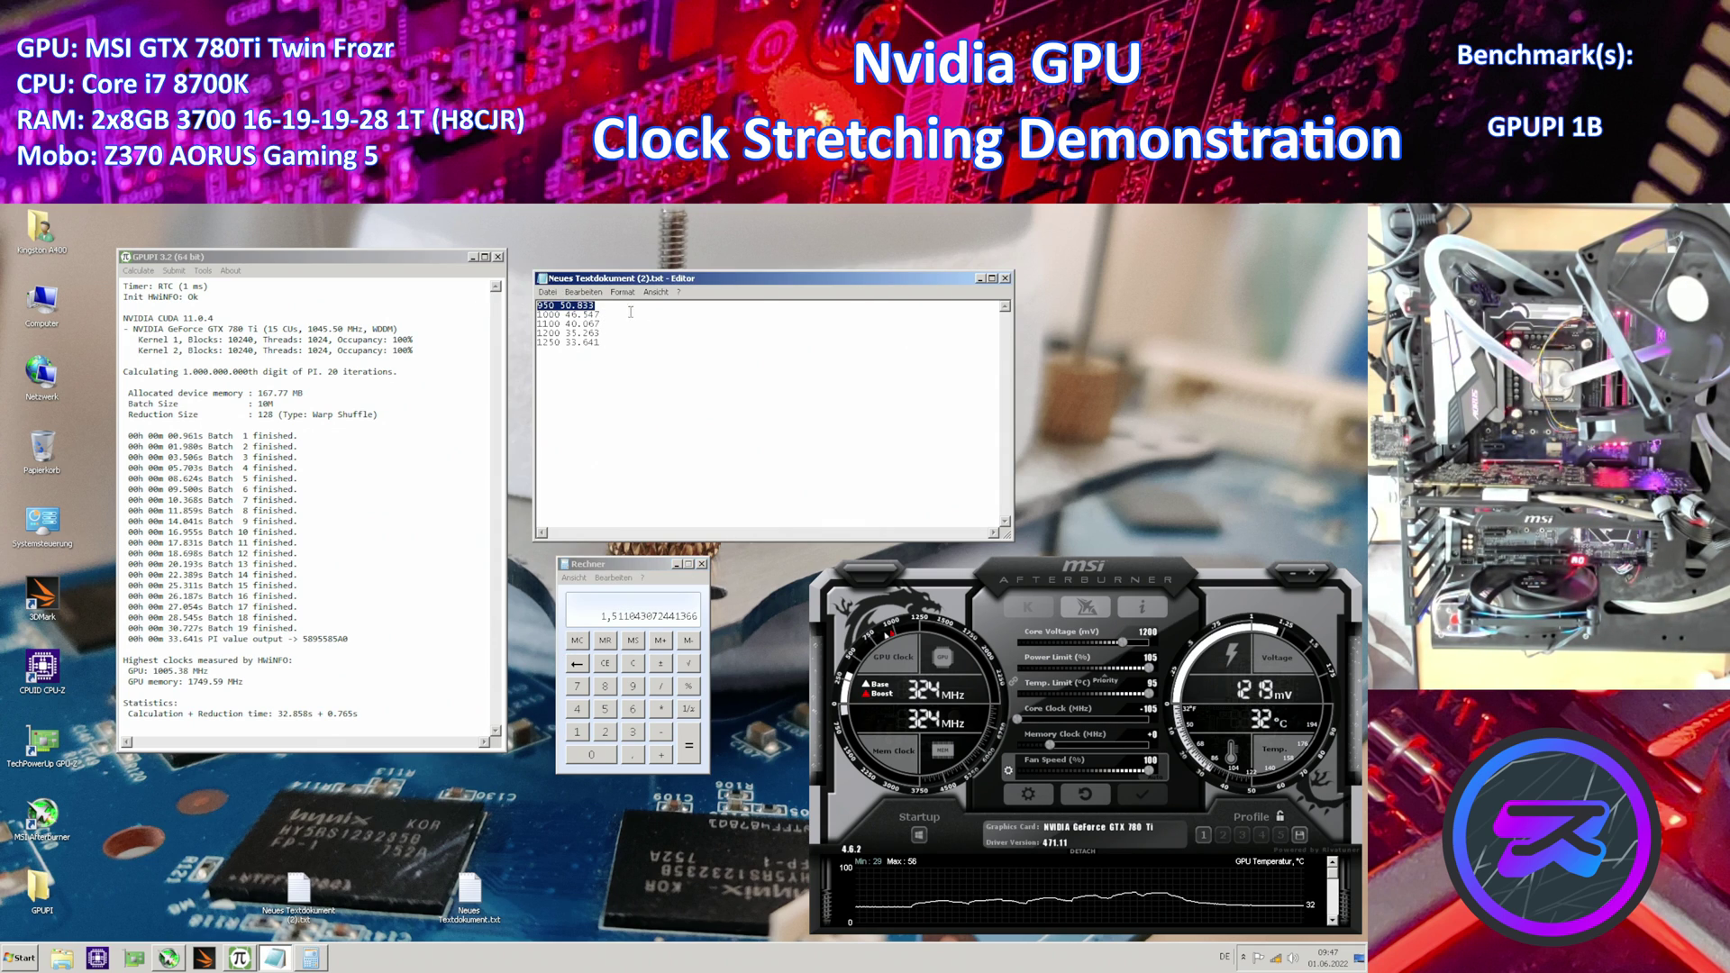
key(shift+Home)
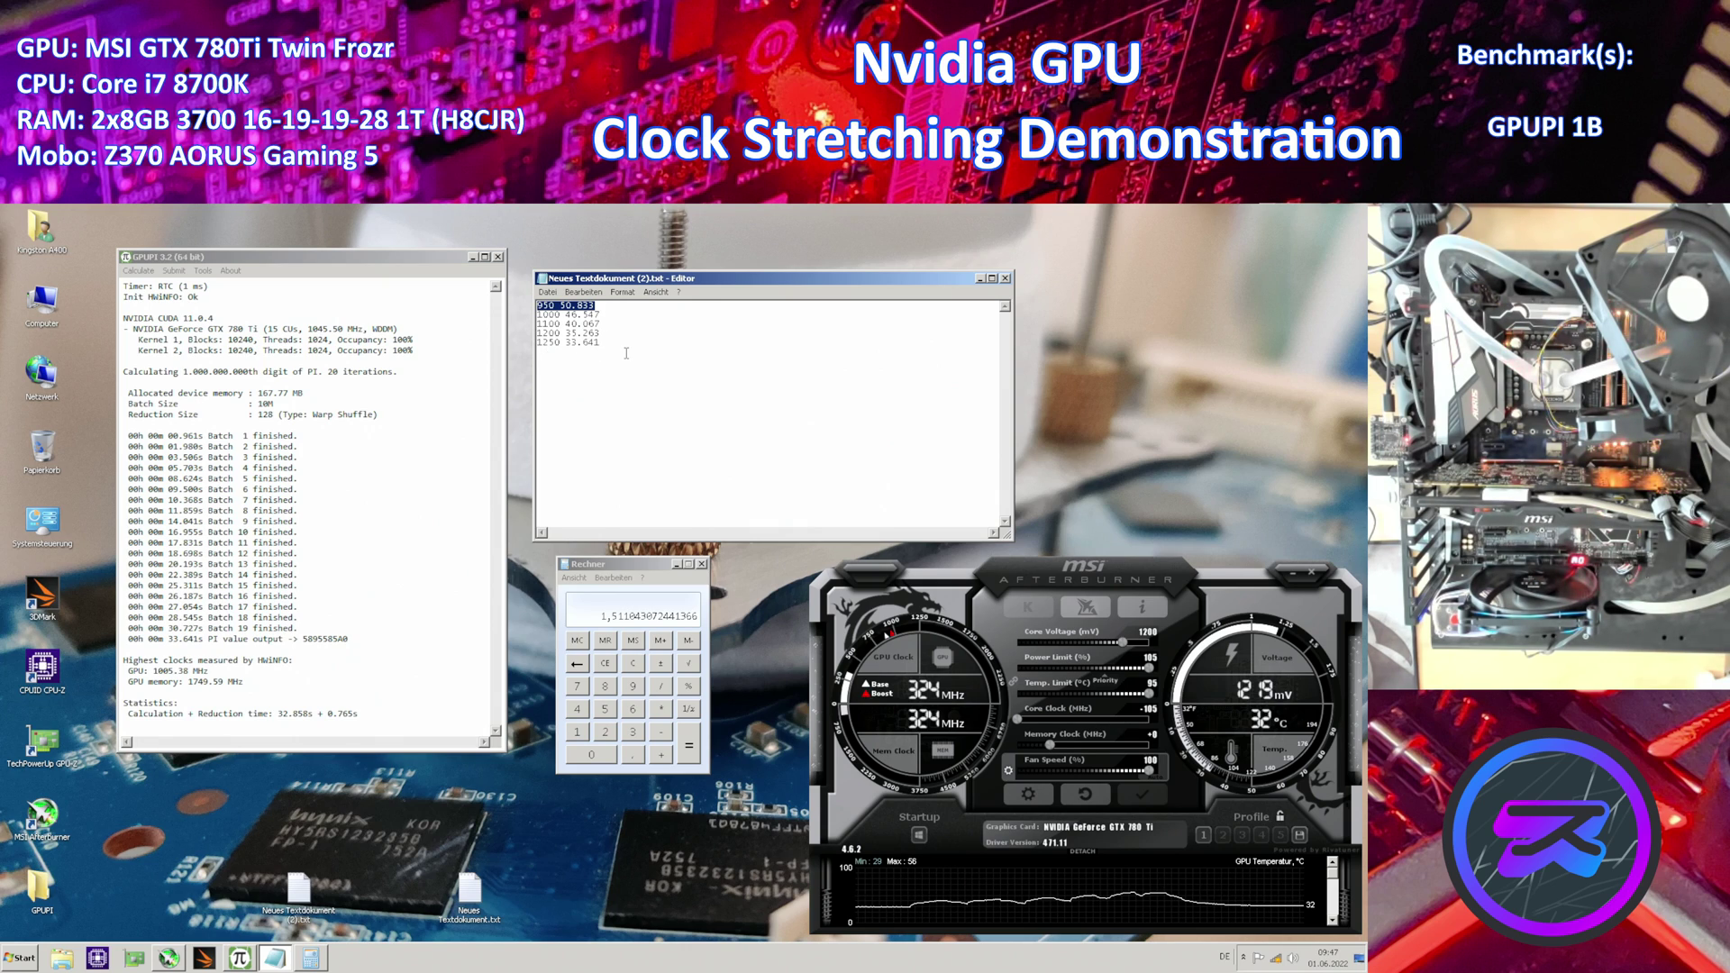
click(599, 342)
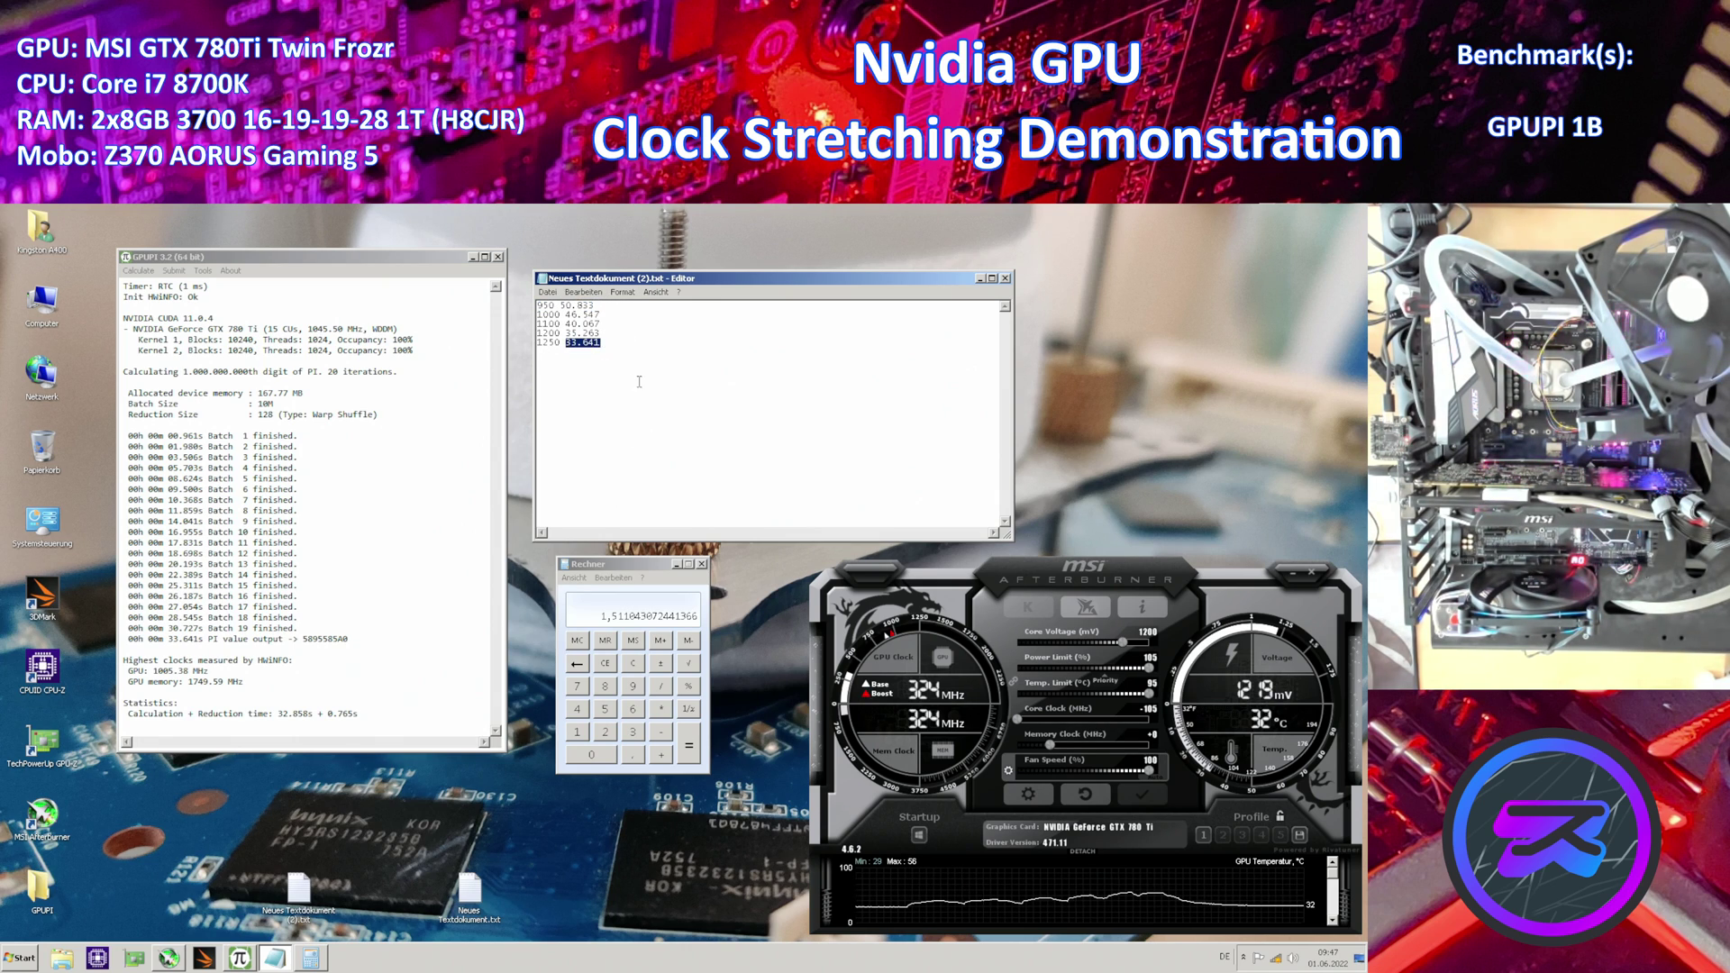
click(612, 564)
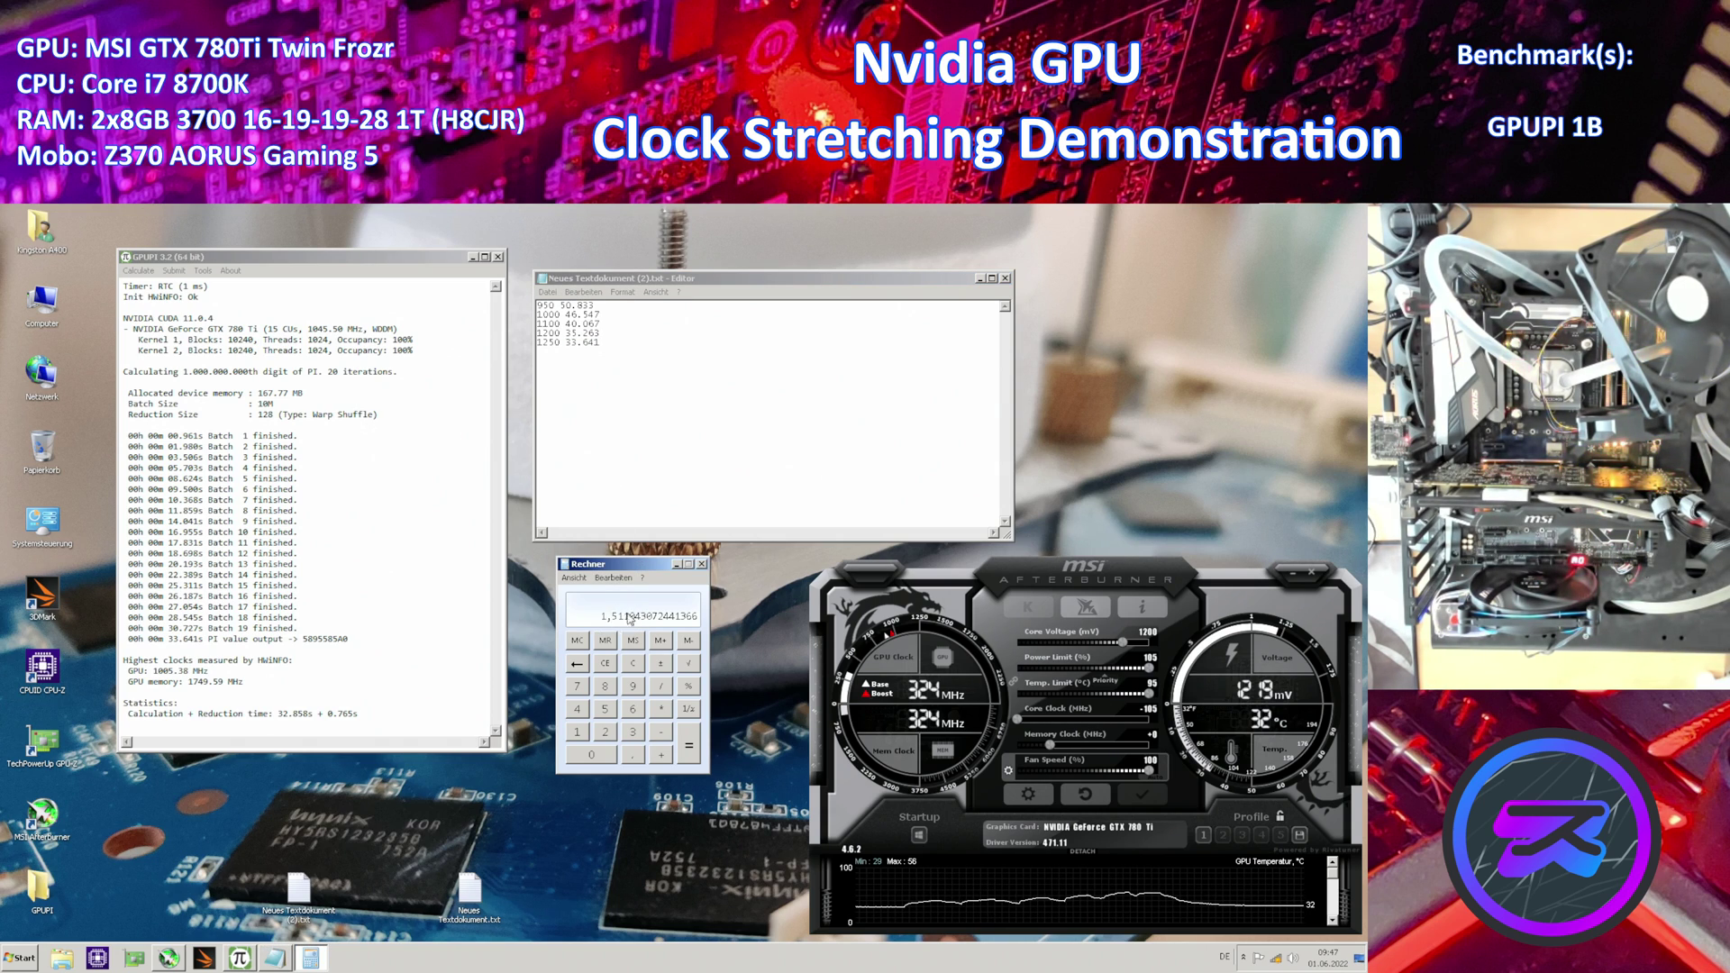
click(739, 633)
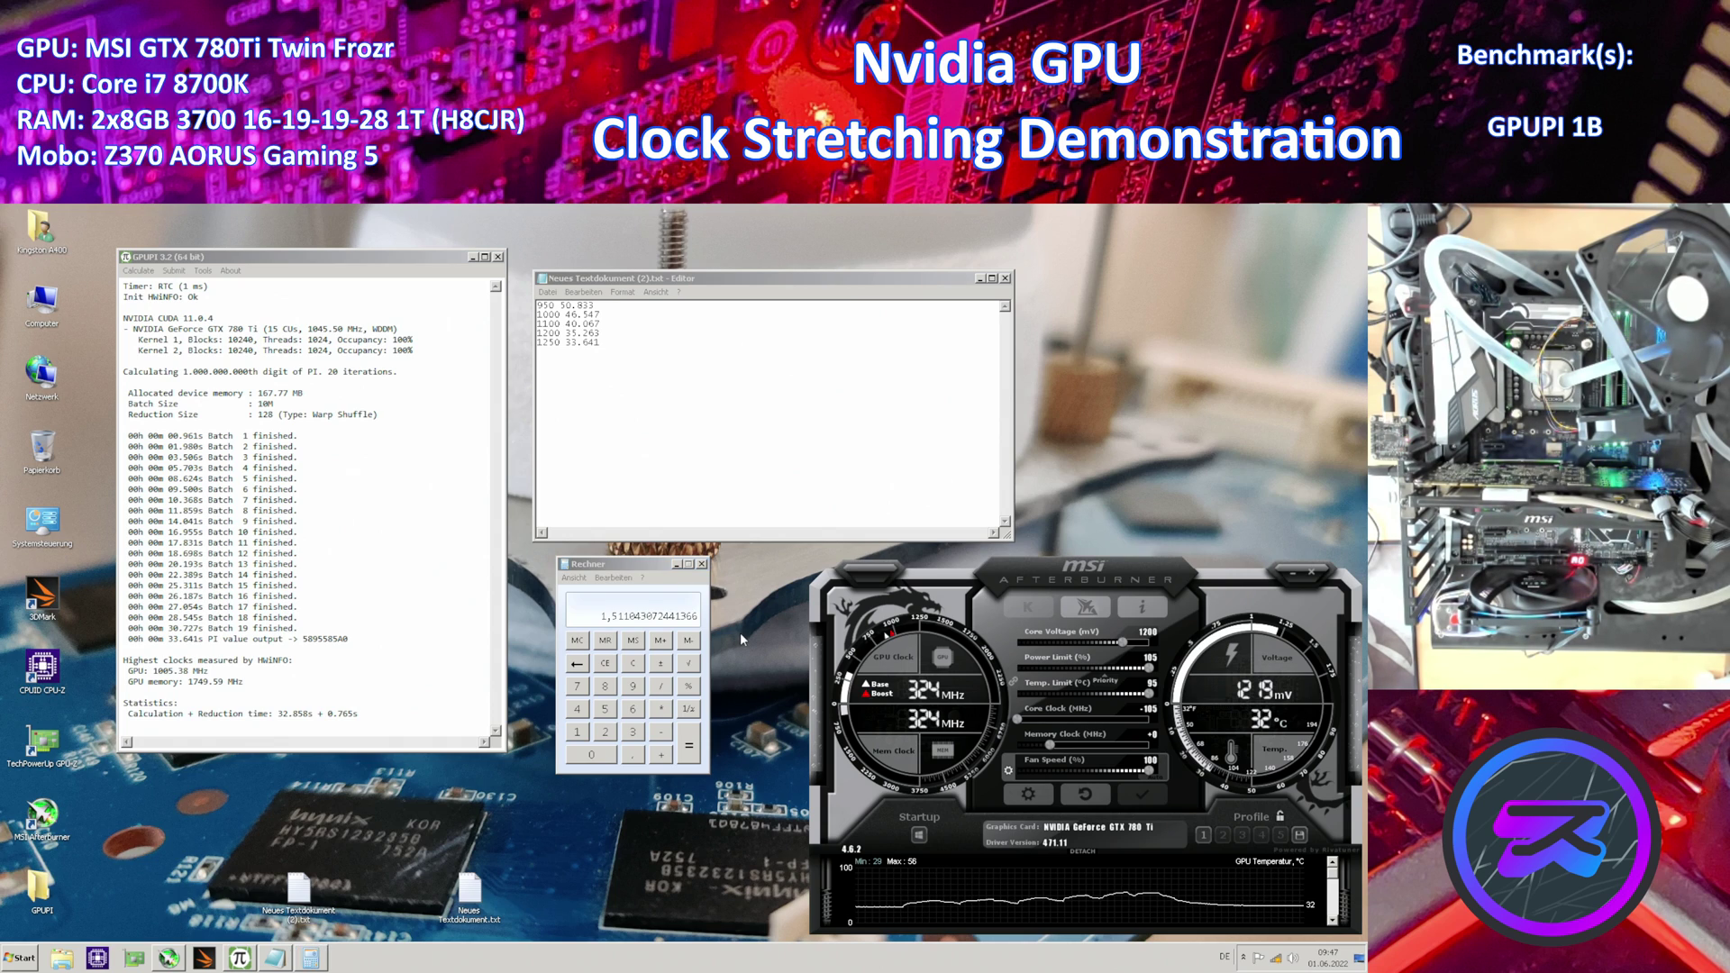